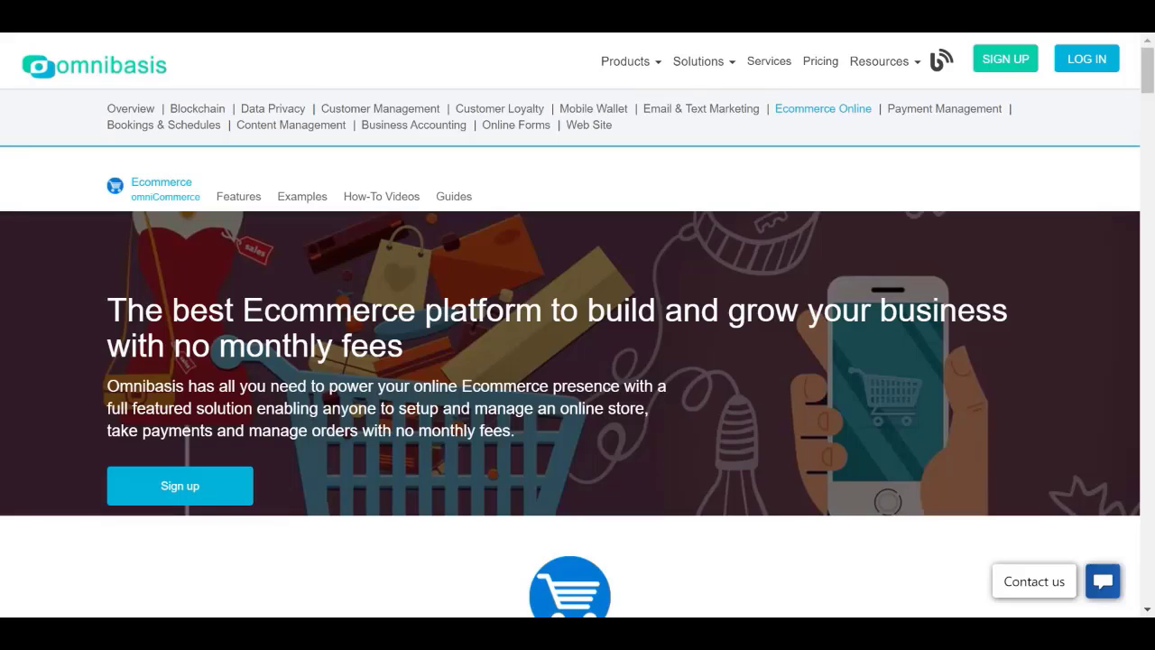
# Step: Review the omniCommerce product page, including its introduction and the storefront, shopping cart, product management and analytics feature cards
pyautogui.scroll(-1, 577, 361)
pyautogui.scroll(-1, 577, 361)
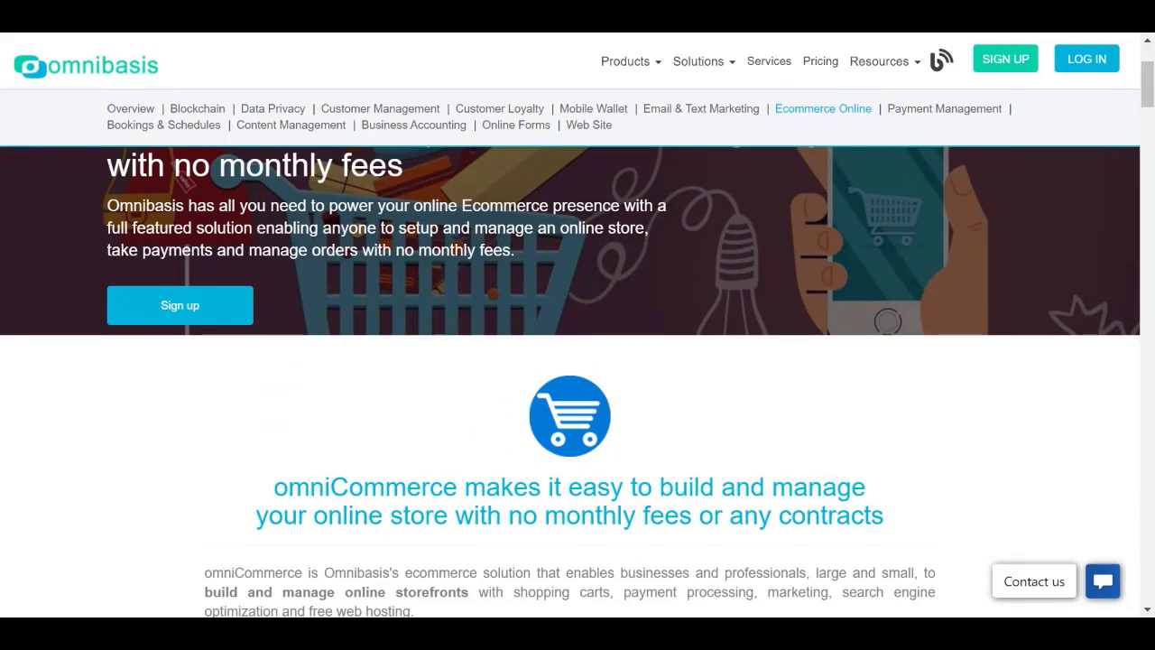
pyautogui.scroll(-1, 578, 361)
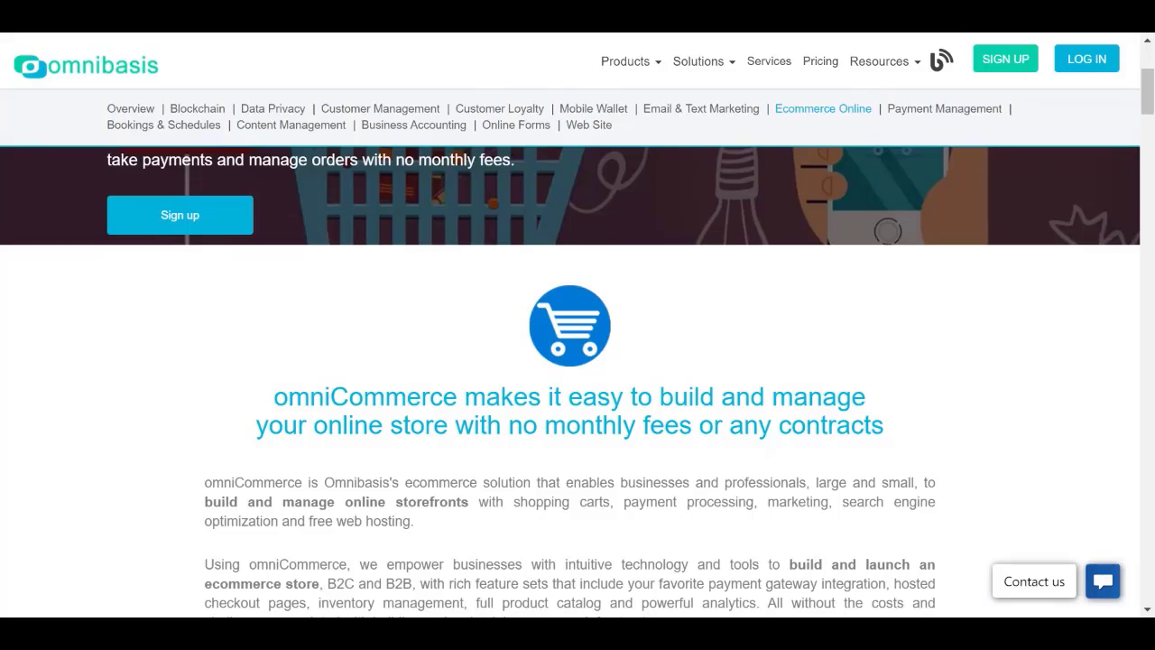
pyautogui.scroll(-1, 578, 361)
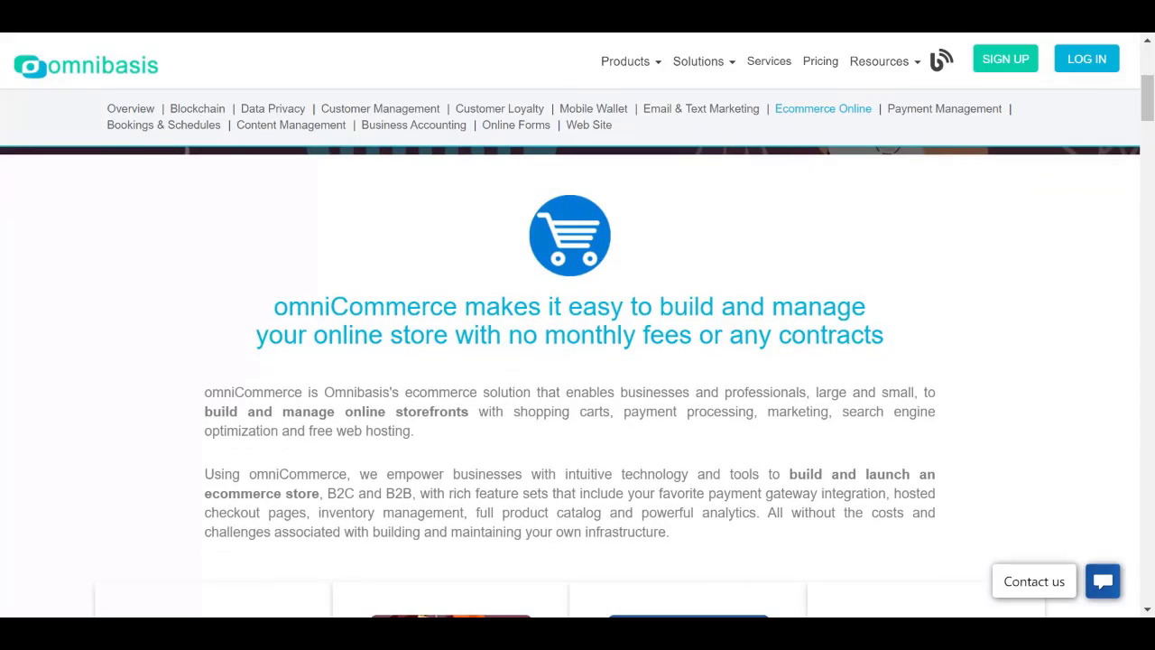
pyautogui.scroll(-1, 577, 360)
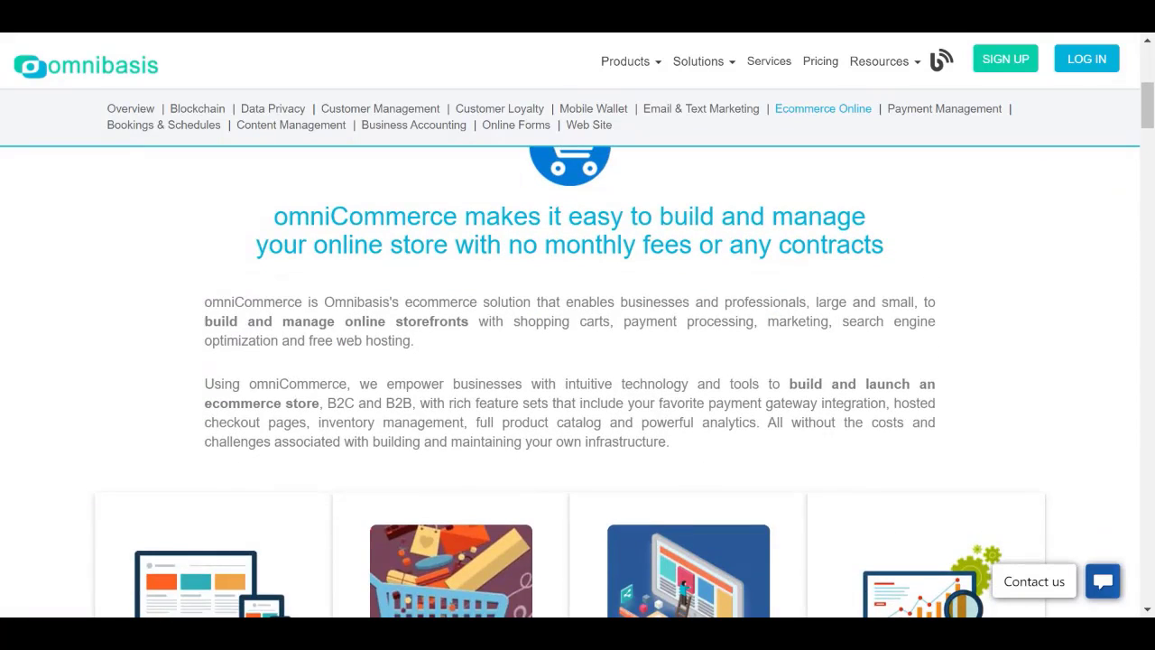
pyautogui.scroll(-1, 577, 361)
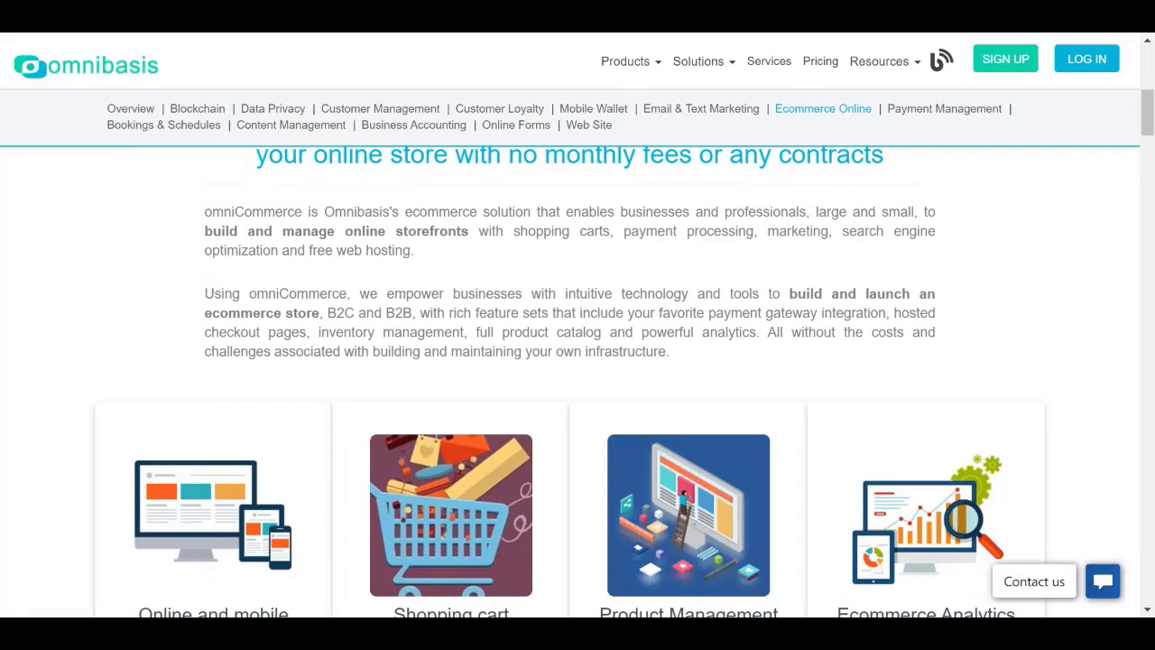
pyautogui.scroll(-1, 611, 312)
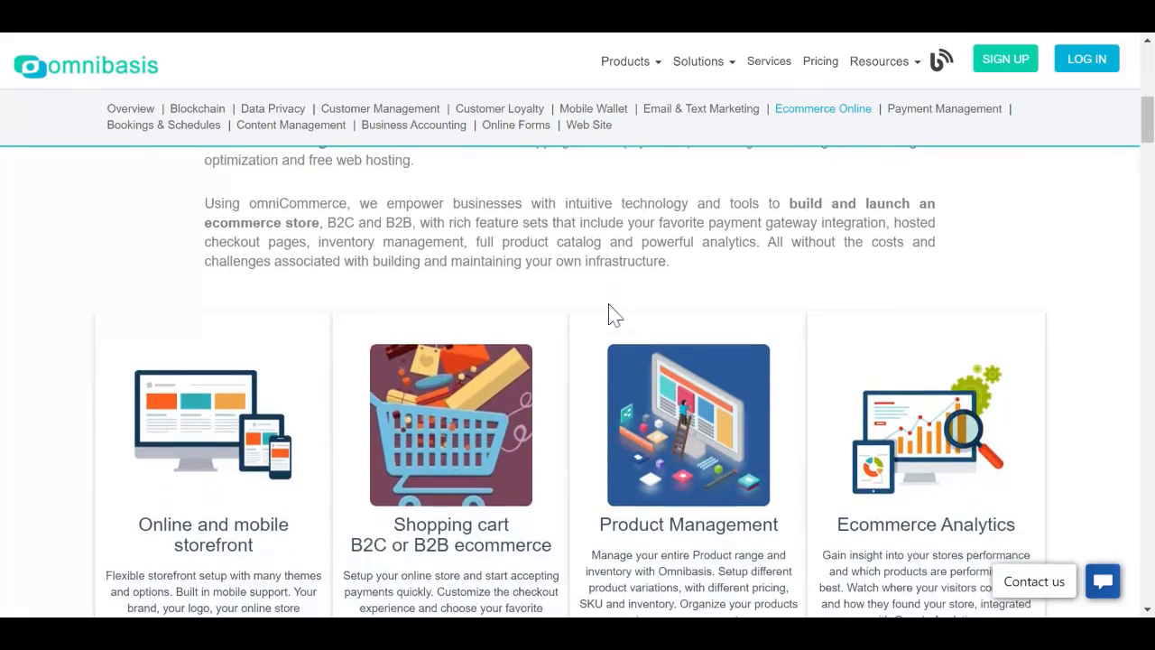
pyautogui.scroll(-1, 611, 312)
pyautogui.scroll(-1, 611, 312)
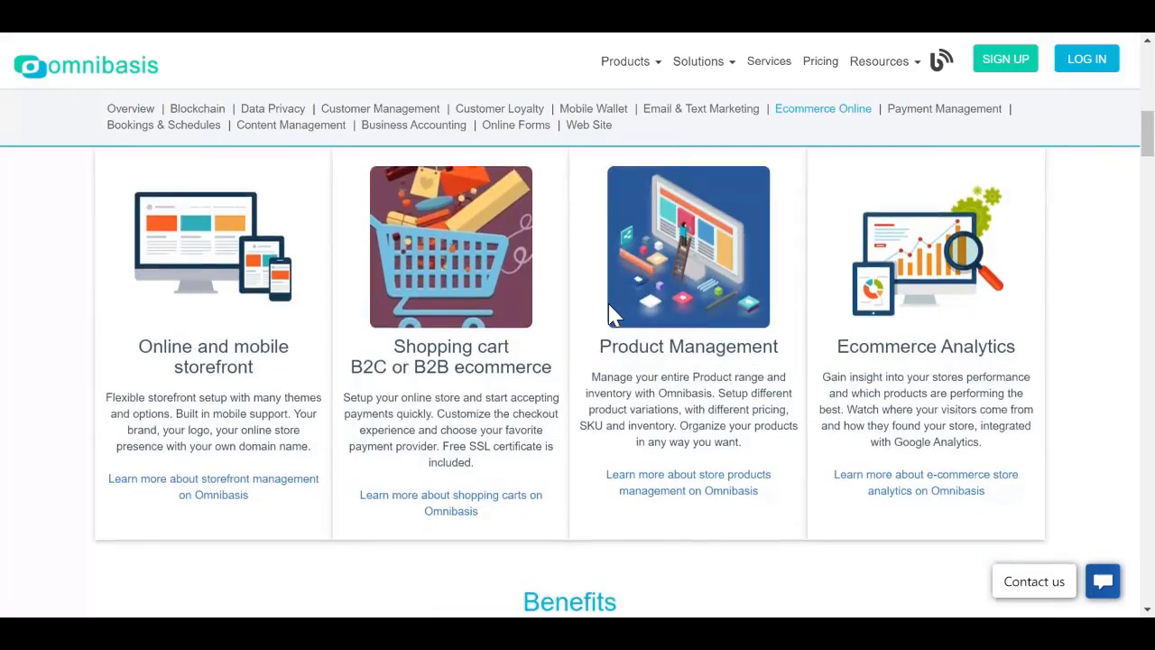
pyautogui.scroll(-1, 610, 312)
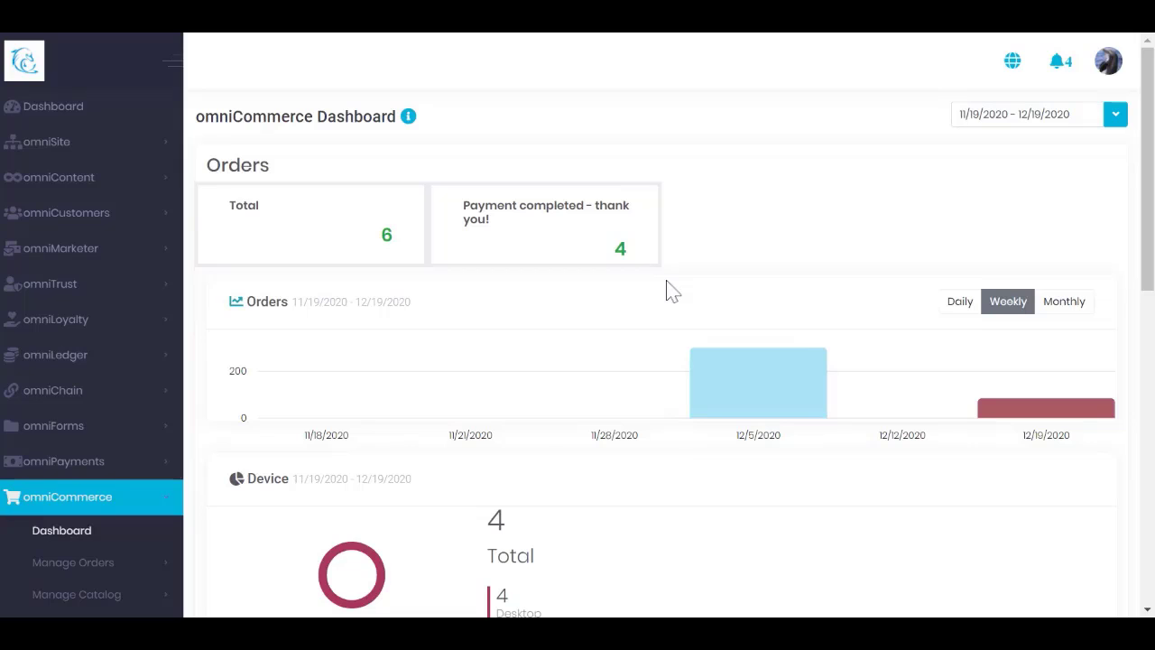
# Step: Open the Dolphin Store Gift Card product from the omniCommerce product catalog
pyautogui.scroll(-2, 670, 290)
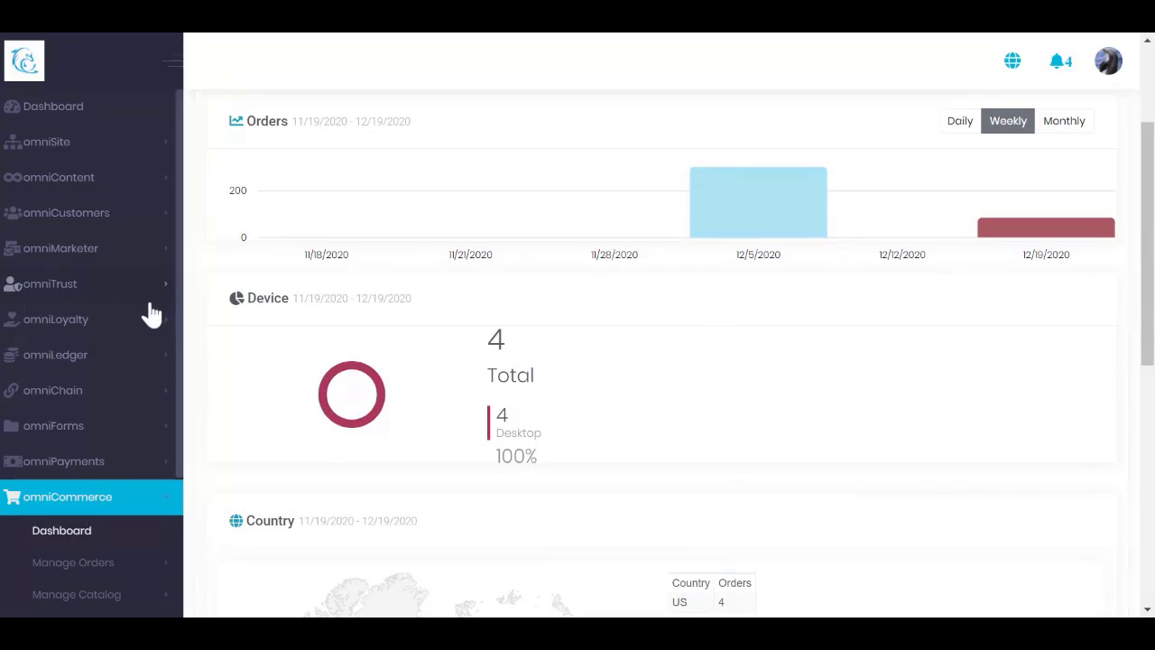
pyautogui.scroll(-3, 147, 315)
pyautogui.scroll(-1, 150, 315)
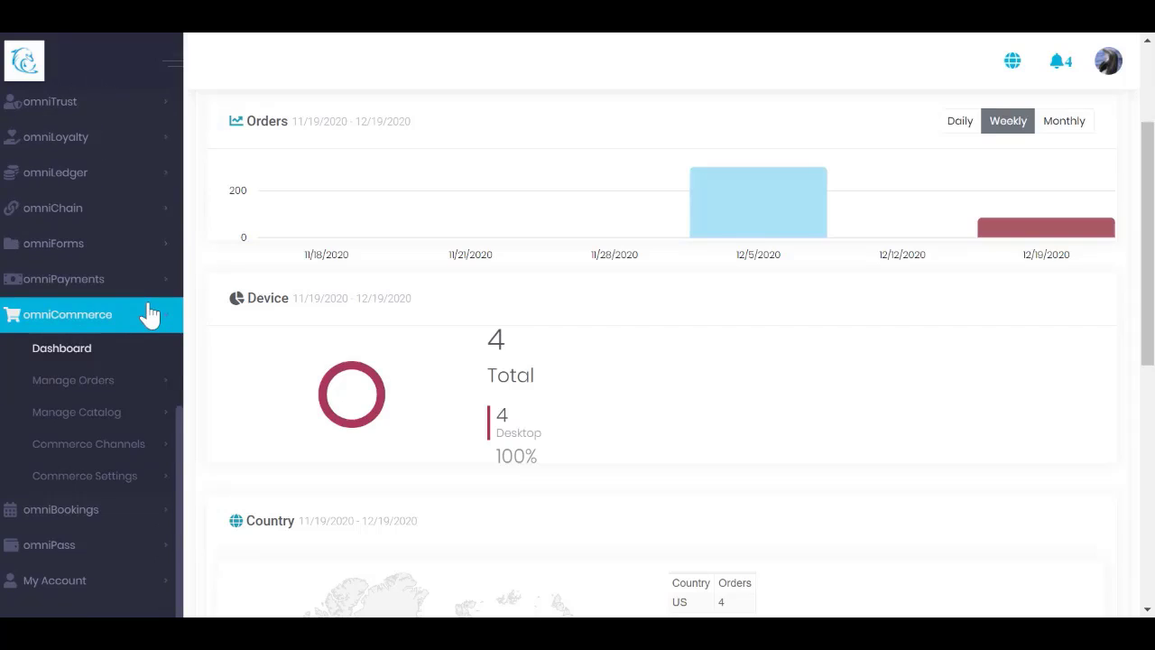
pyautogui.scroll(-1, 150, 315)
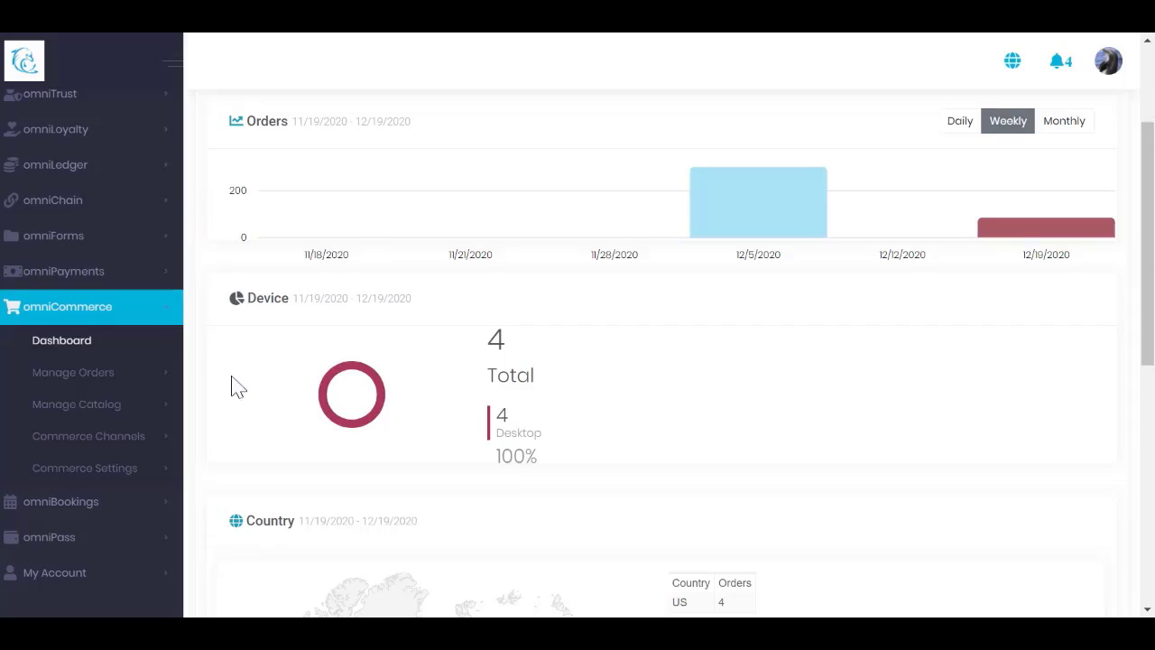
pyautogui.click(131, 406)
pyautogui.click(77, 440)
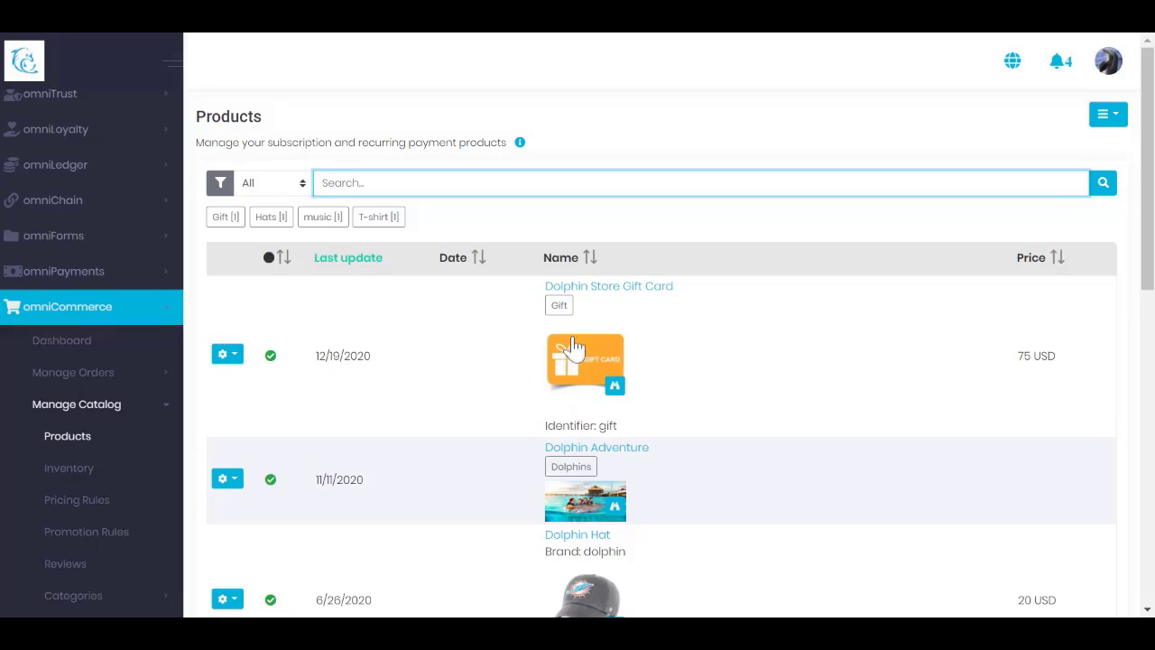
pyautogui.click(592, 288)
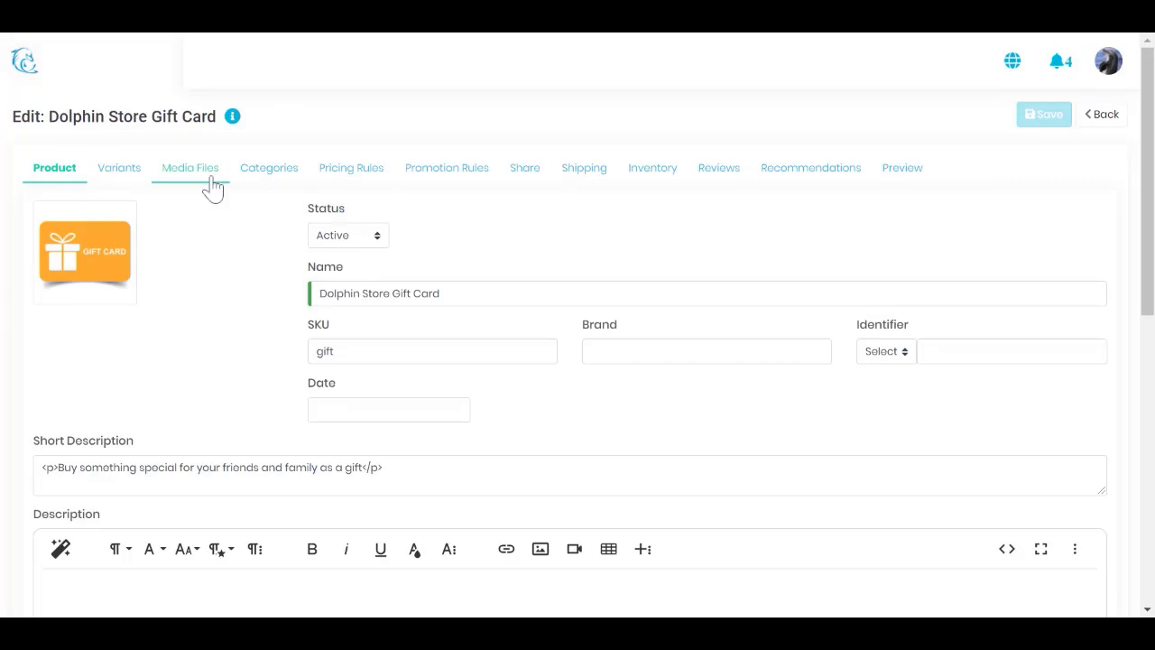
# Step: Review the gift card product's media files, pricing rules and promotion rules
pyautogui.click(201, 171)
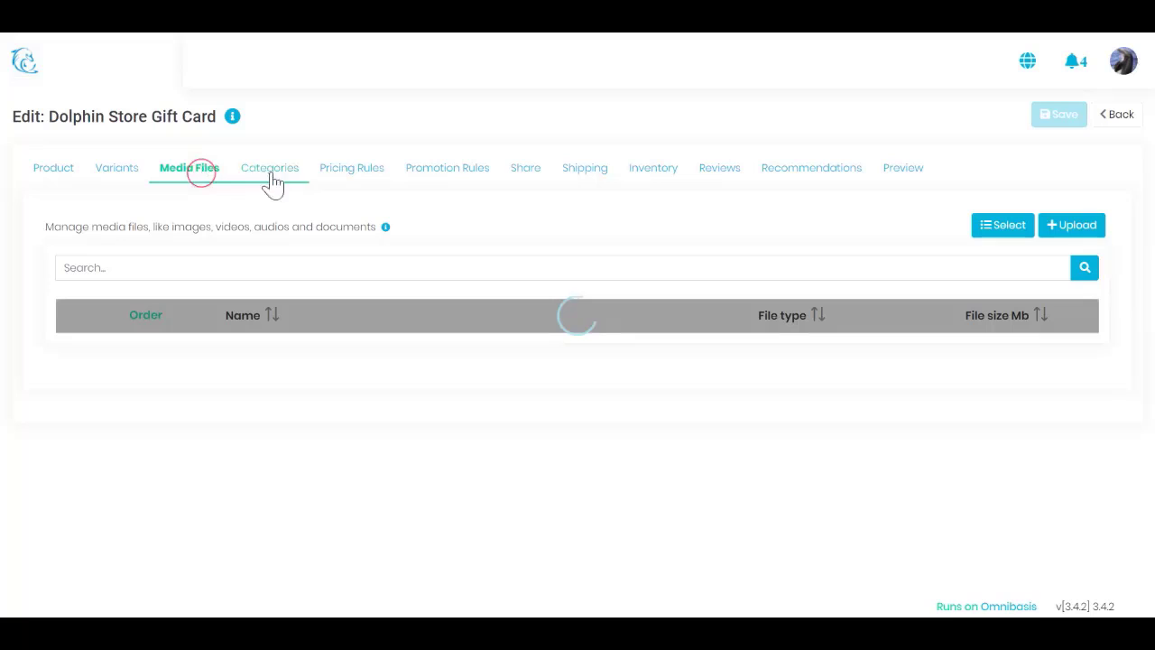
pyautogui.click(348, 170)
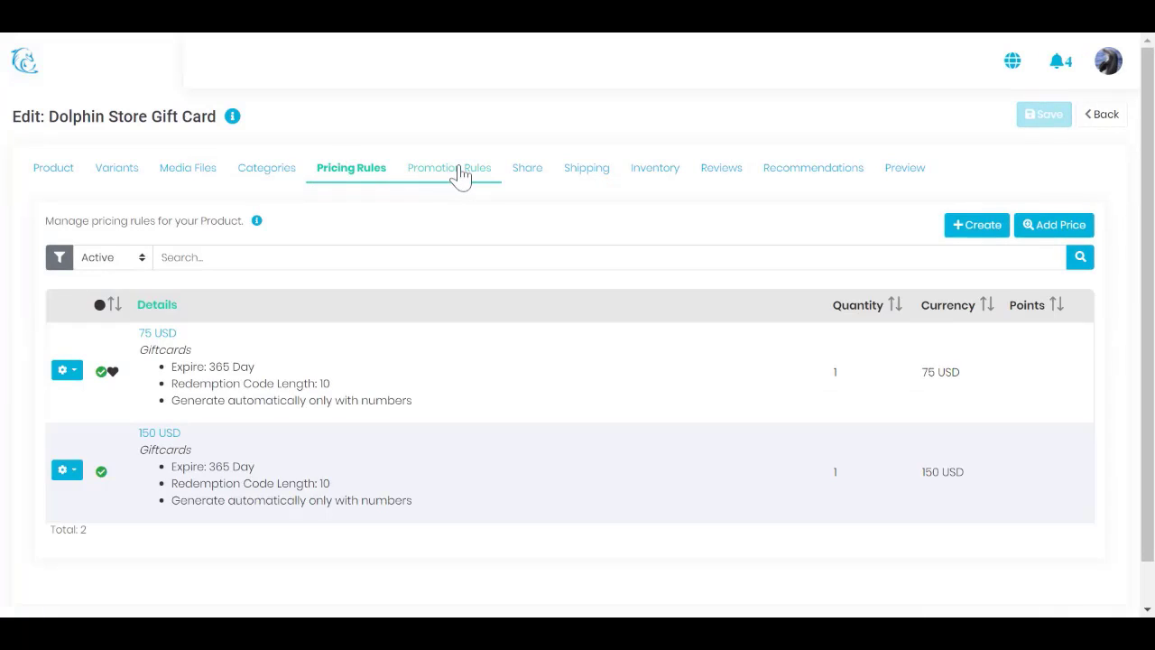
pyautogui.click(459, 174)
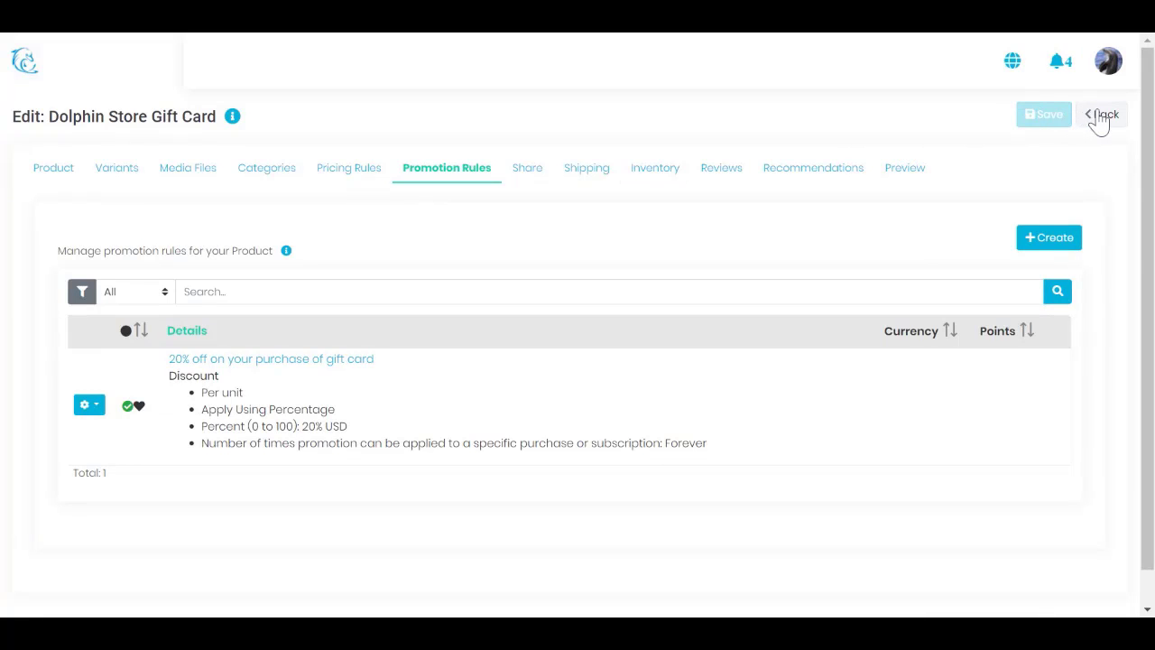
pyautogui.click(343, 174)
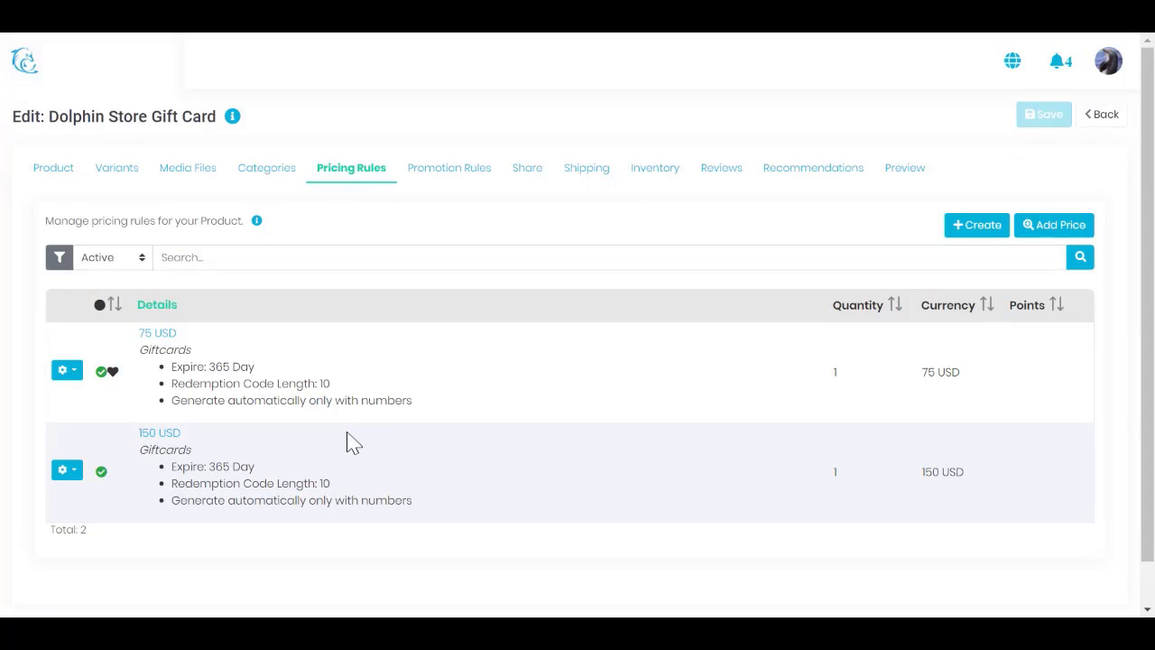
# Step: Return to the product list, check the options for adding products, and reopen Dolphin Store Gift Card for editing
pyautogui.click(1089, 117)
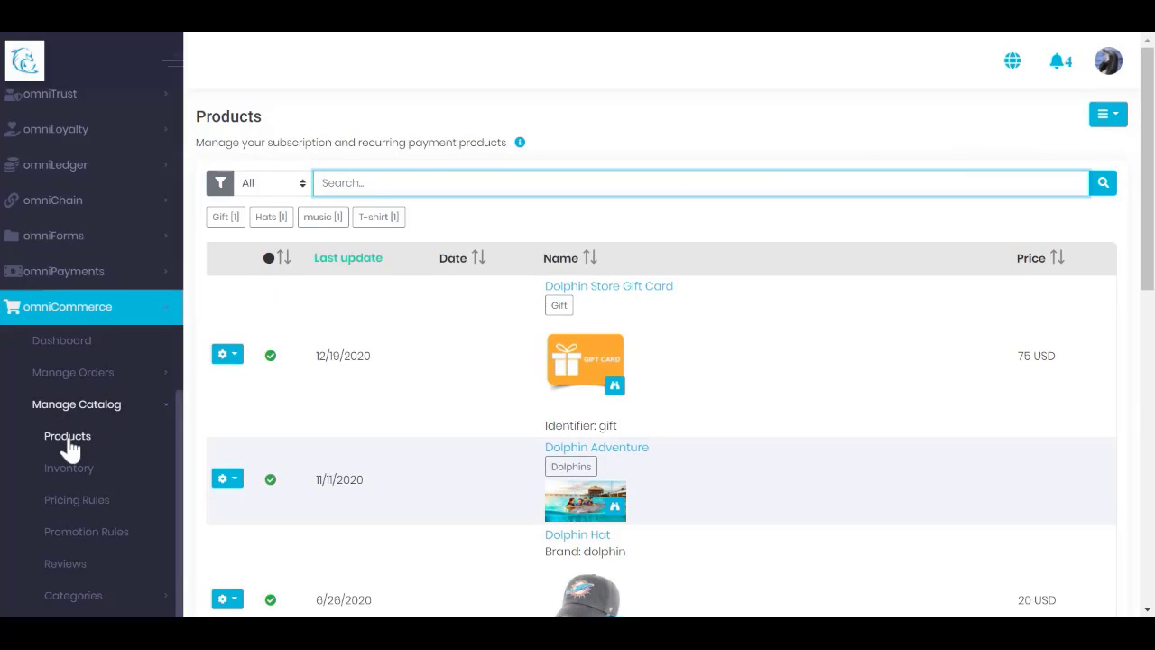
pyautogui.click(1109, 116)
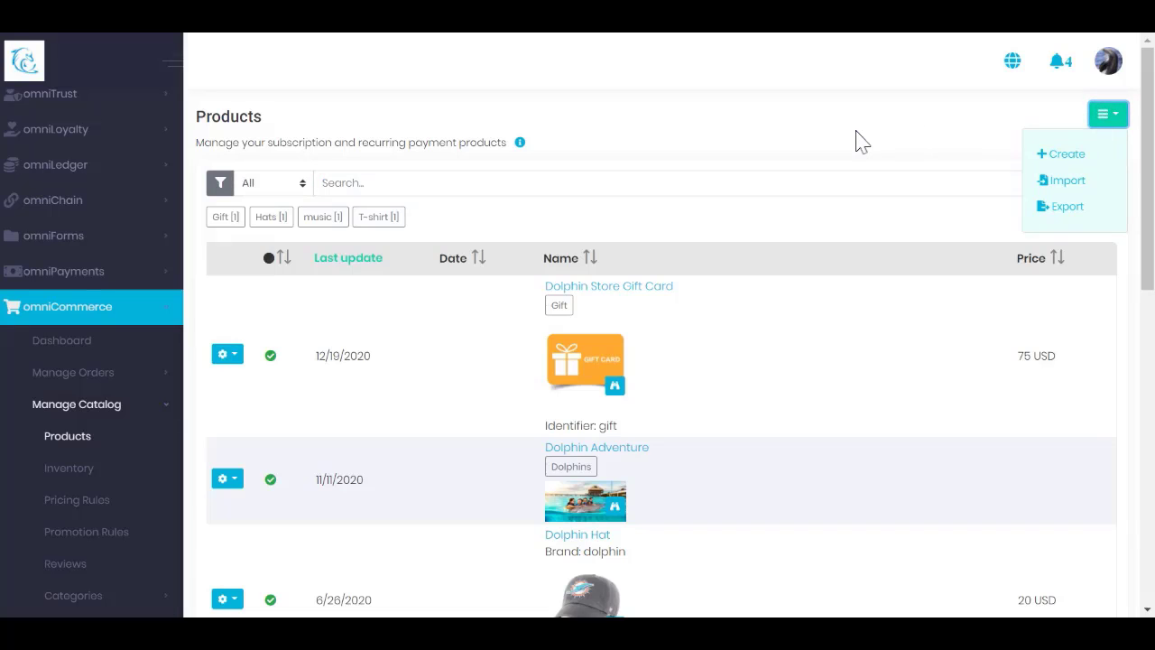
pyautogui.click(601, 295)
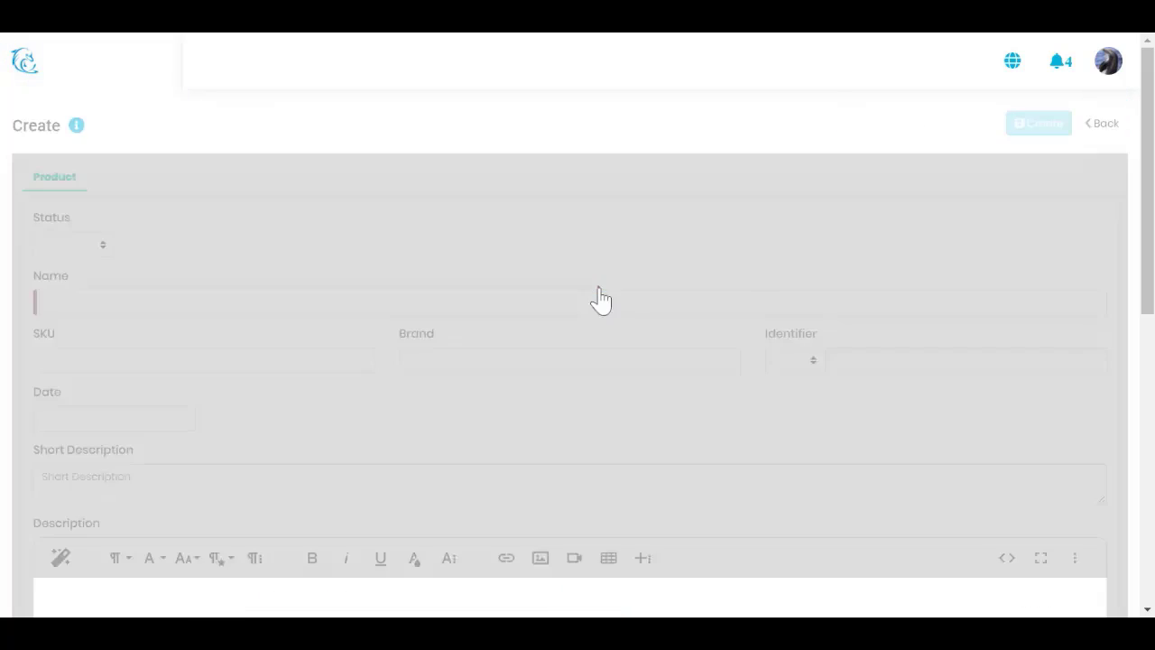
# Step: Examine the gift card's name, SKU, description and label fields
pyautogui.moveTo(440, 295)
pyautogui.mouseDown()
pyautogui.moveTo(407, 316)
pyautogui.moveTo(289, 309)
pyautogui.mouseUp()
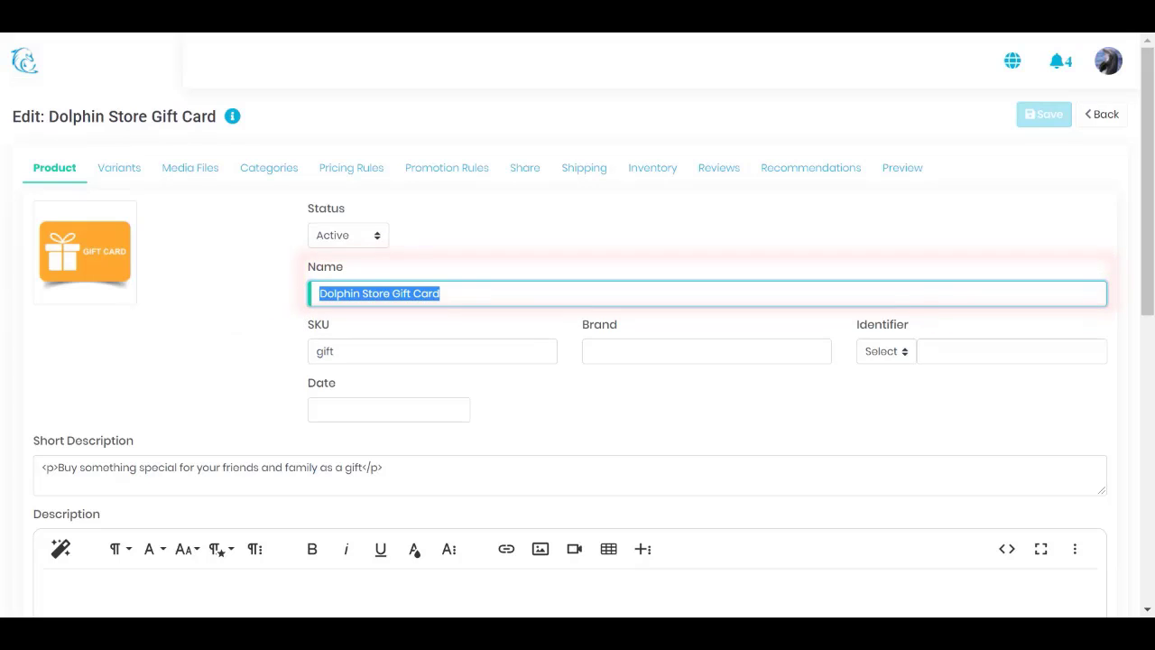
pyautogui.press('Tab')
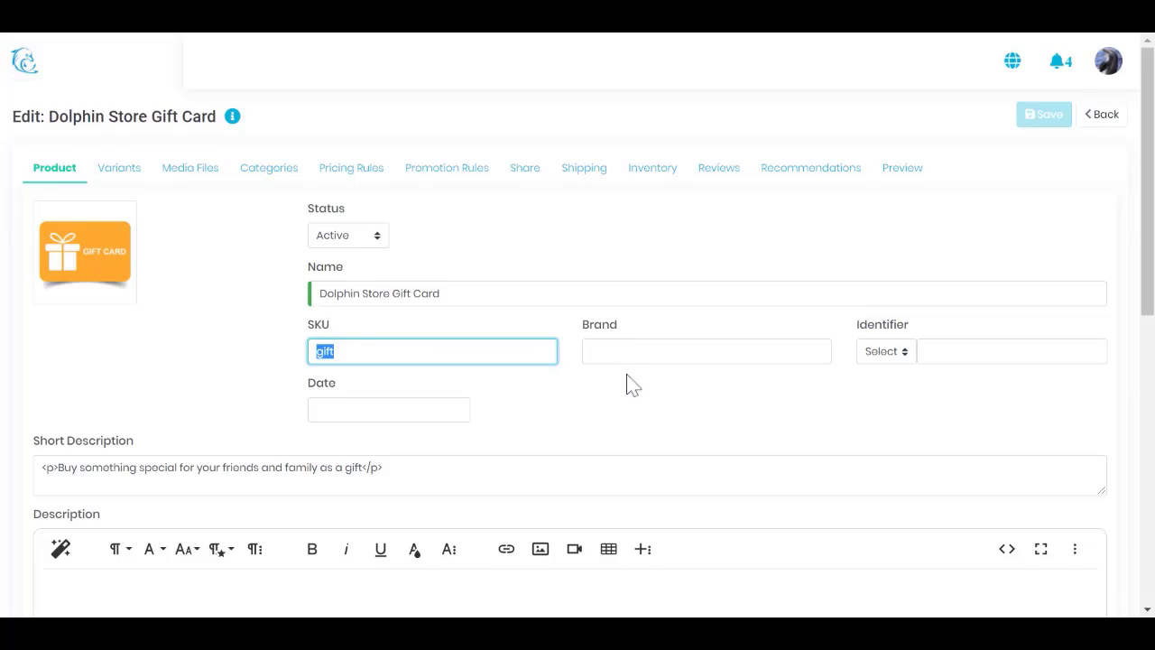
pyautogui.scroll(-1, 626, 382)
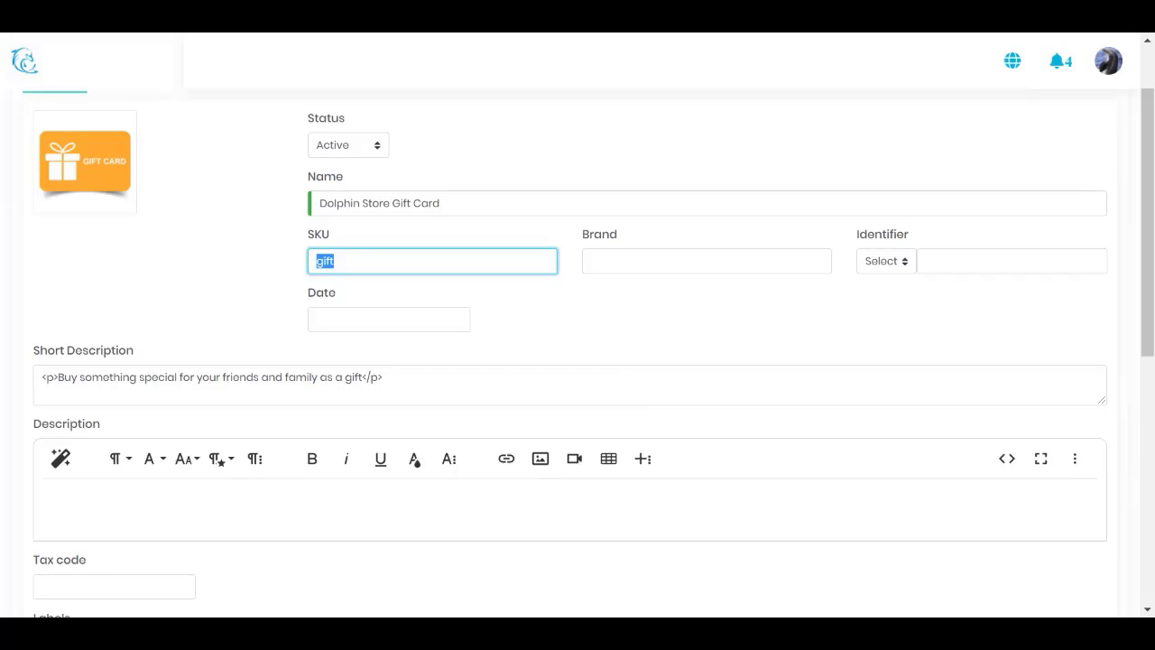
pyautogui.scroll(-3, 578, 353)
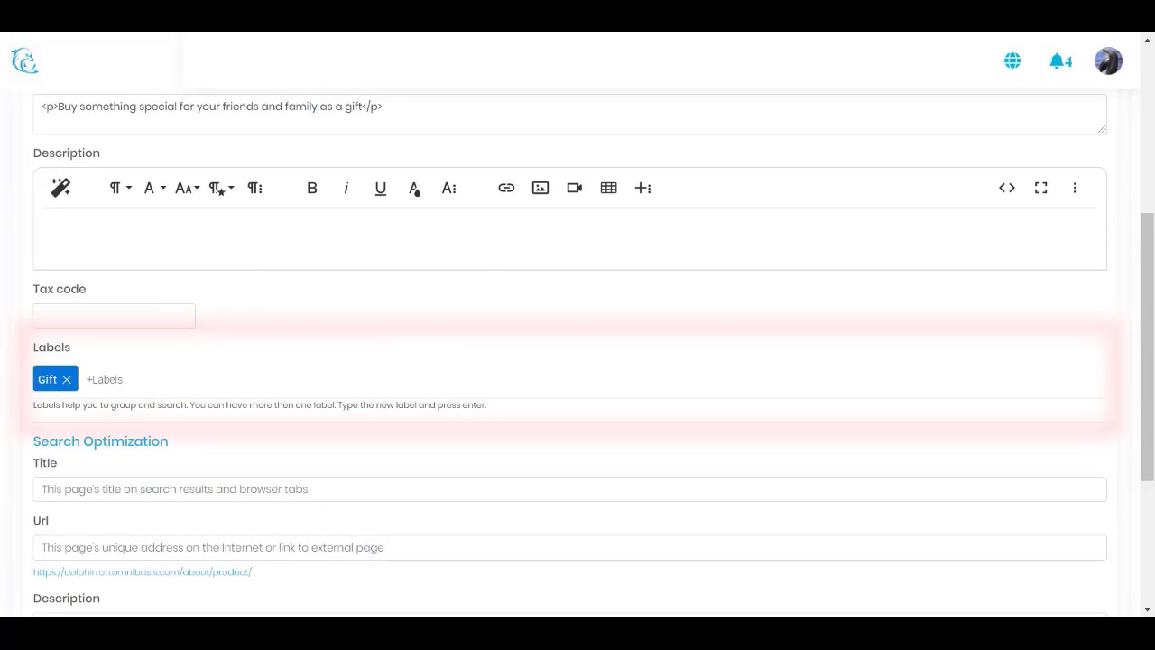
pyautogui.click(90, 379)
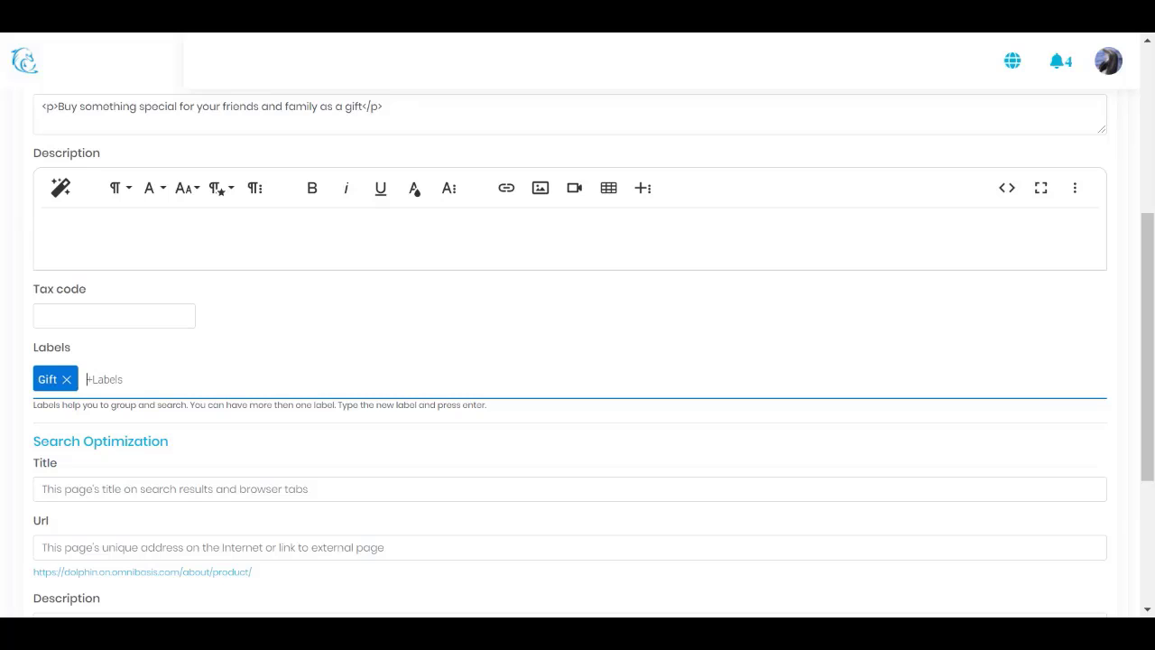
# Step: Save the gift card product with the short description "Buy something special for your friends and family as a gift", without paragraph tags
pyautogui.scroll(5, 634, 263)
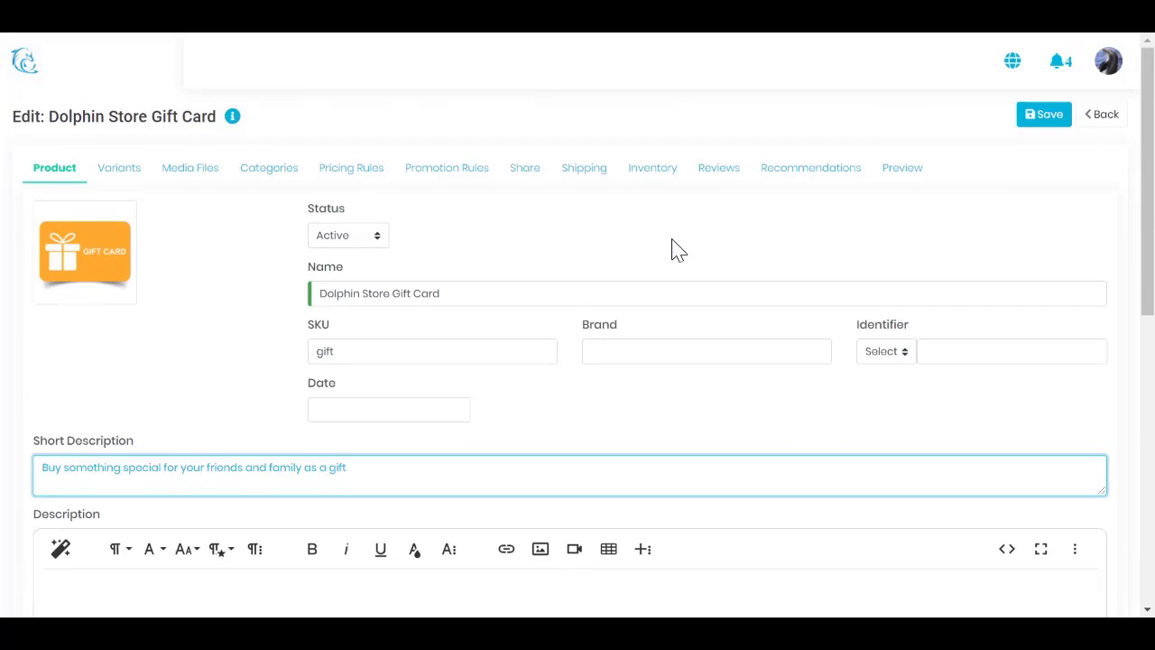
pyautogui.click(1042, 117)
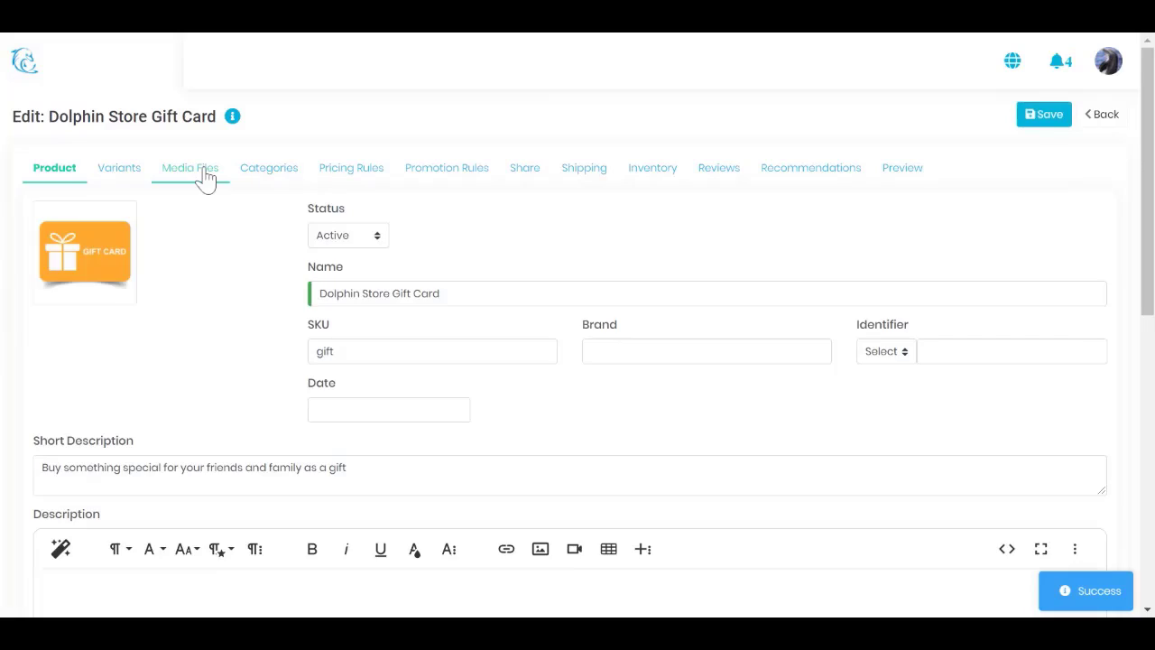
# Step: View the gift card's media files and the image upload form, closing the form without adding a file
pyautogui.click(207, 176)
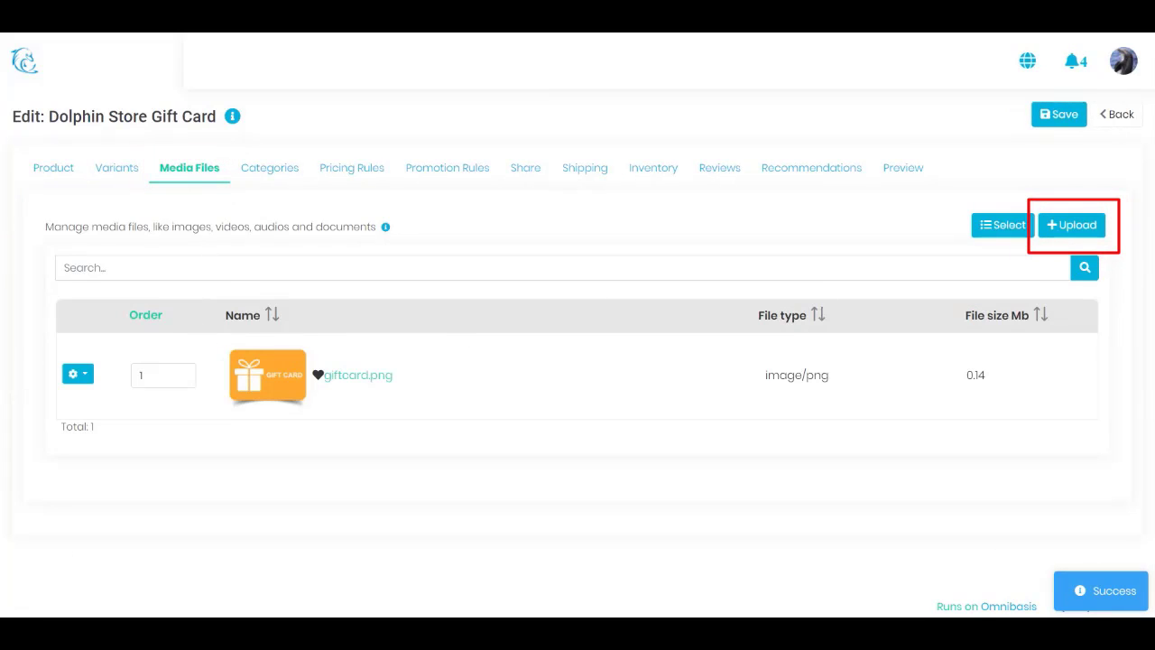
pyautogui.click(1054, 231)
pyautogui.click(1060, 266)
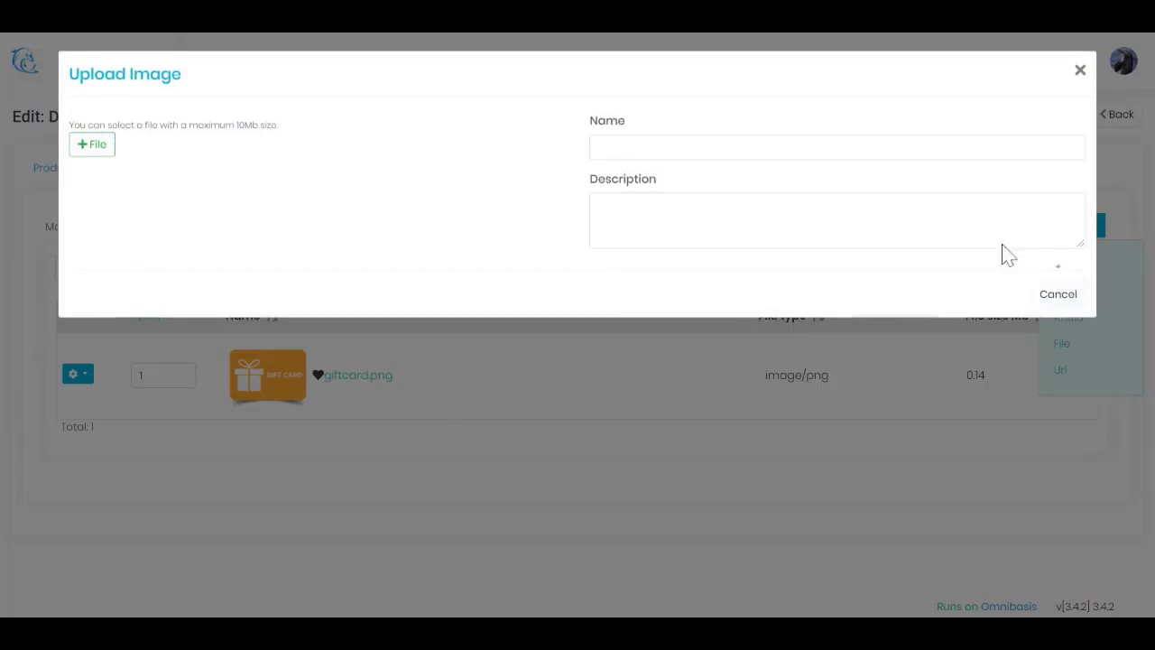
pyautogui.click(1080, 71)
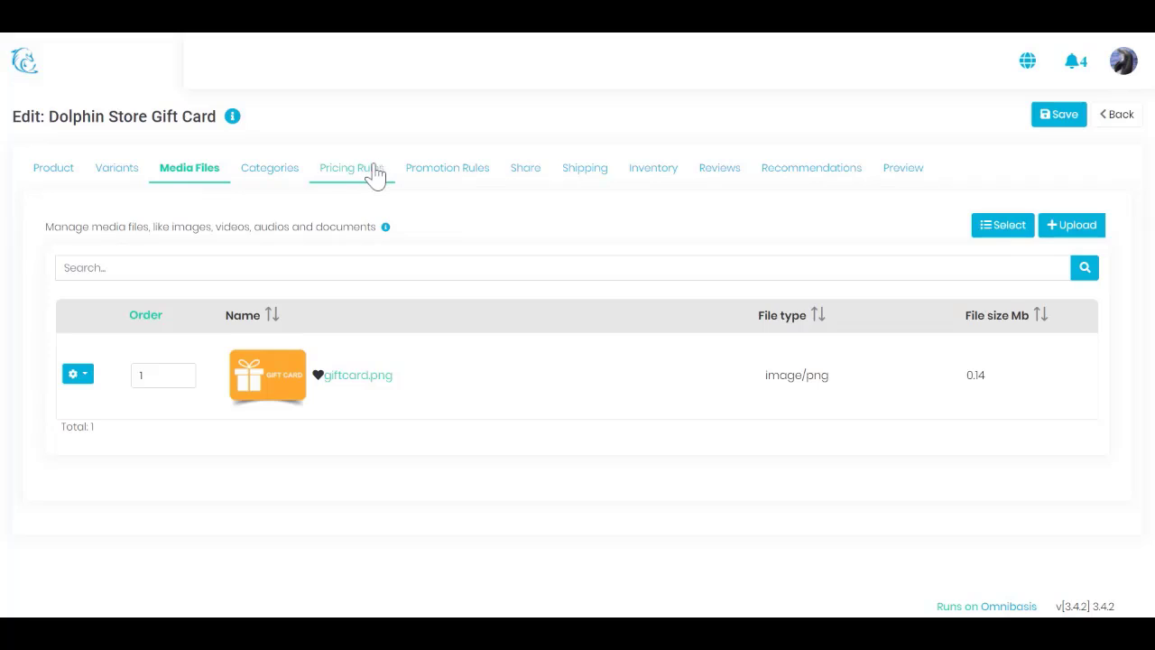
# Step: View the gift card's pricing rules and the selector for adding an existing price, closing it without a selection
pyautogui.click(372, 171)
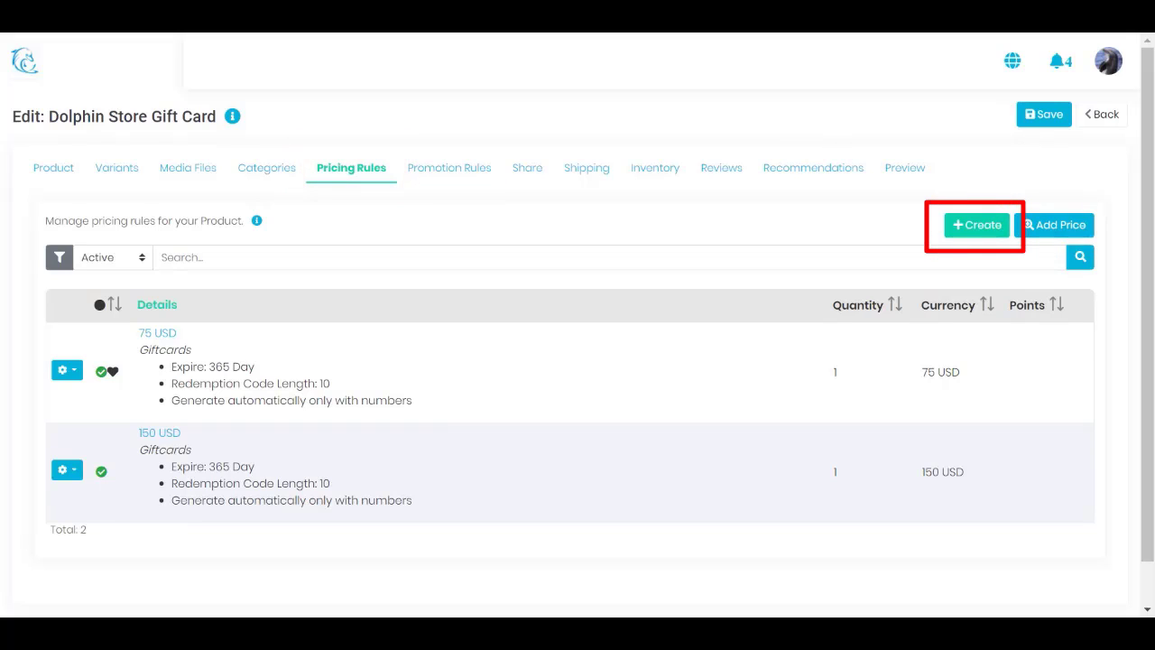
pyautogui.click(1049, 226)
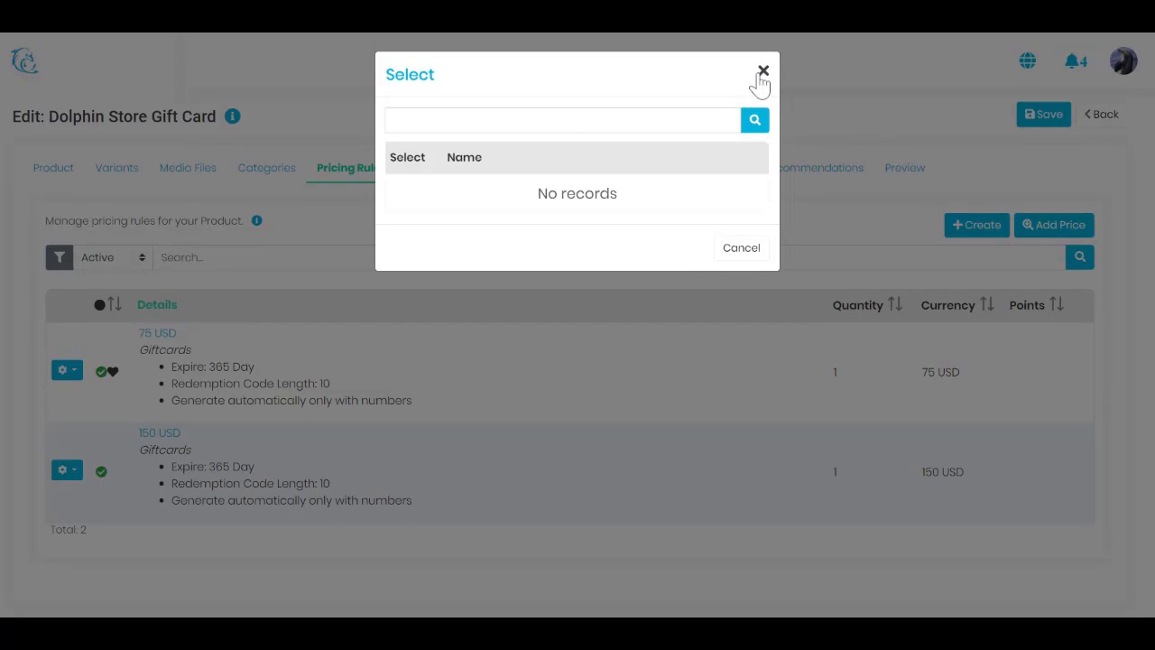
pyautogui.click(756, 76)
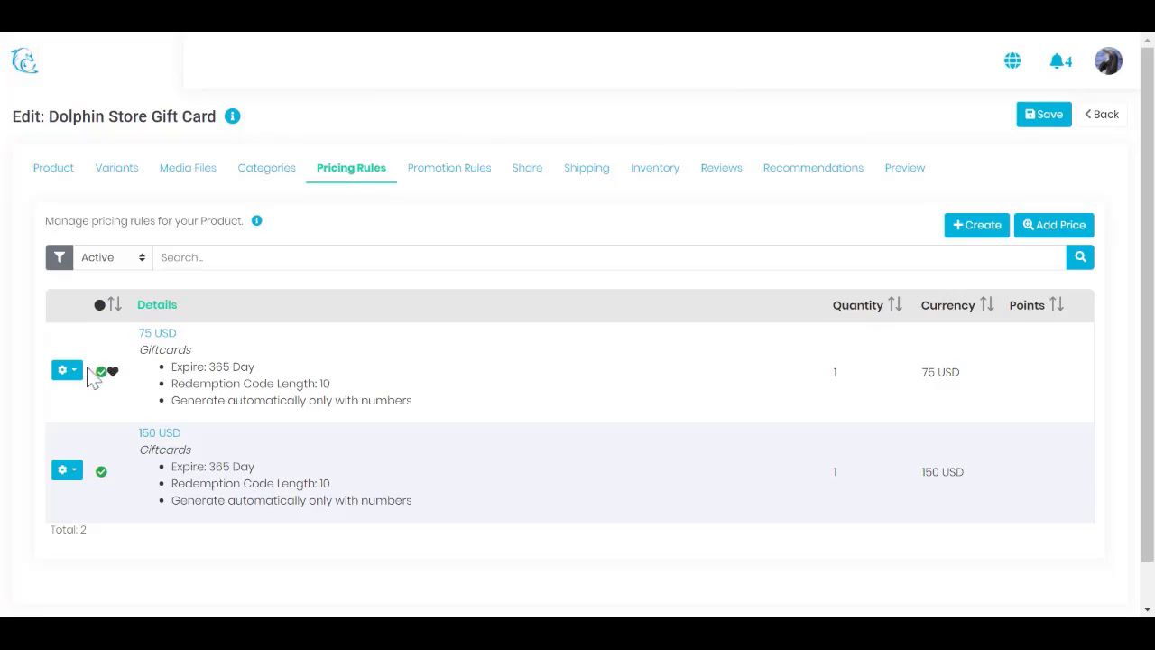
# Step: Open the gift card's 75 USD pricing rule for editing
pyautogui.click(72, 373)
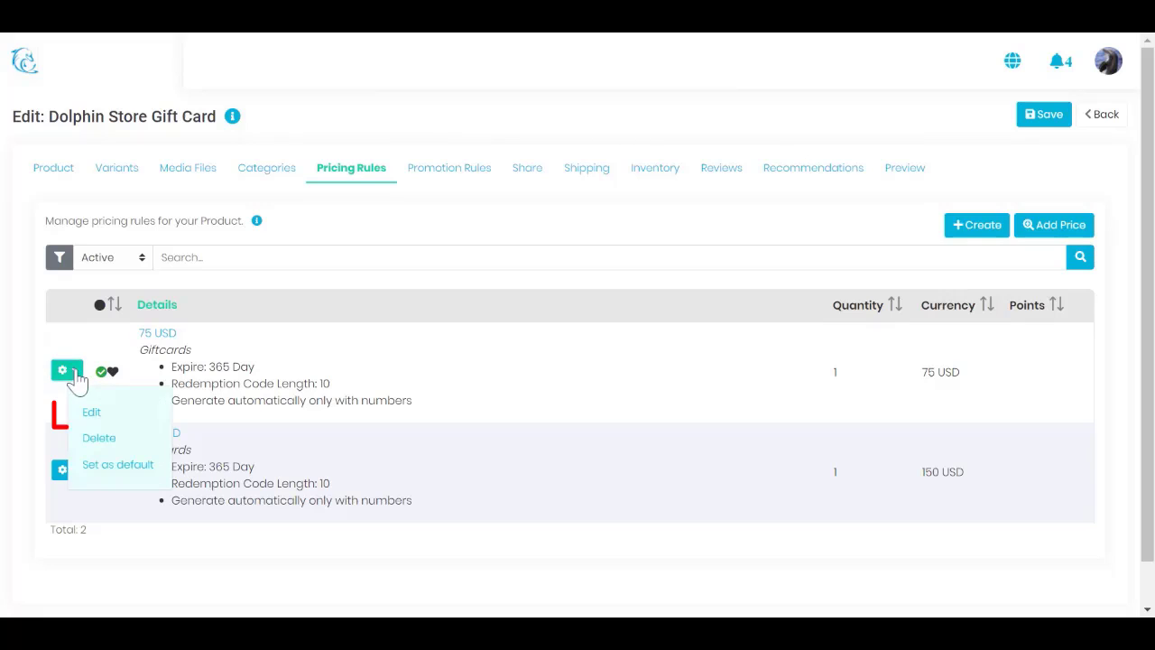
pyautogui.click(90, 421)
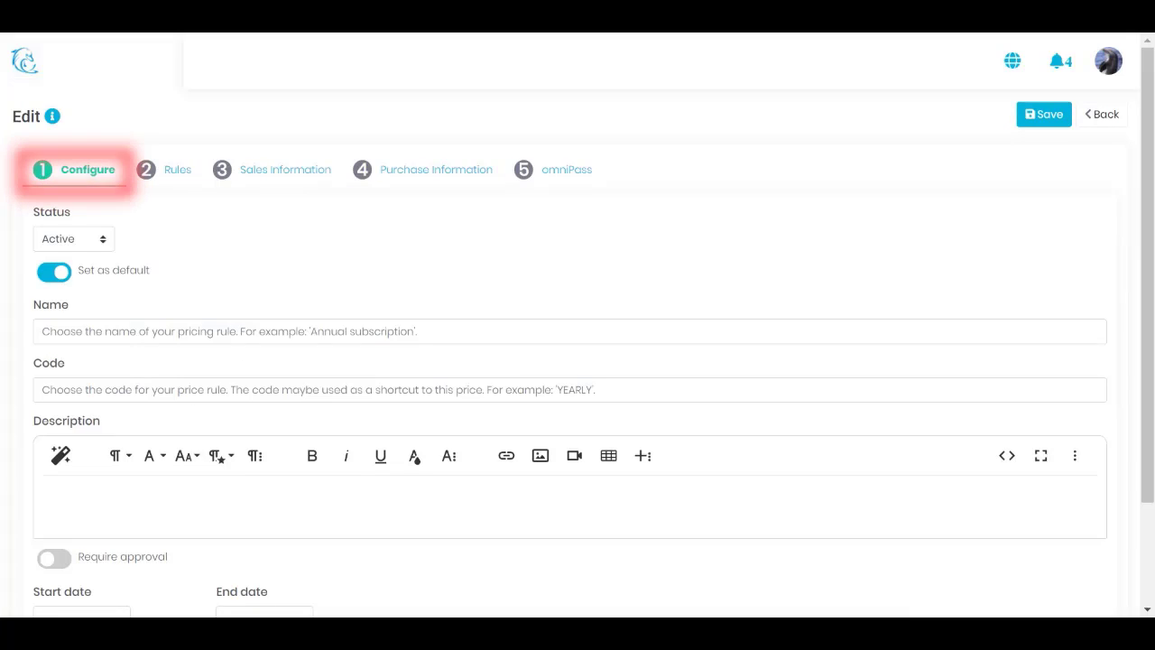
# Step: Look over the pricing rule's name and status settings and the available rule types, keeping the Giftcards type
pyautogui.click(100, 331)
pyautogui.click(79, 239)
pyautogui.click(181, 177)
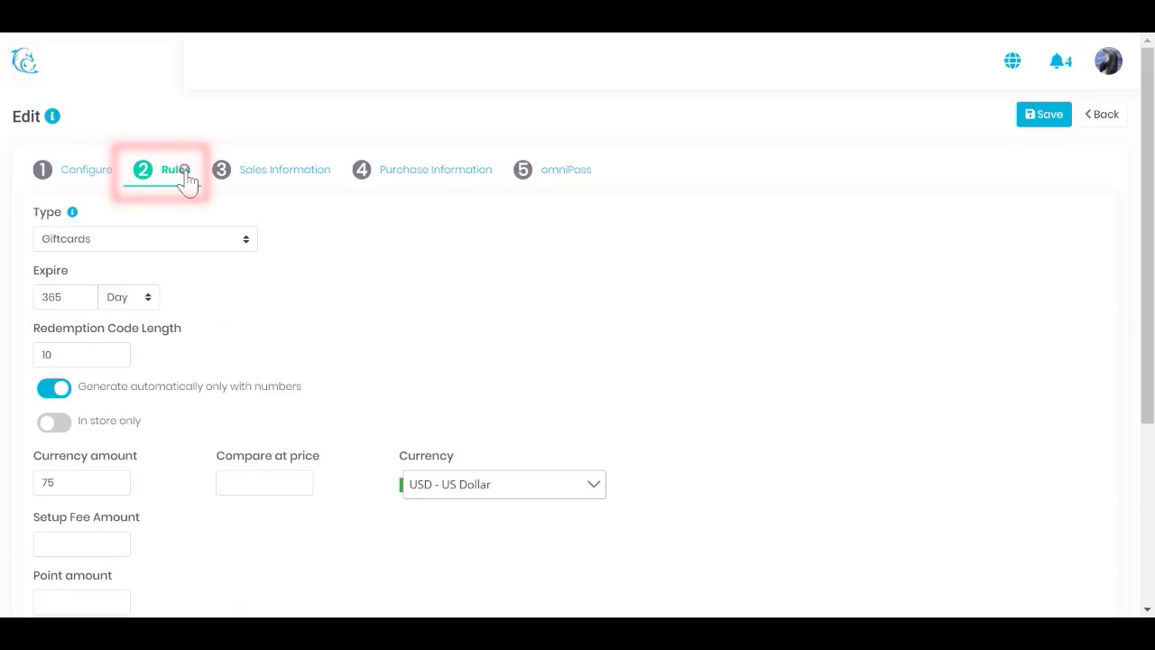
pyautogui.click(147, 239)
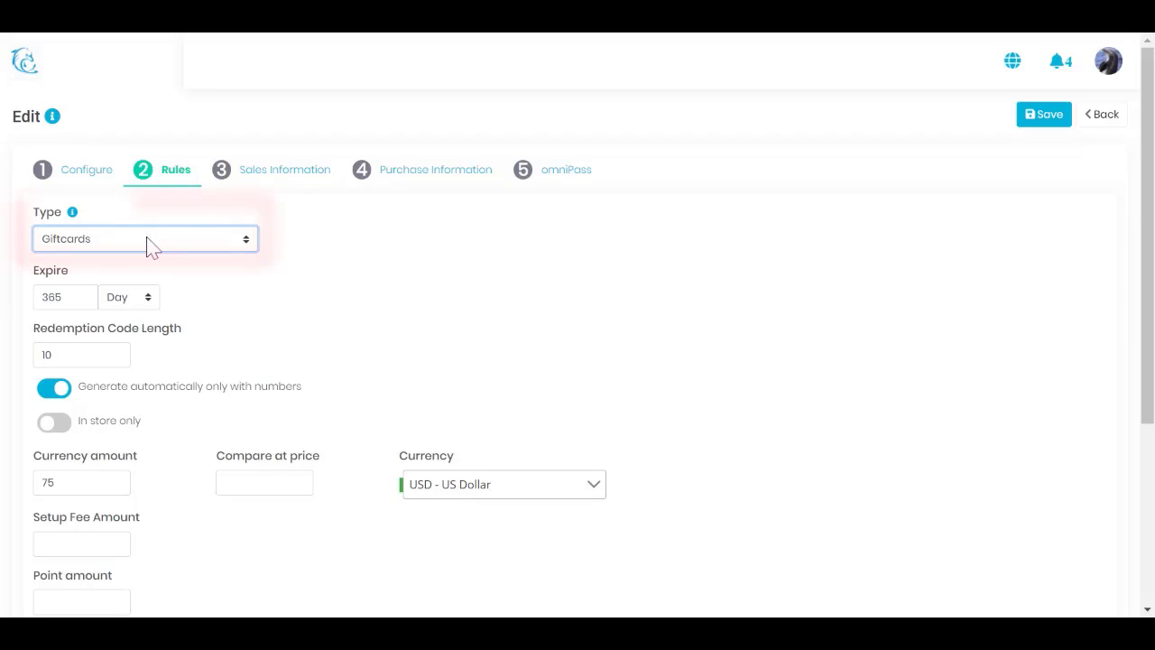
pyautogui.click(147, 240)
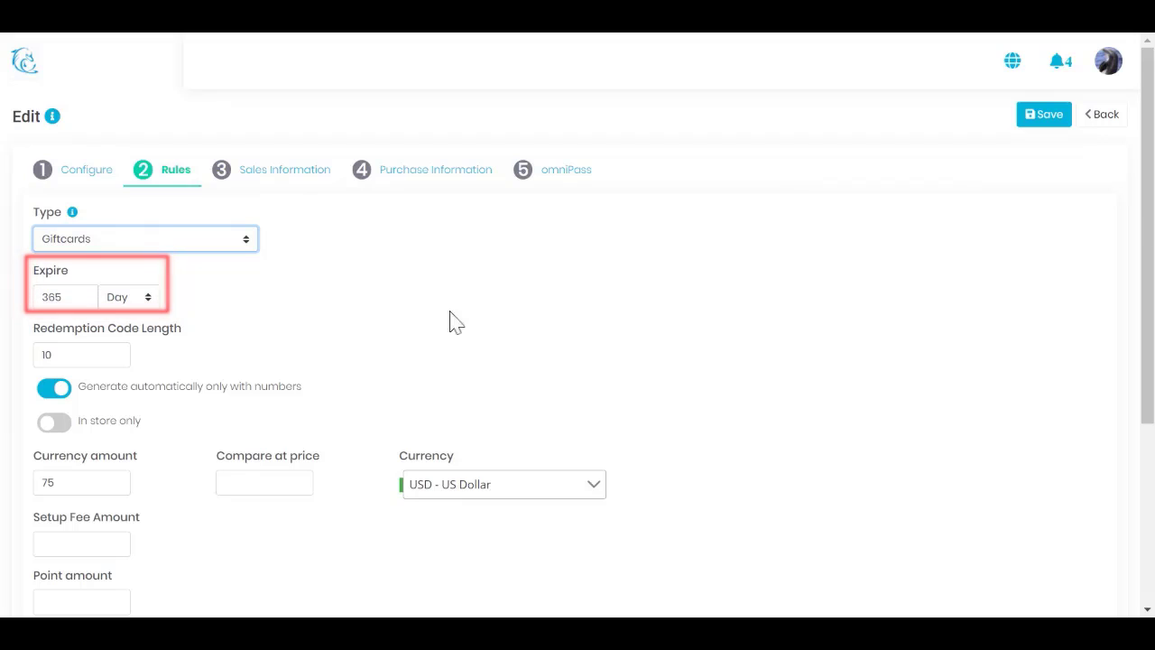
# Step: Set the gift card pricing rule to expire after 100 days
pyautogui.doubleClick(52, 297)
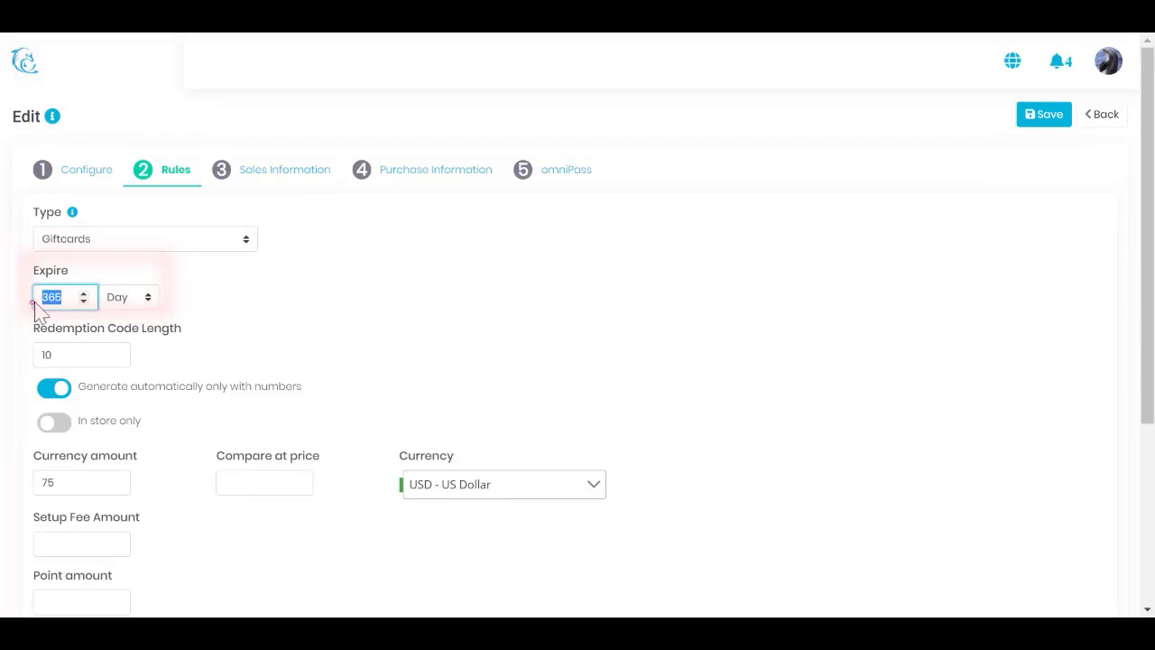
pyautogui.click(250, 276)
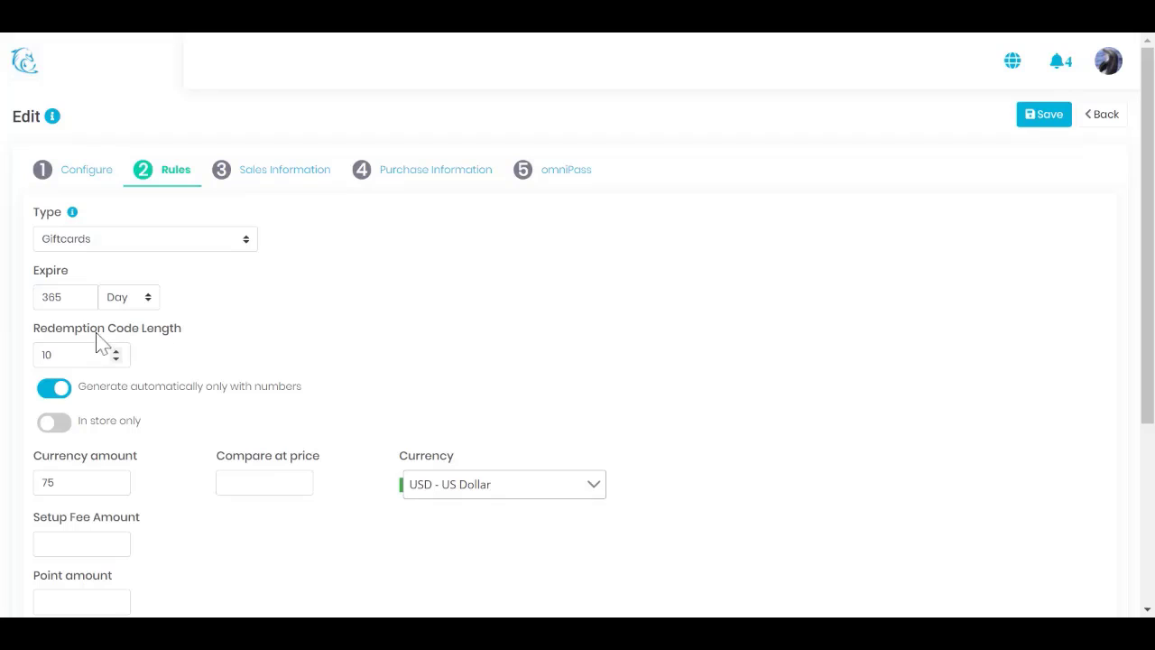
pyautogui.doubleClick(51, 297)
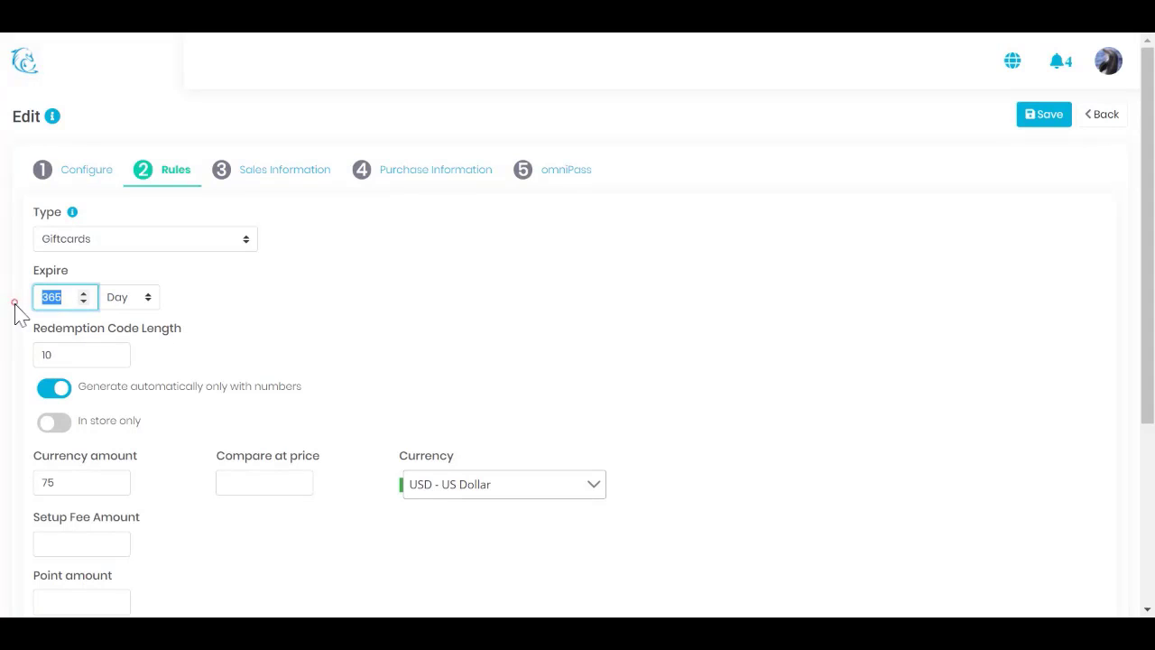
pyautogui.write('100')
pyautogui.press('Tab')
pyautogui.press('Tab')
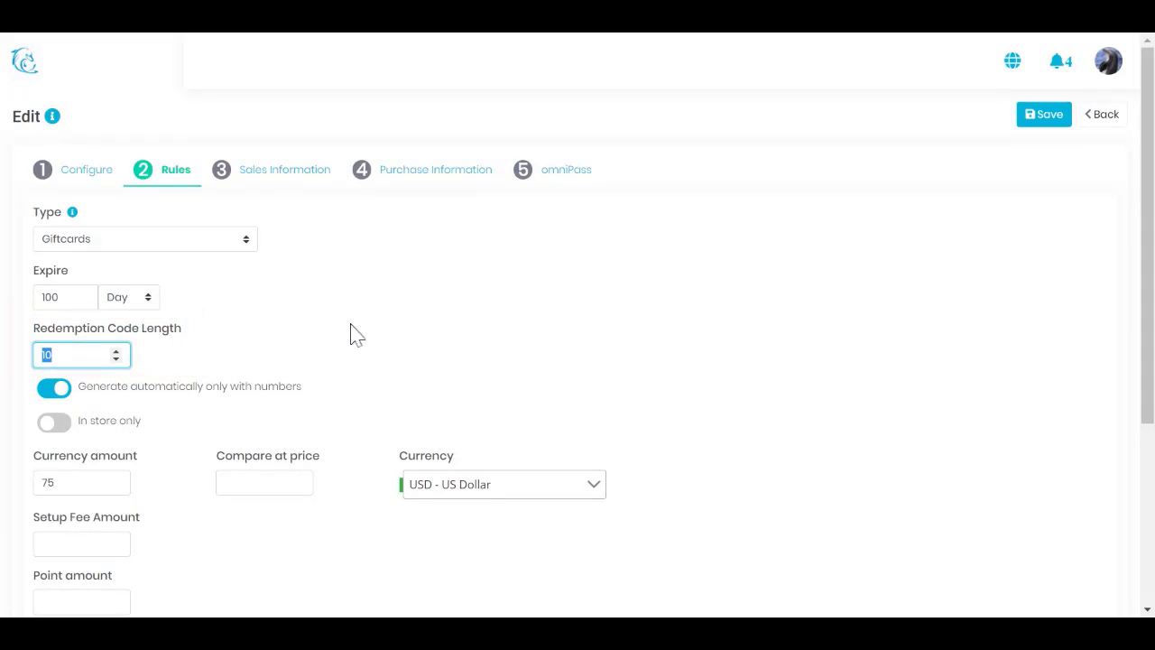
pyautogui.click(383, 322)
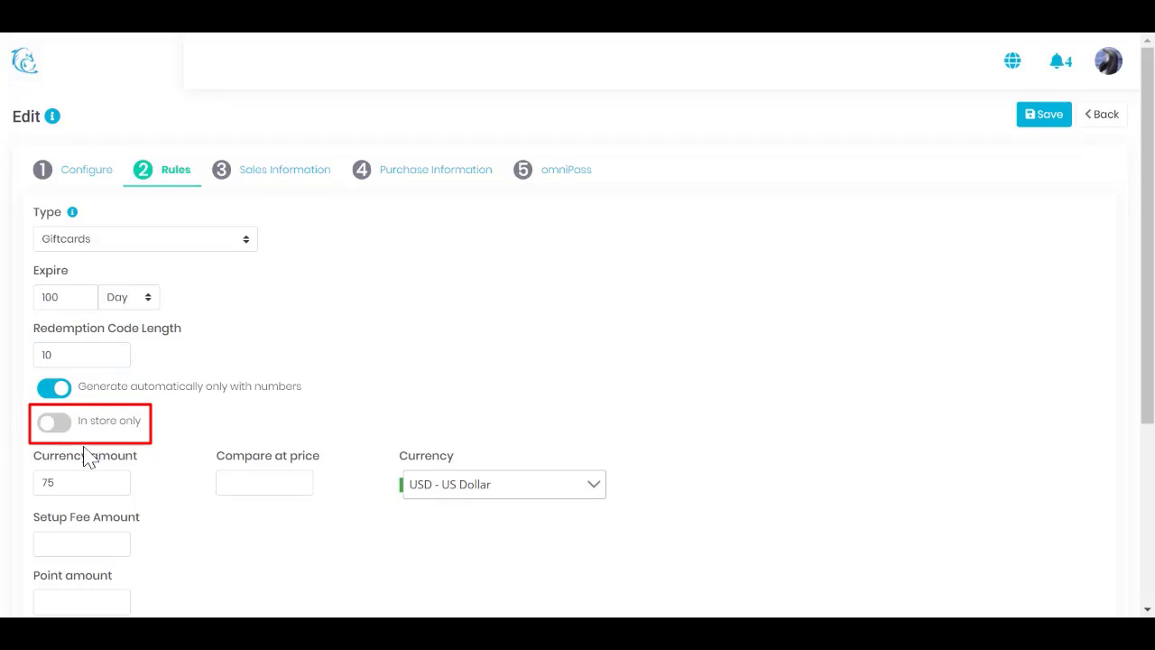
# Step: Toggle the options for in-store-only use and automatic numbers-only code generation, returning each to its original setting
pyautogui.click(64, 432)
pyautogui.click(63, 432)
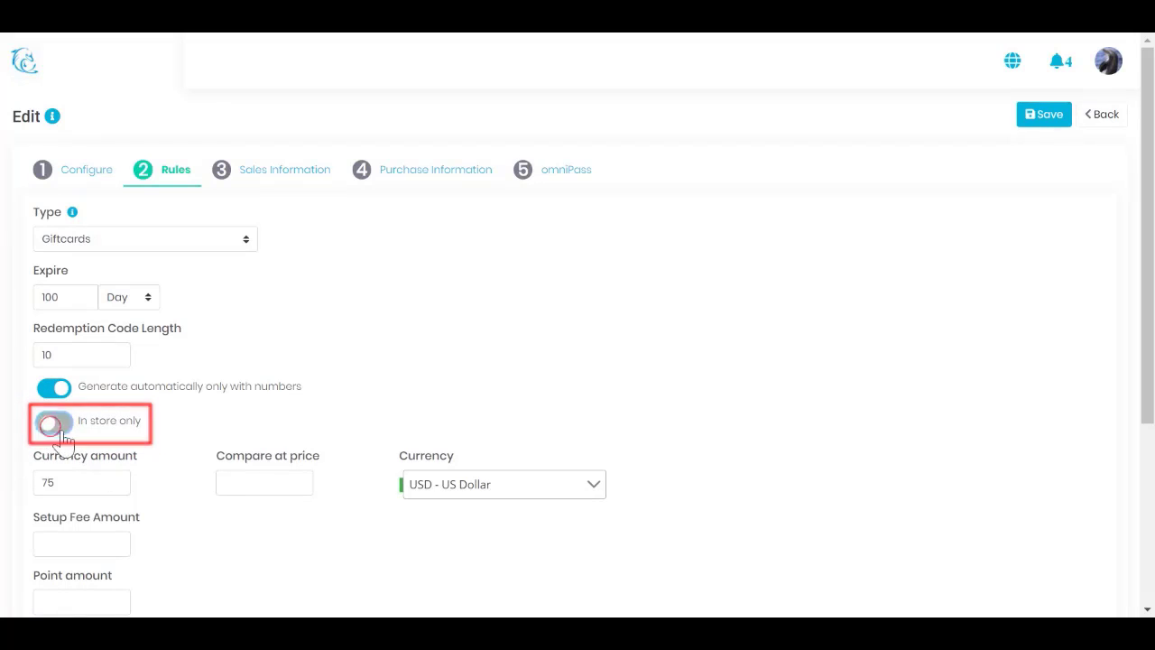
pyautogui.scroll(-1, 544, 368)
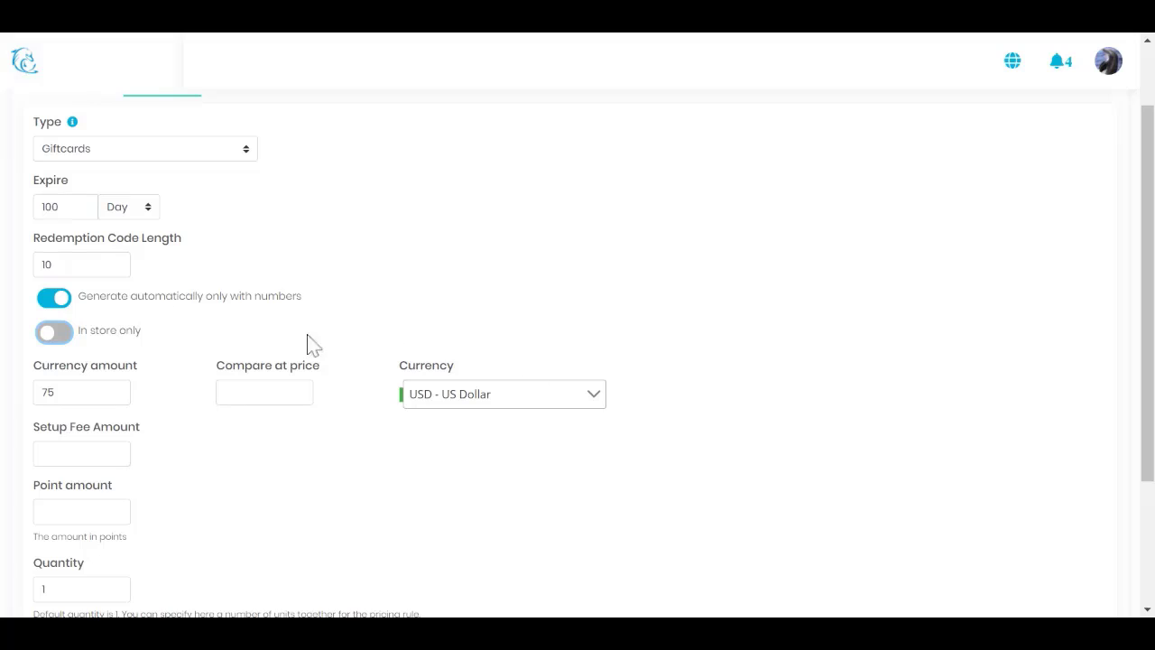
pyautogui.click(52, 302)
pyautogui.click(60, 302)
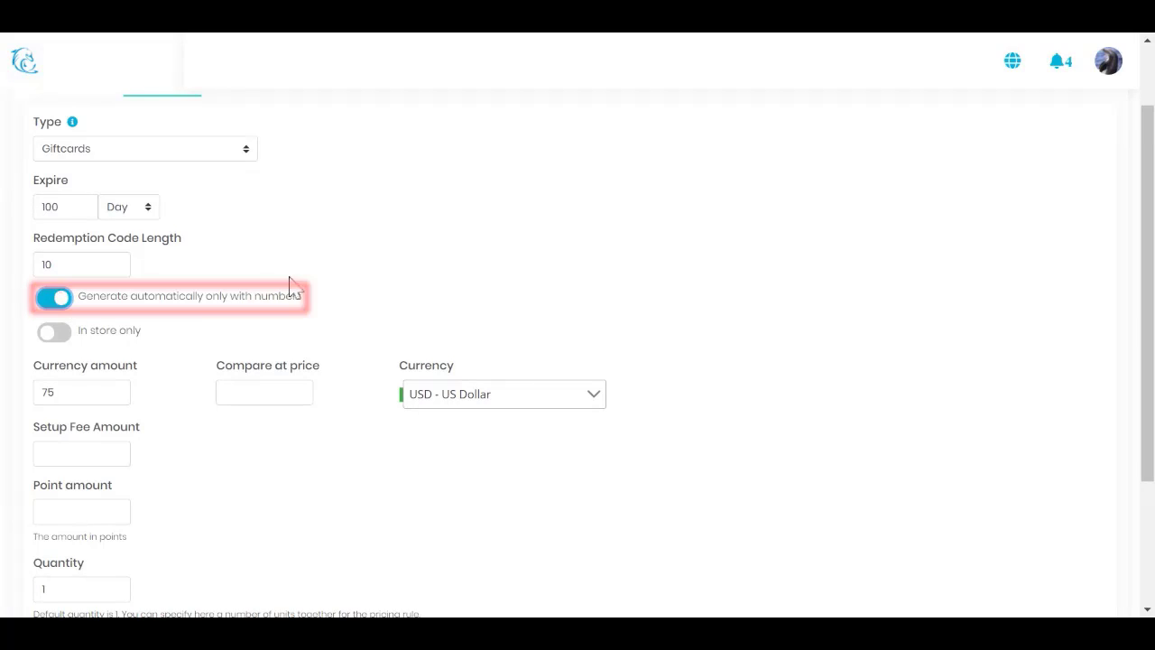
# Step: Check the pricing rule's currency amount and currency, and save the rule
pyautogui.scroll(-2, 508, 256)
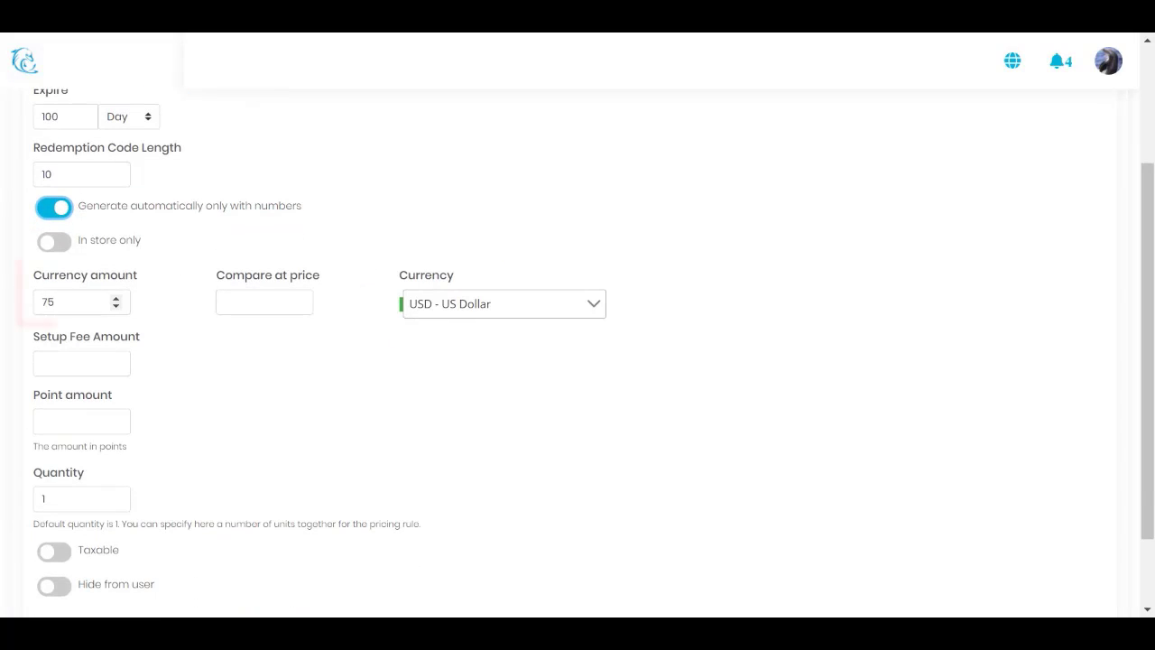
pyautogui.doubleClick(45, 302)
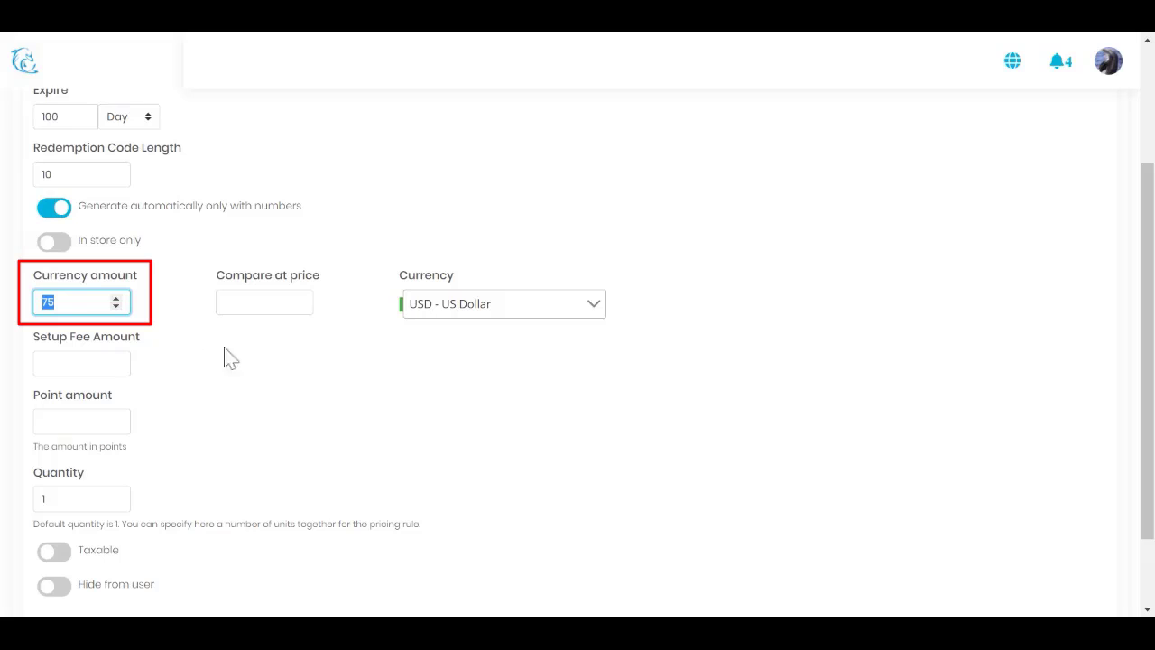
pyautogui.click(430, 316)
pyautogui.click(425, 314)
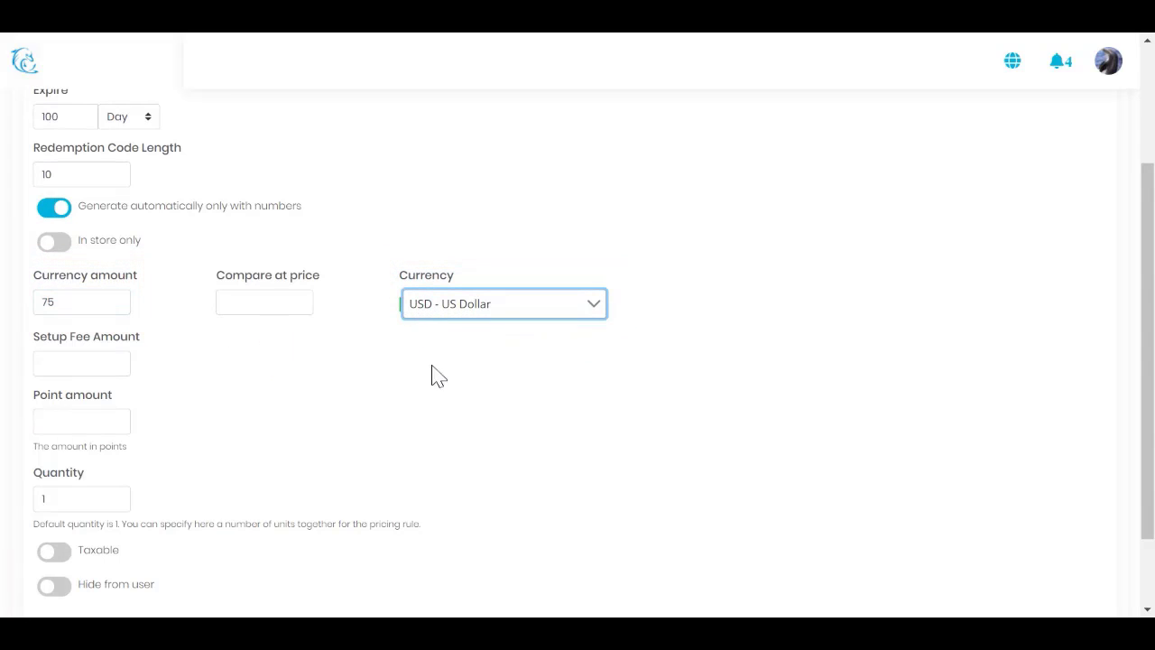
pyautogui.scroll(-2, 437, 374)
pyautogui.scroll(2, 442, 373)
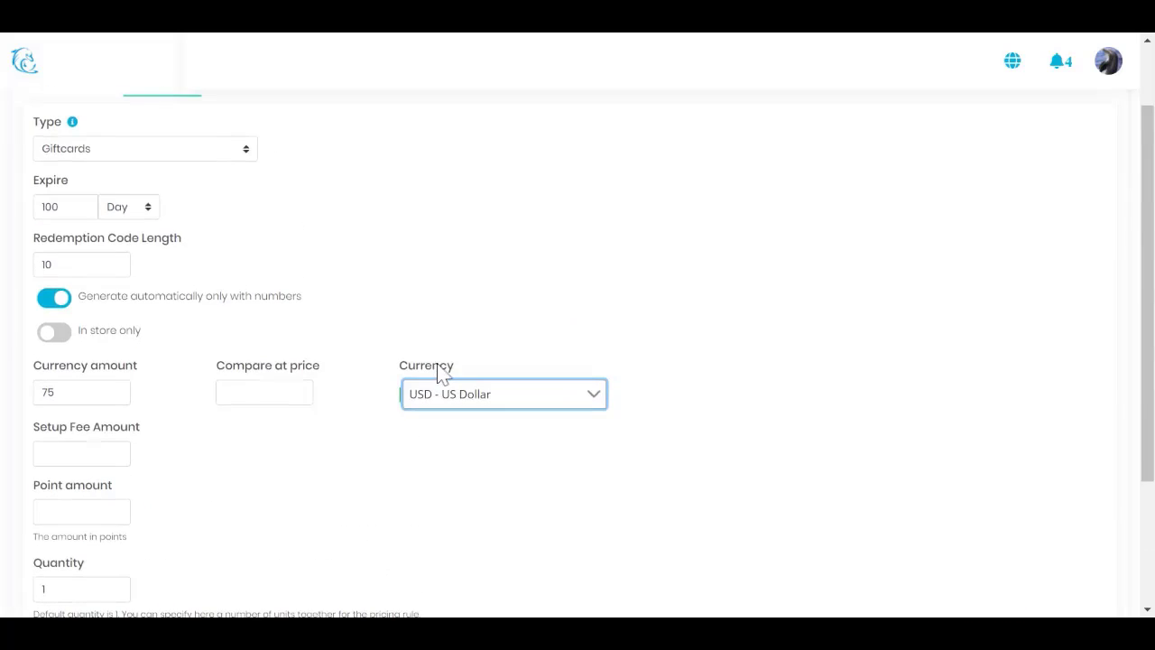
pyautogui.scroll(1, 440, 372)
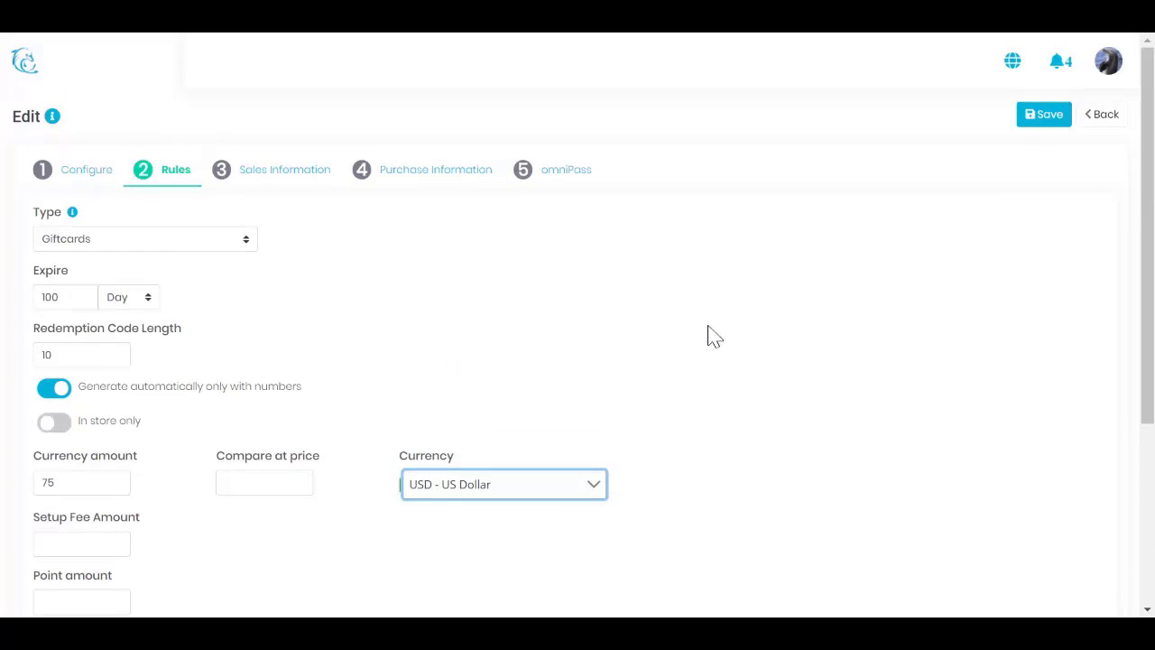
pyautogui.click(1031, 121)
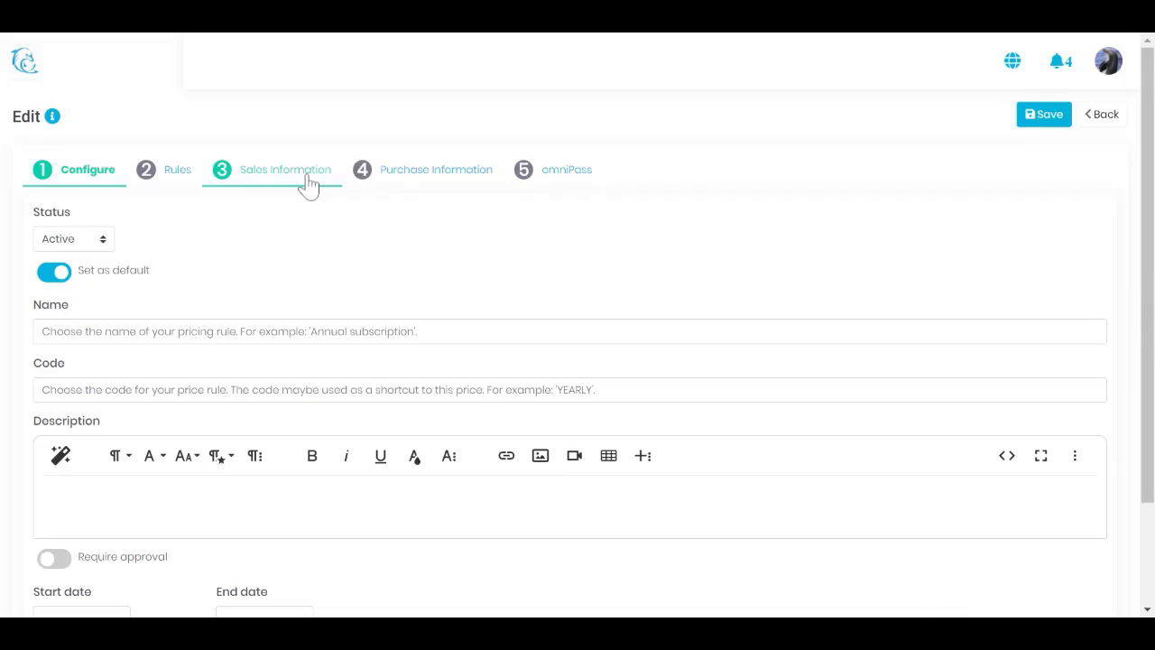
# Step: View the pricing rule's sales account and purchase information
pyautogui.click(306, 171)
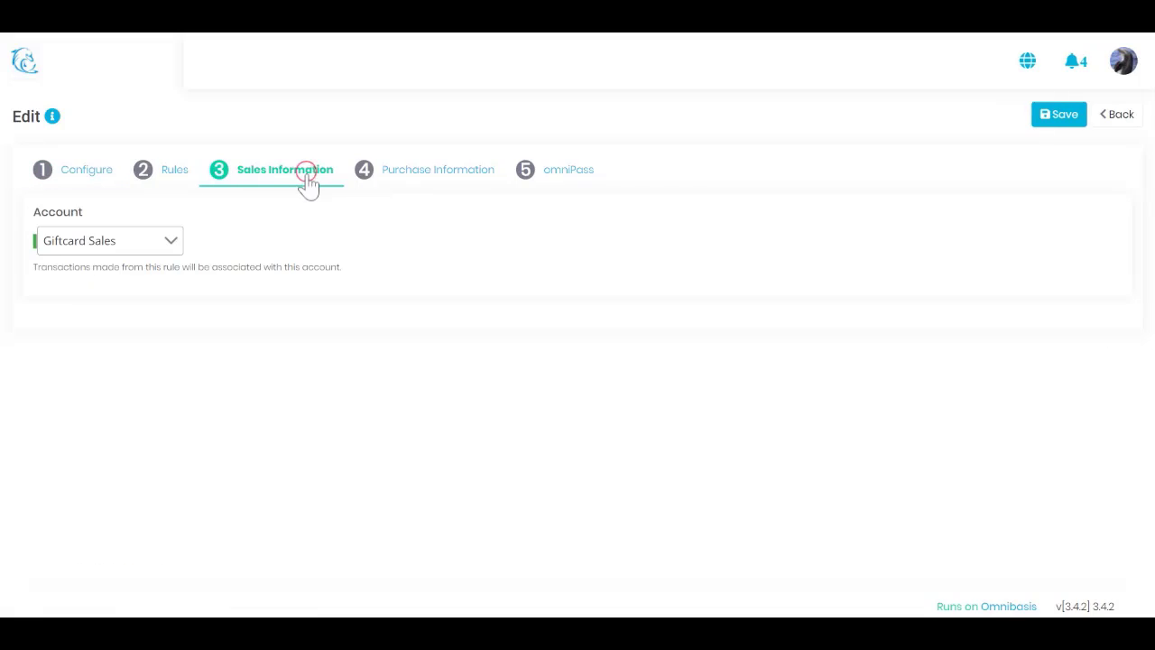
pyautogui.click(430, 172)
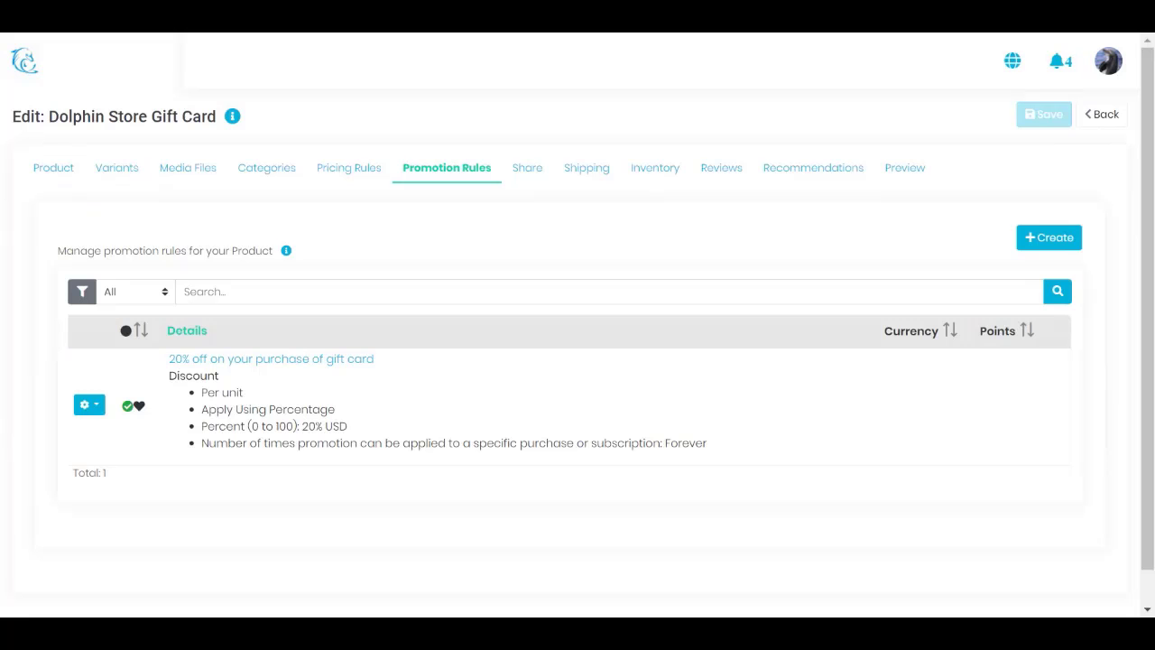
# Step: Open the "20% off on your purchase of gift card" promotion, check its name and discount conditions, and save it
pyautogui.click(326, 360)
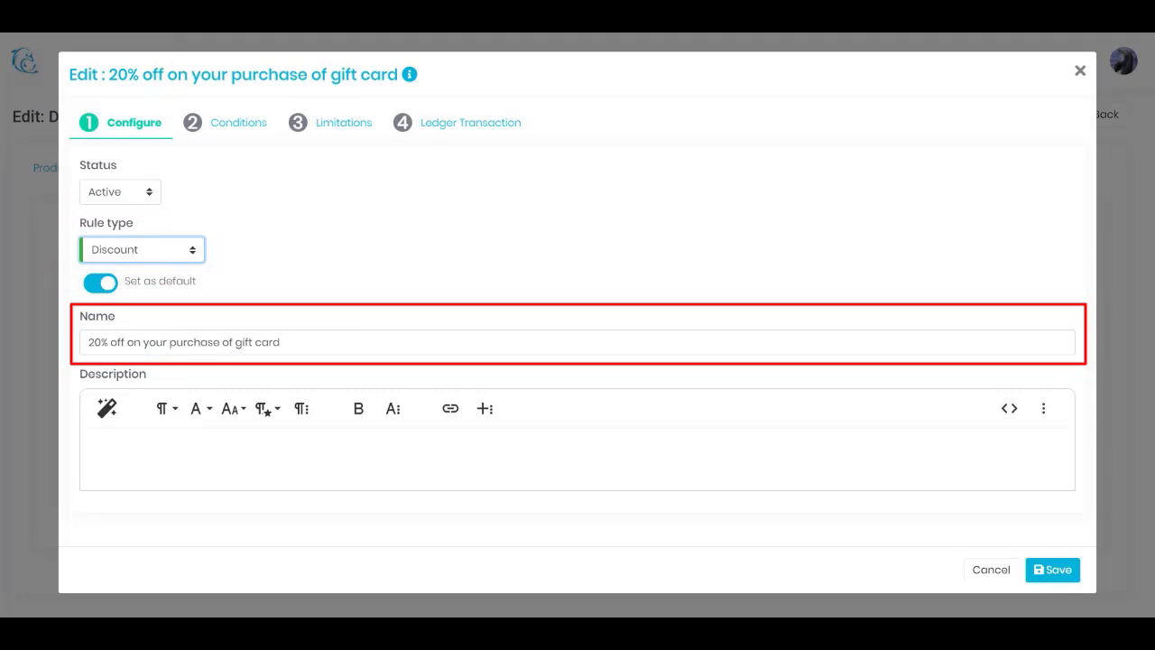
pyautogui.moveTo(282, 342); pyautogui.dragTo(56, 338)
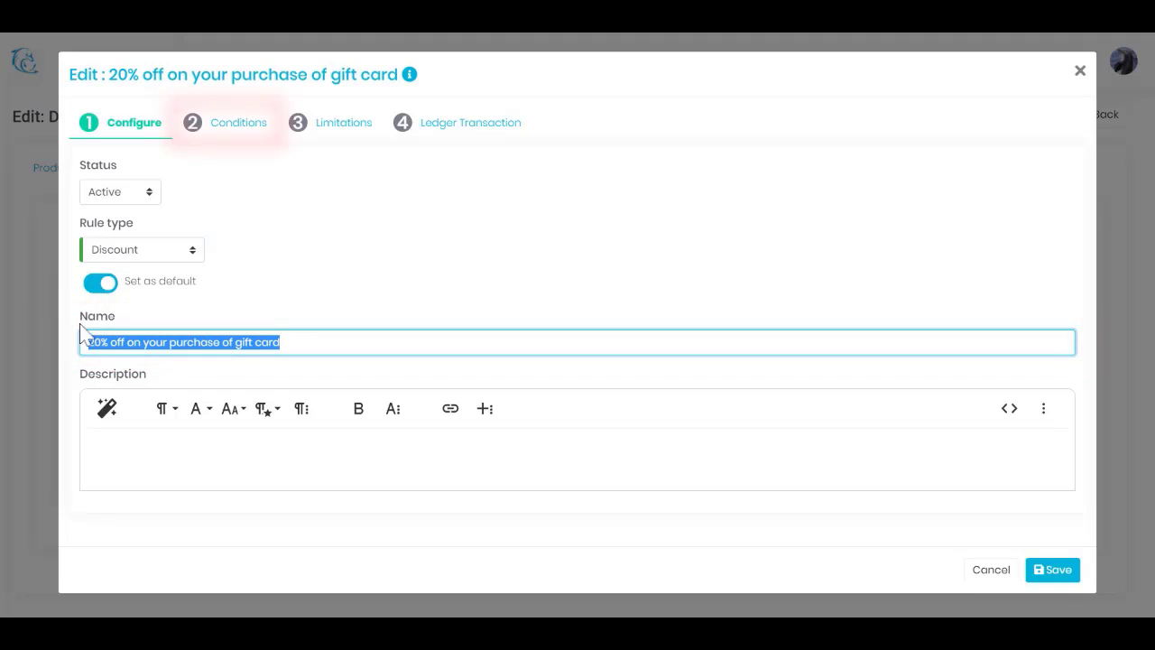
pyautogui.click(237, 133)
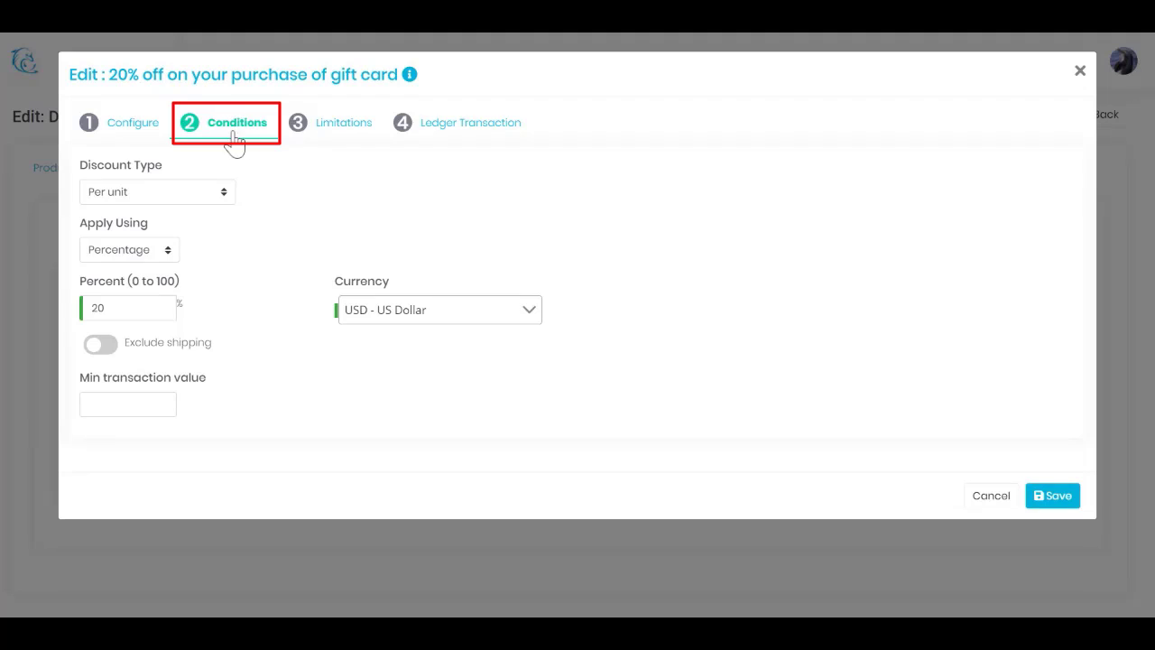
pyautogui.click(223, 192)
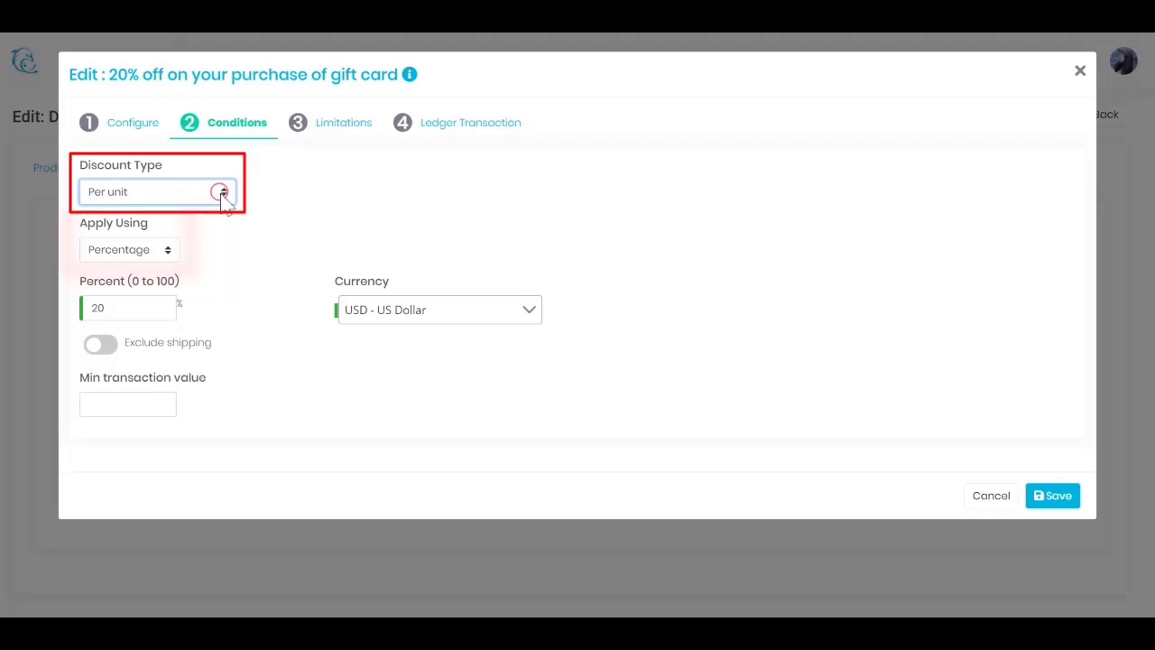
pyautogui.click(165, 253)
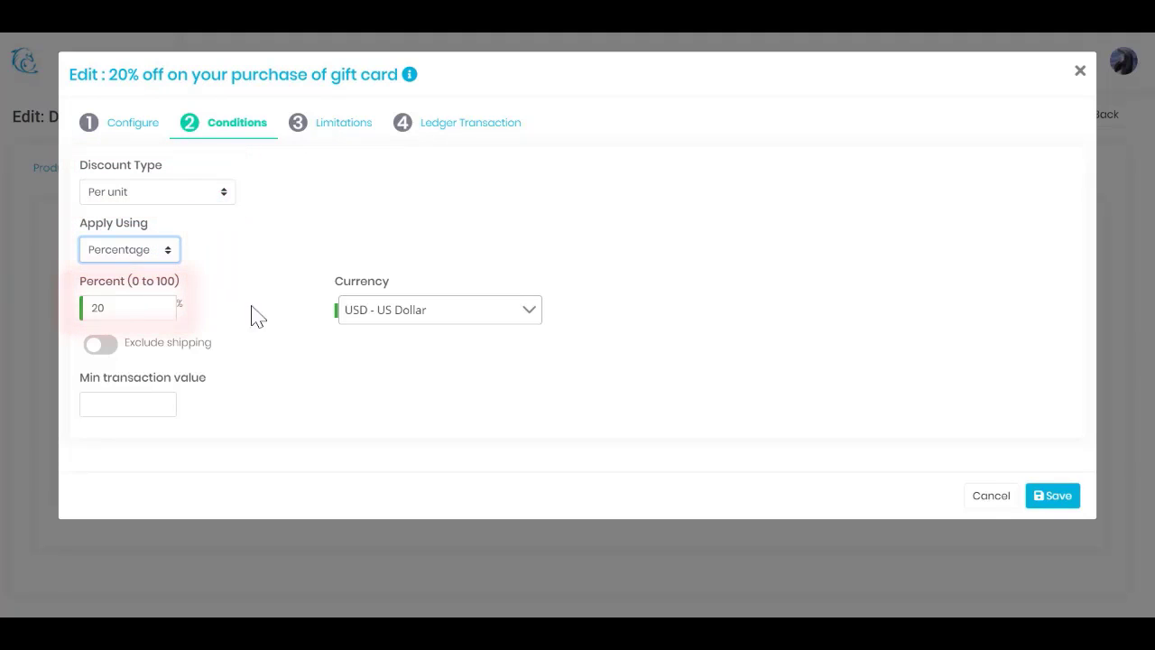
pyautogui.click(1051, 505)
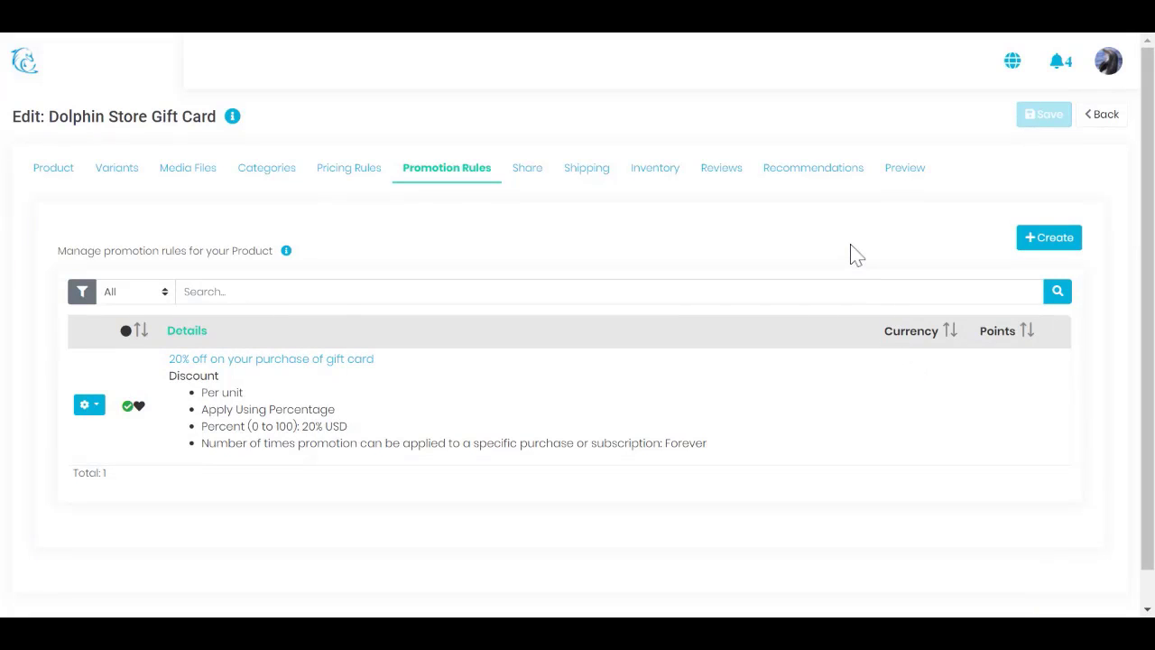
# Step: Return to the product's pricing rules and open the 75 USD rule for editing
pyautogui.scroll(-1, 857, 256)
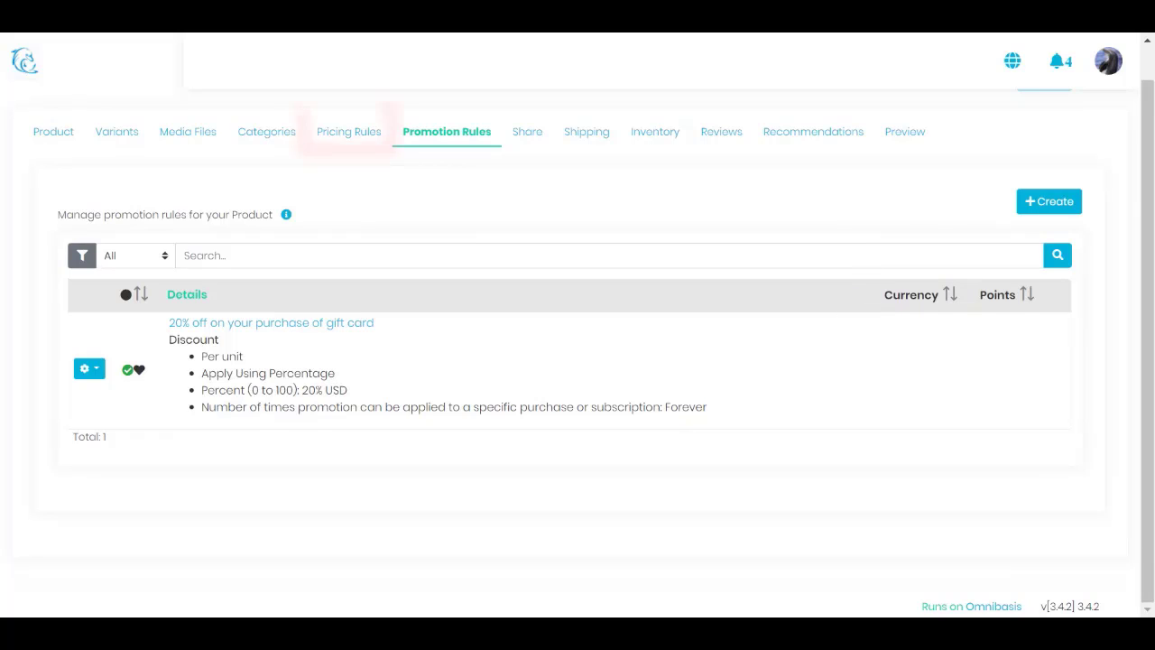
pyautogui.click(367, 132)
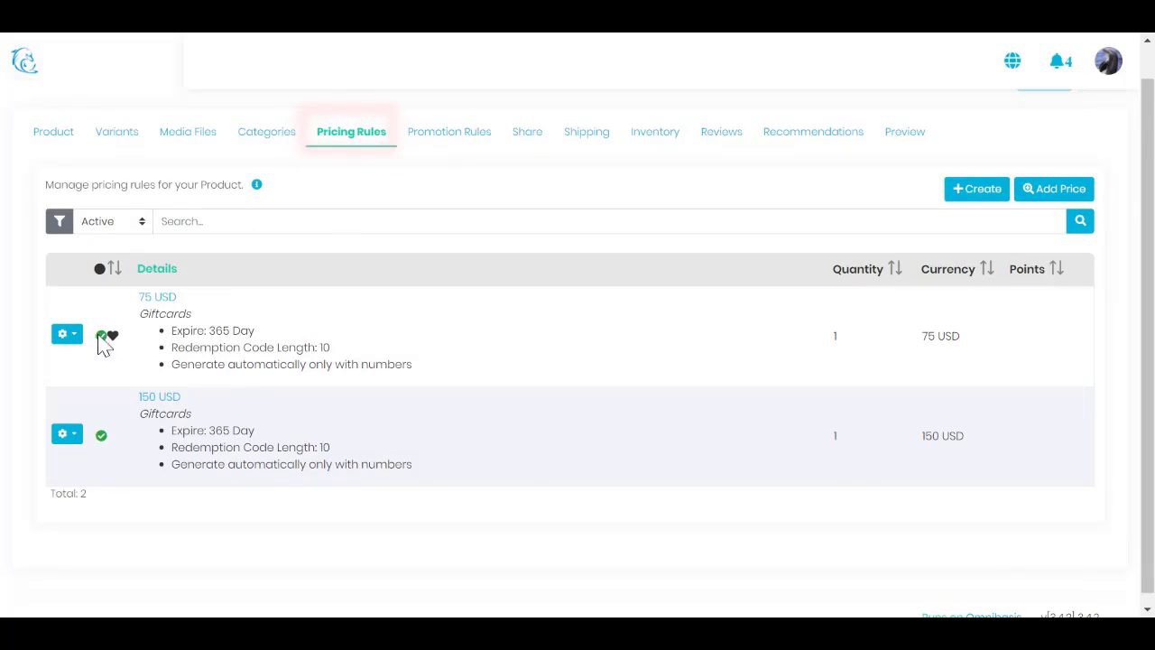
pyautogui.click(67, 336)
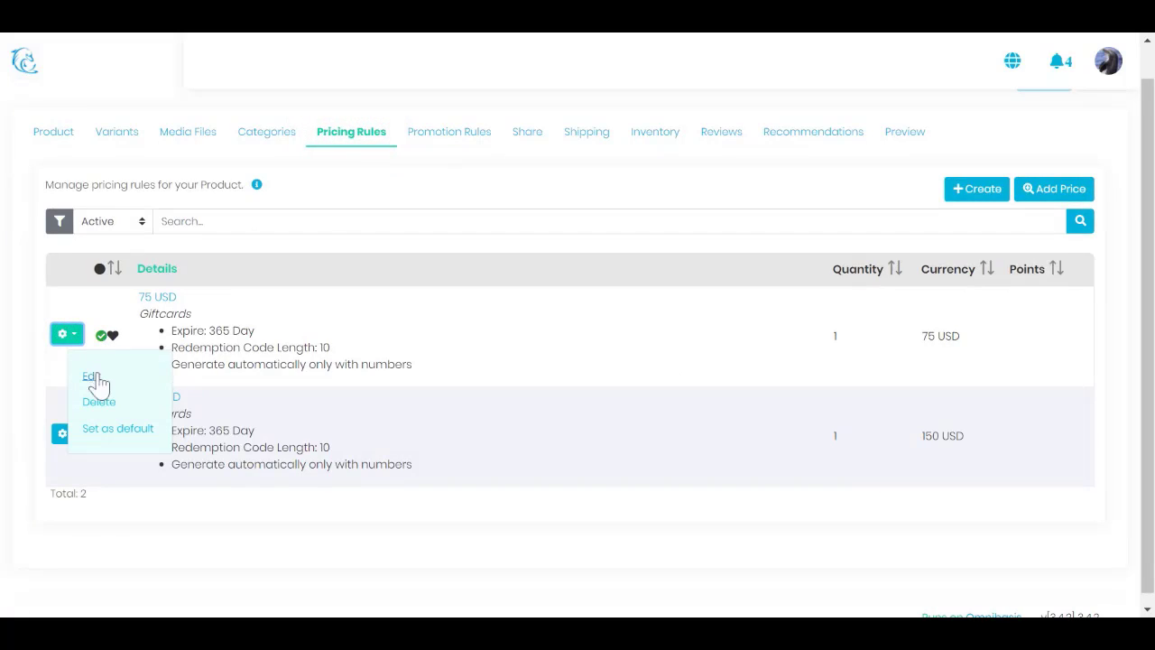
pyautogui.click(93, 379)
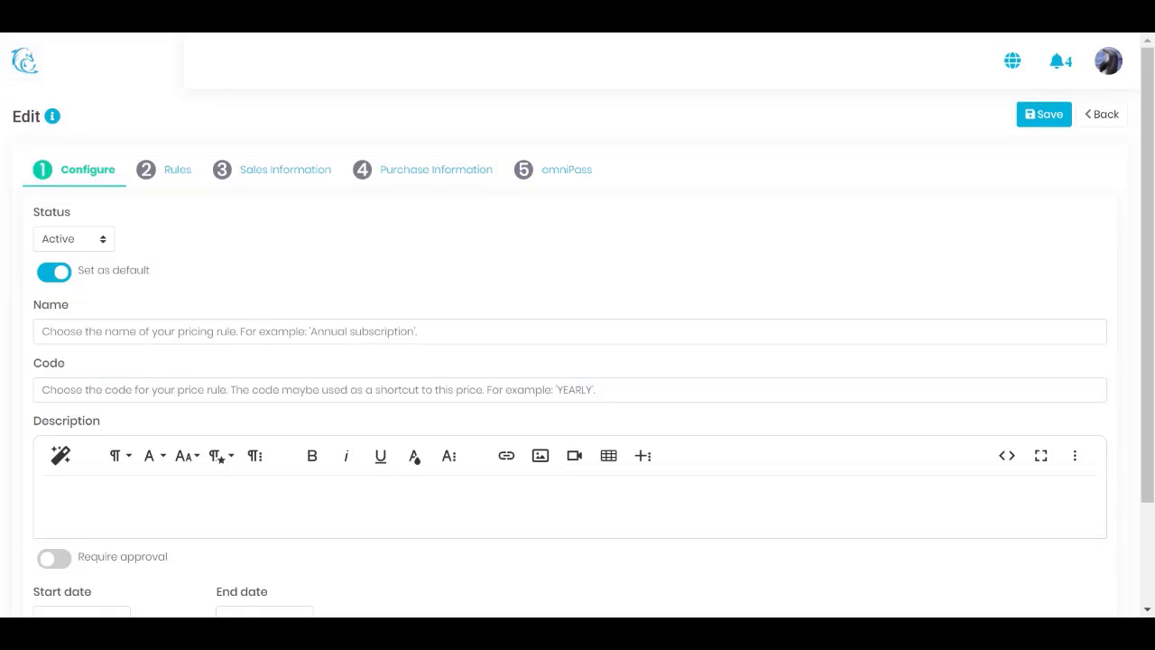
# Step: Examine the rule's omniPass wallet pass and field assignments, closing the pass picker without choosing another design
pyautogui.click(562, 178)
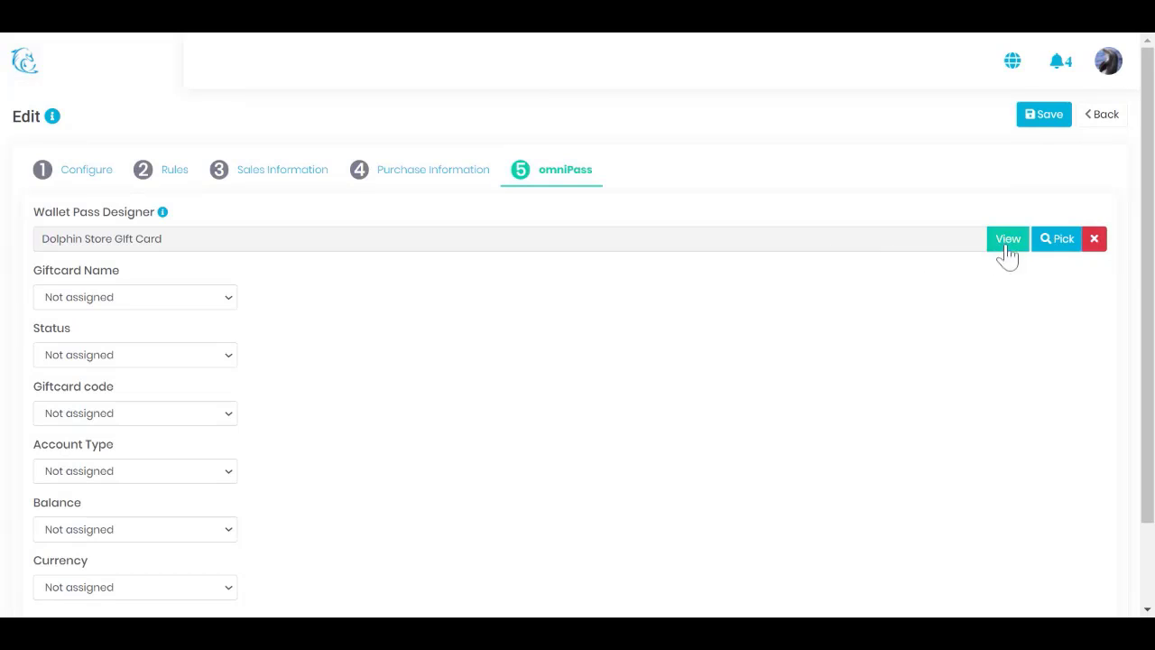
pyautogui.click(1056, 246)
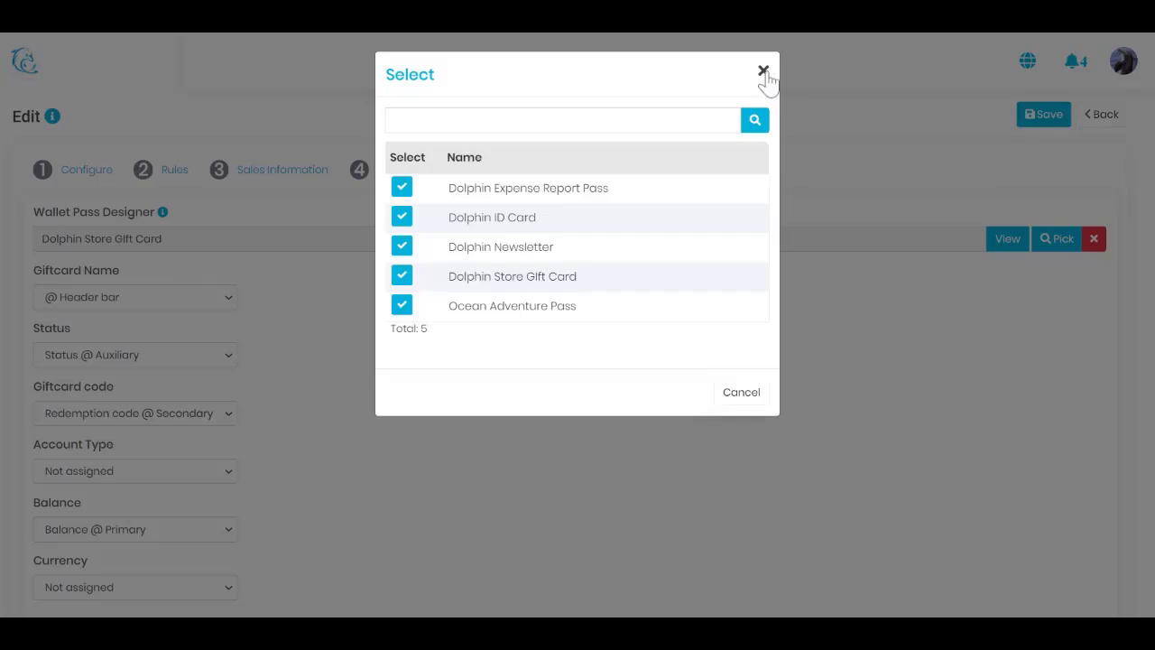
pyautogui.click(763, 74)
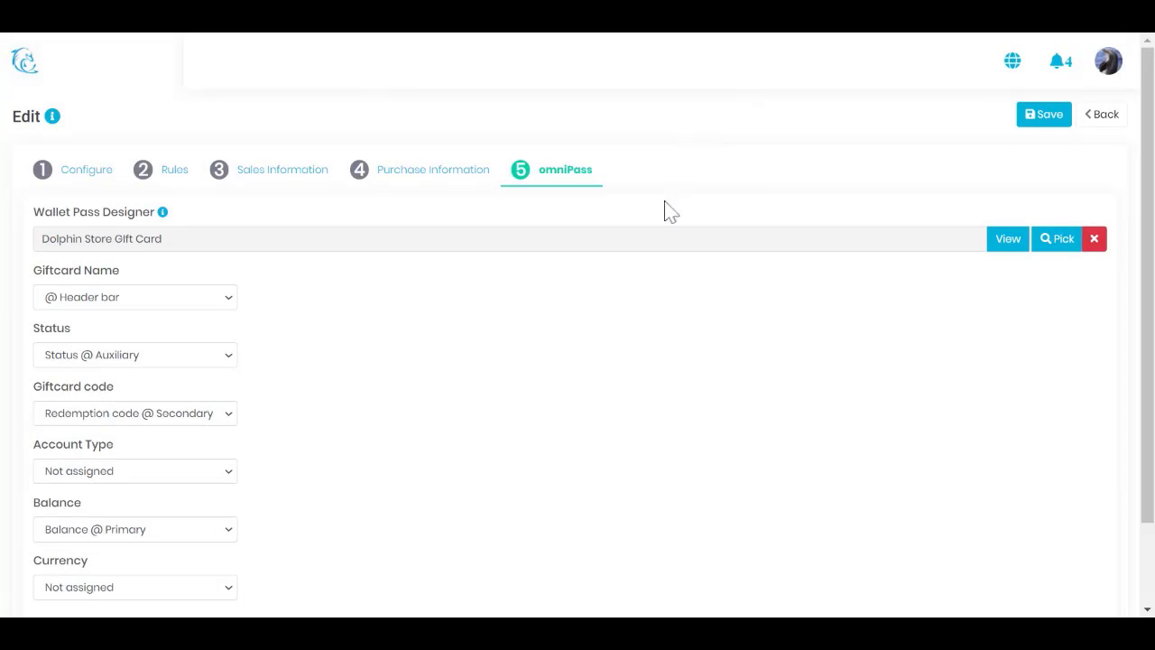
pyautogui.scroll(-1, 738, 370)
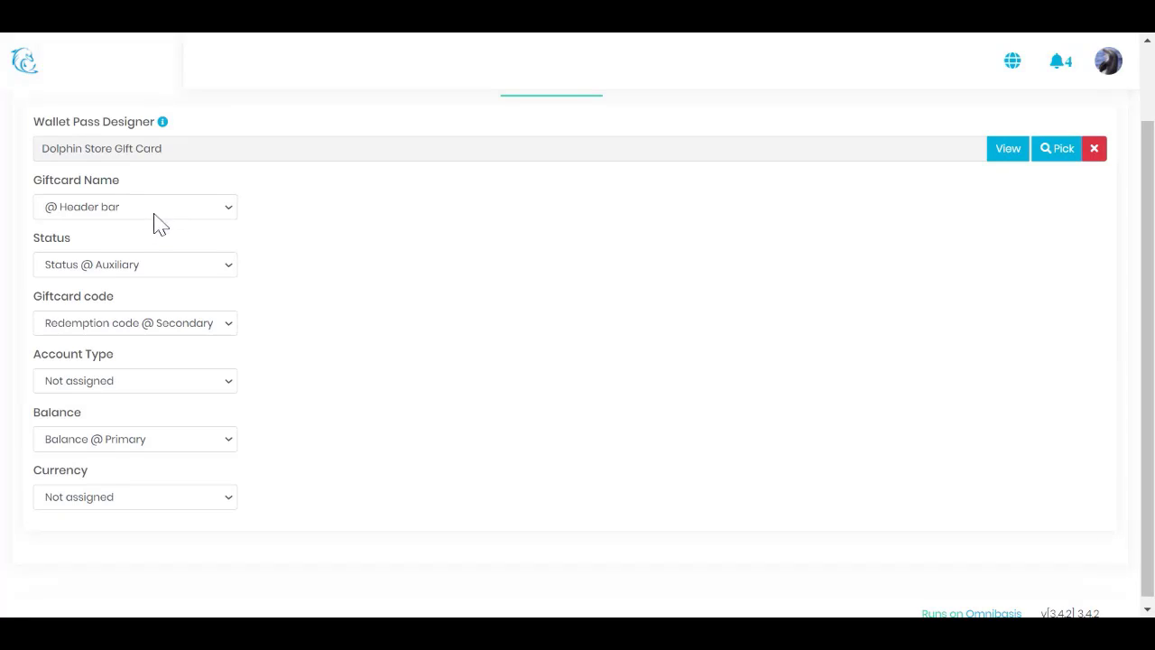
pyautogui.click(162, 447)
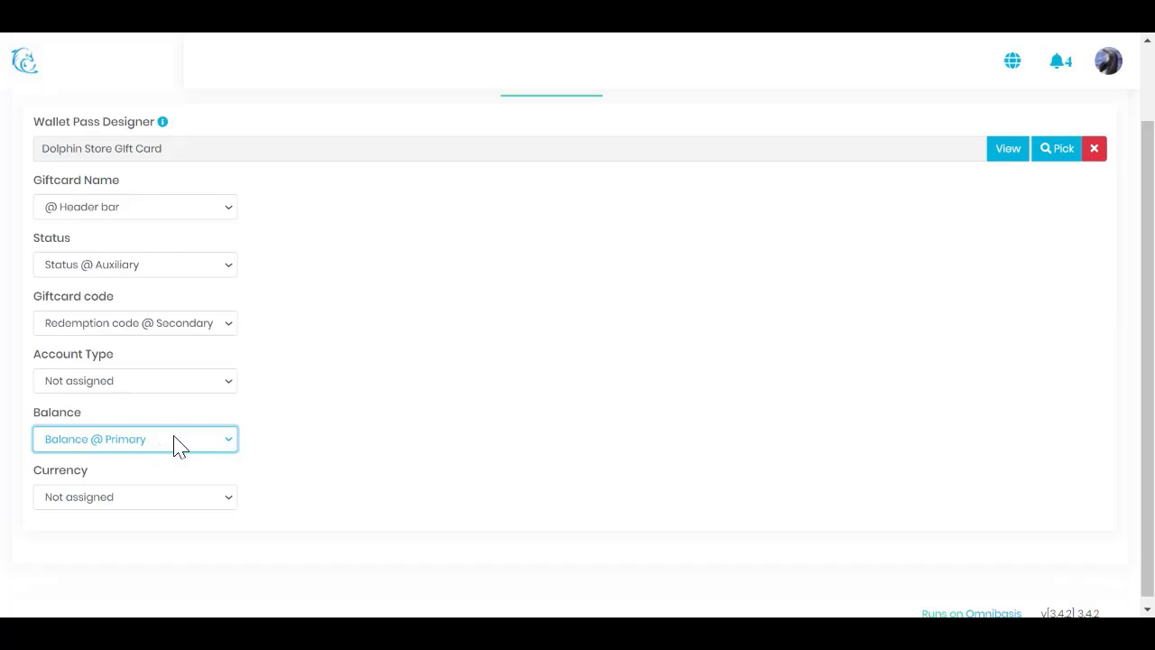
pyautogui.scroll(1, 503, 417)
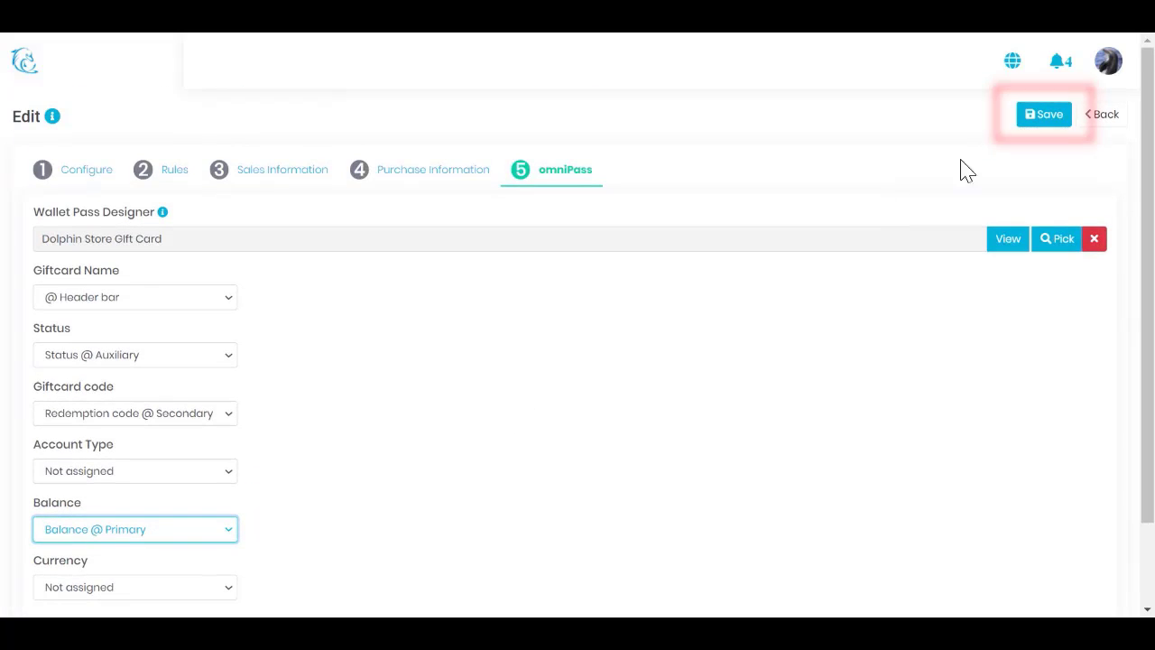
# Step: Leave the pricing rule, assign the gift card product to the Apparel category, and save the product
pyautogui.click(1094, 115)
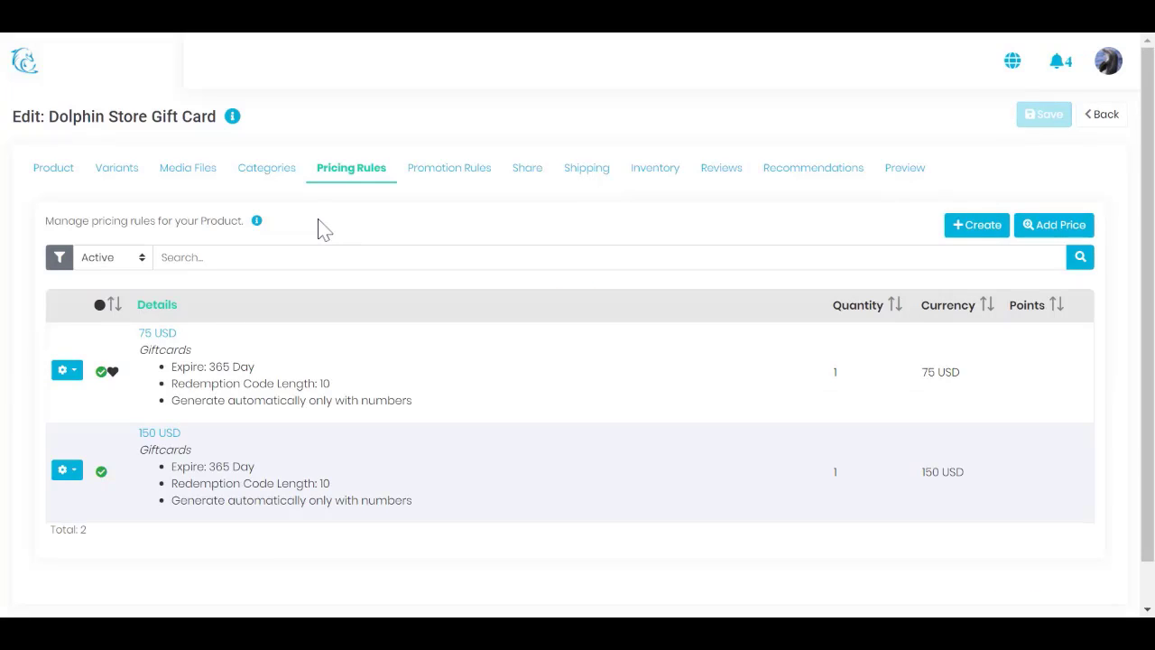
pyautogui.click(249, 175)
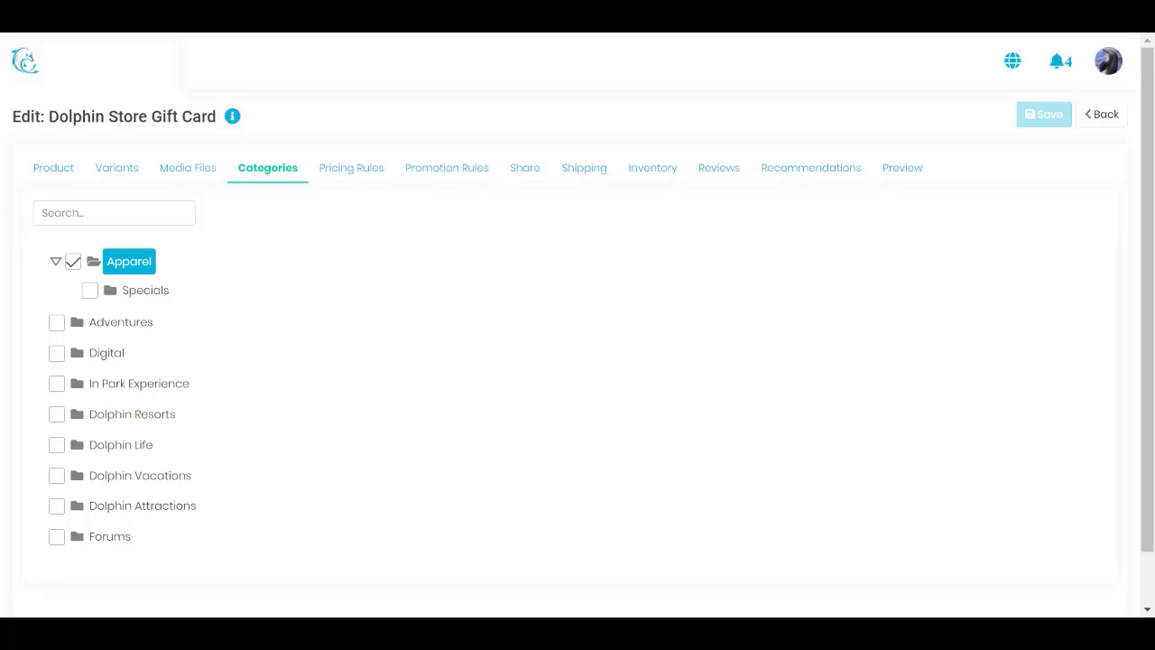
pyautogui.click(72, 261)
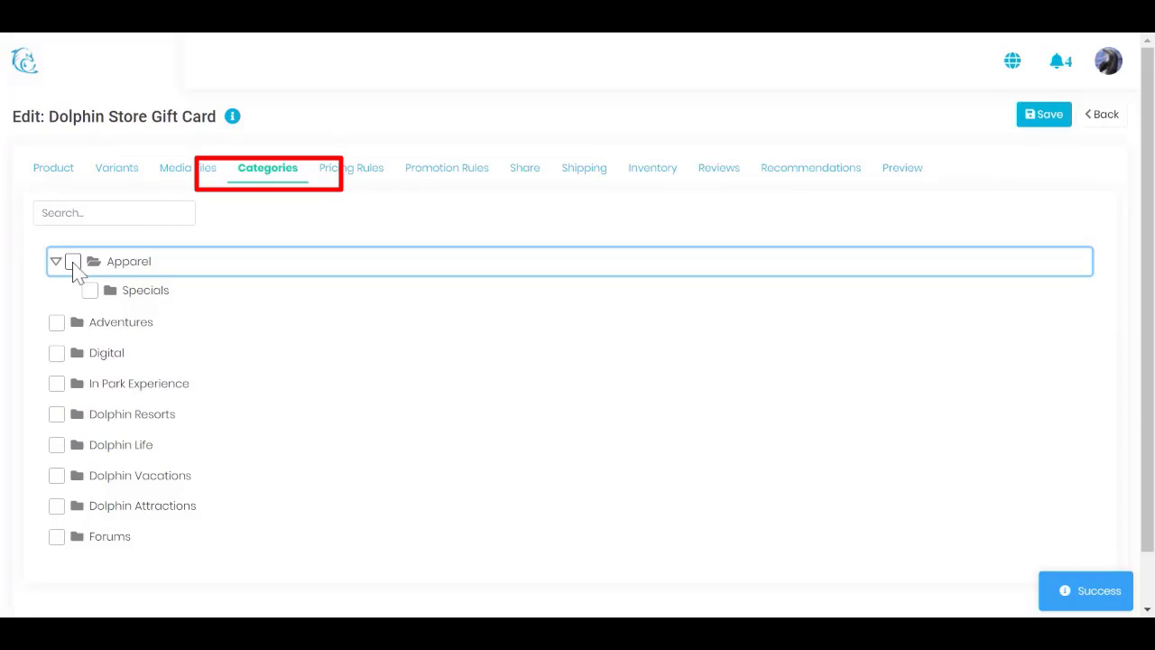
pyautogui.click(73, 261)
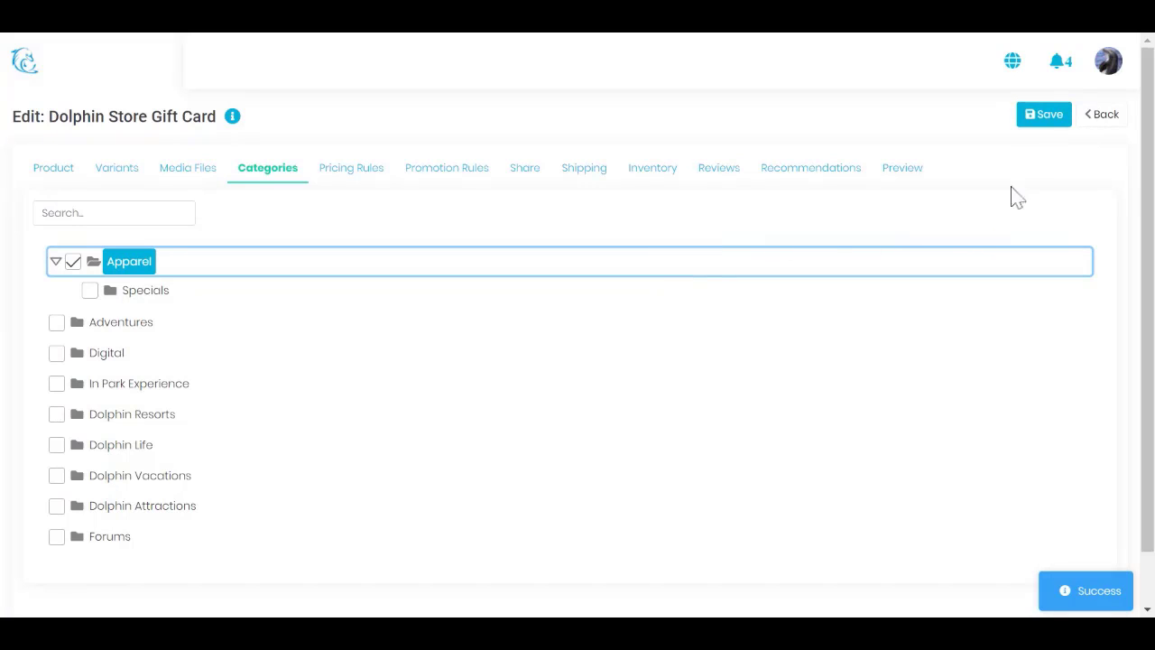
pyautogui.click(1034, 121)
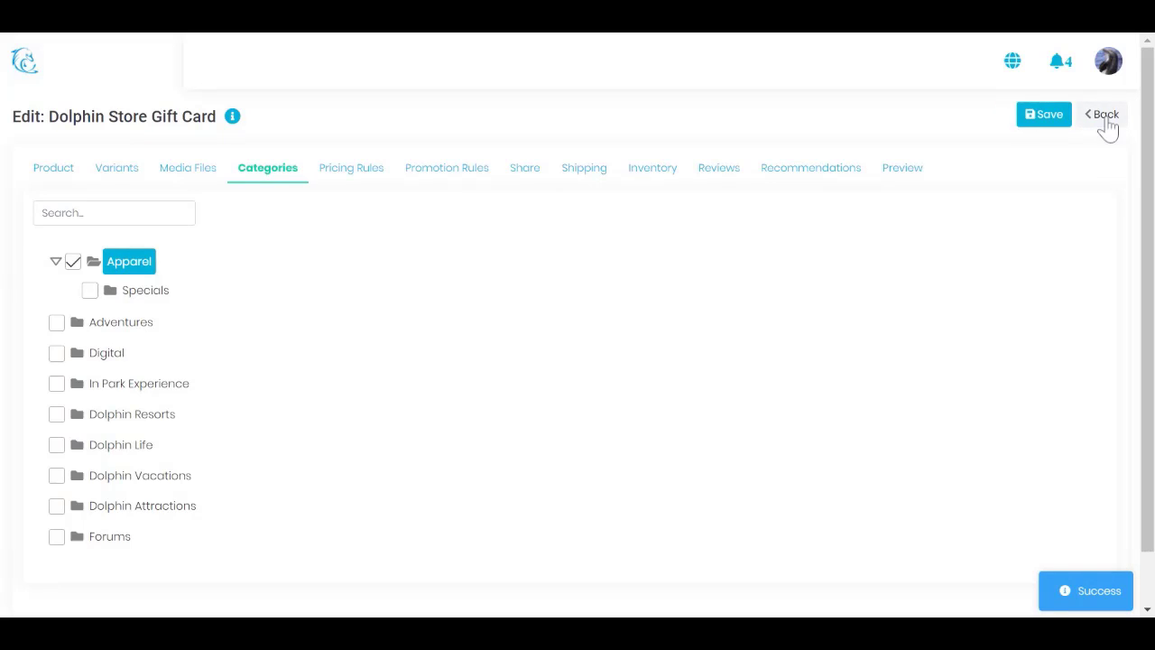
pyautogui.click(1106, 119)
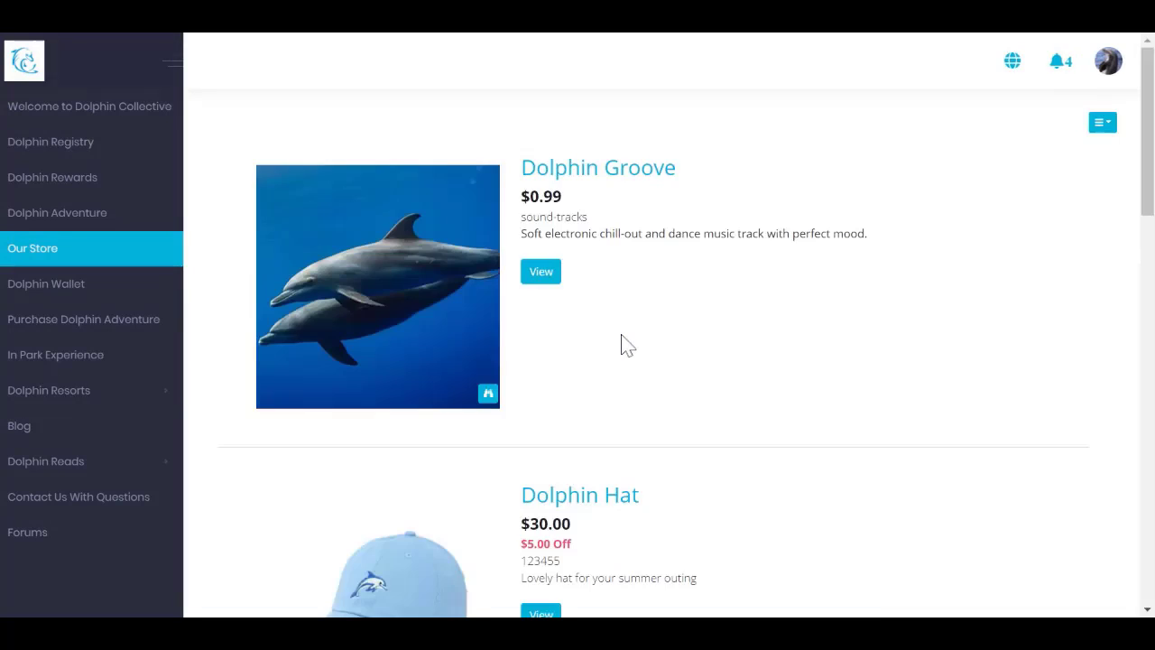
# Step: Open the Dolphin Store Gift Card in the storefront and check its selectable prices without choosing another one
pyautogui.scroll(-5, 620, 339)
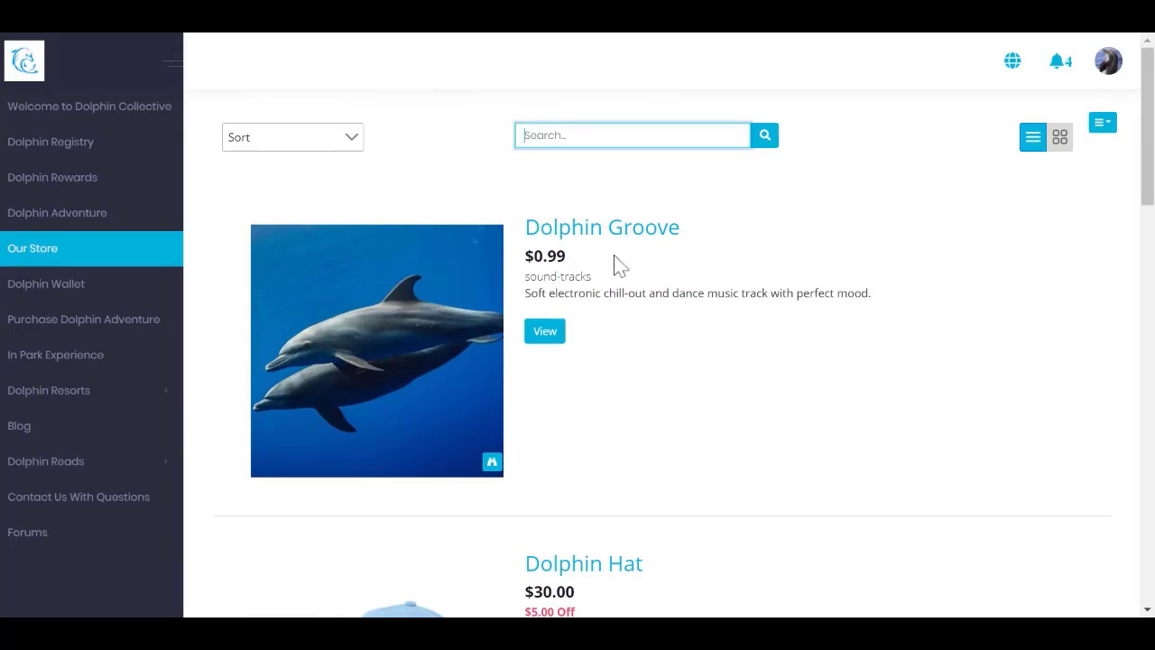
pyautogui.scroll(-5, 629, 286)
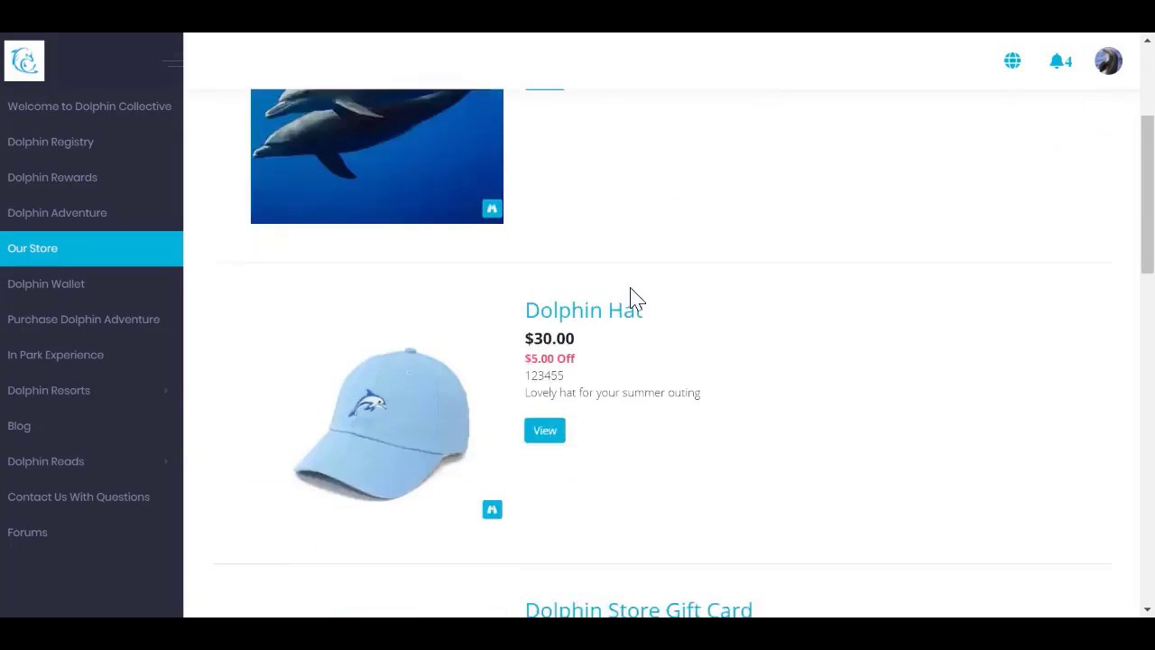
pyautogui.scroll(-2, 634, 311)
pyautogui.click(632, 255)
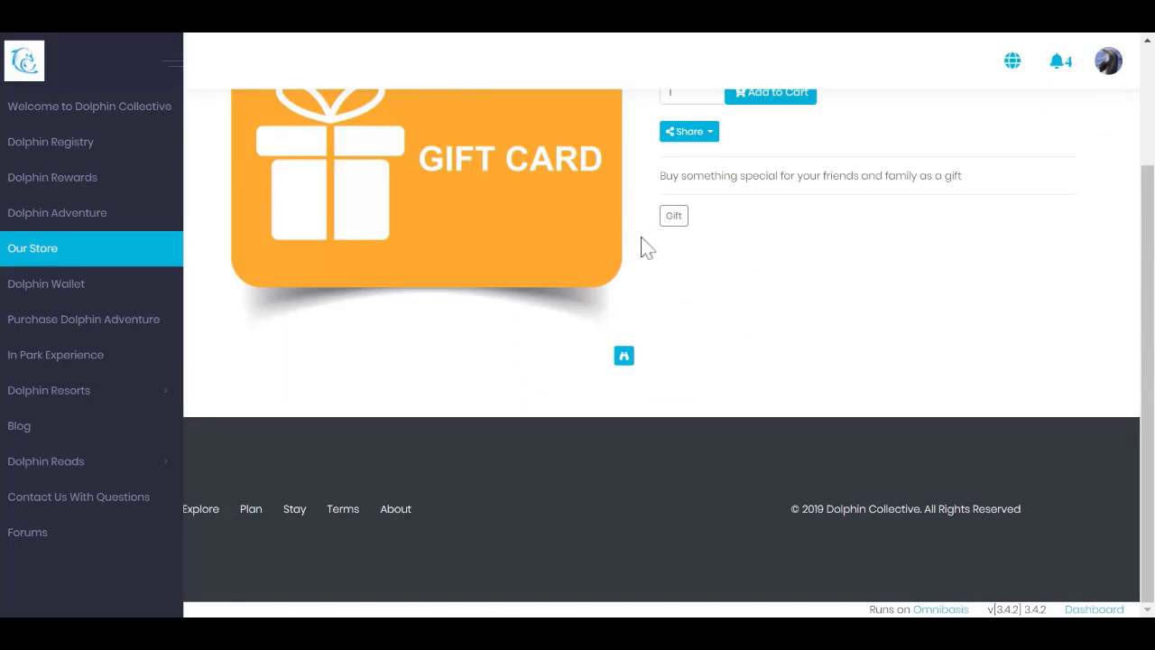
pyautogui.scroll(2, 776, 293)
pyautogui.scroll(1, 776, 293)
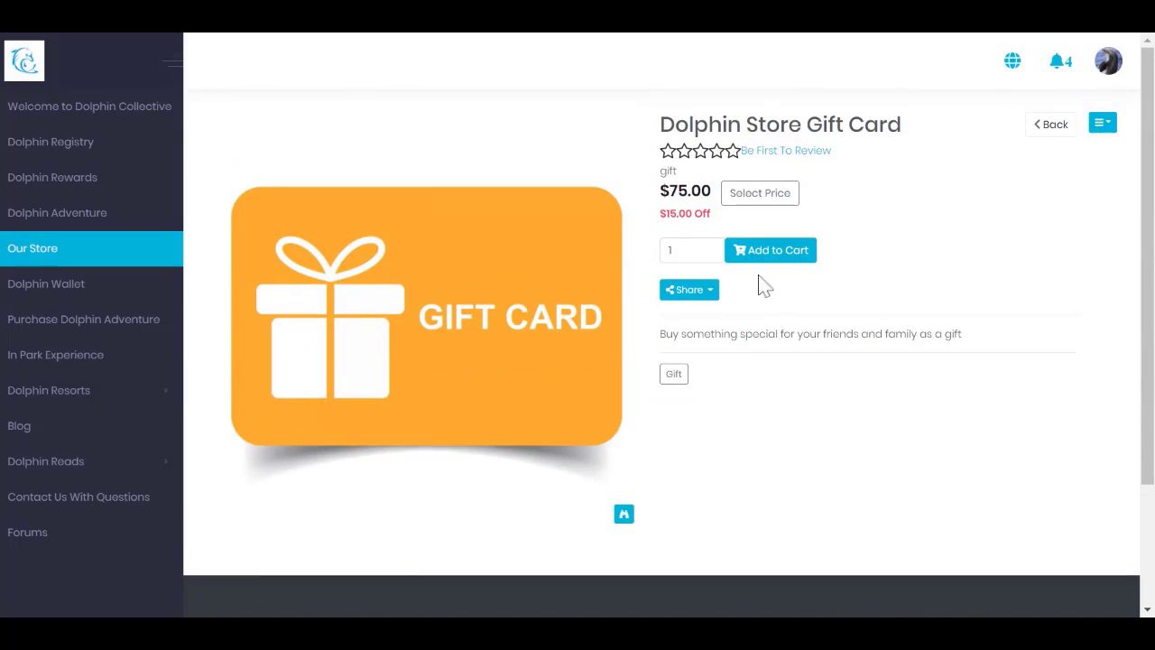
pyautogui.click(749, 206)
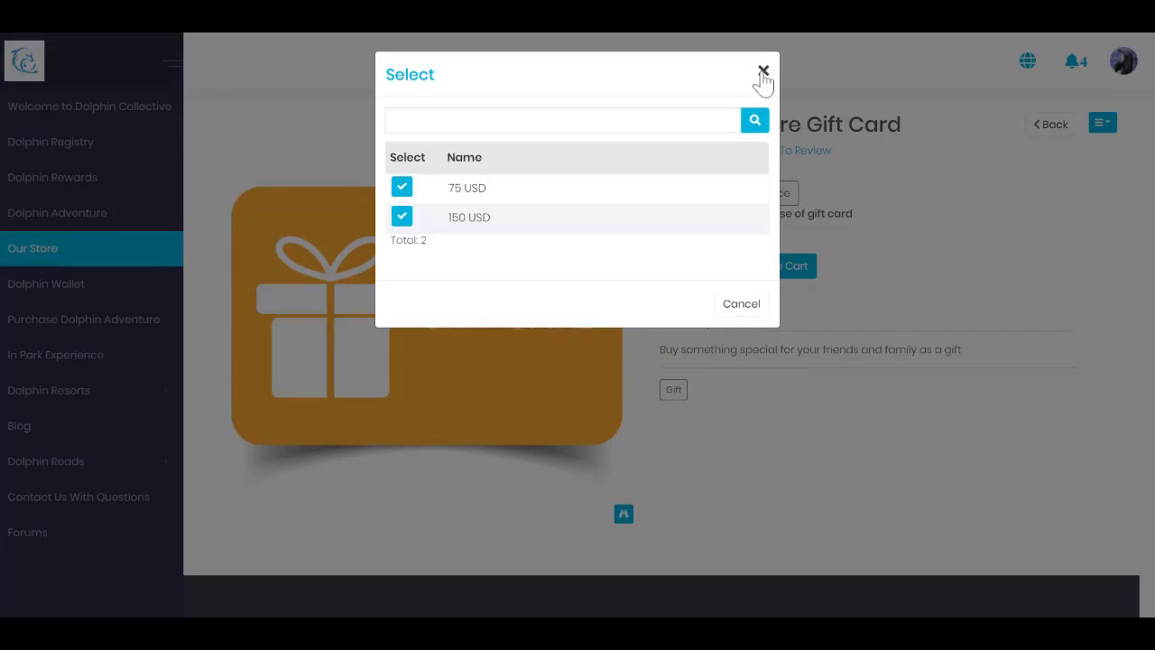
pyautogui.click(761, 74)
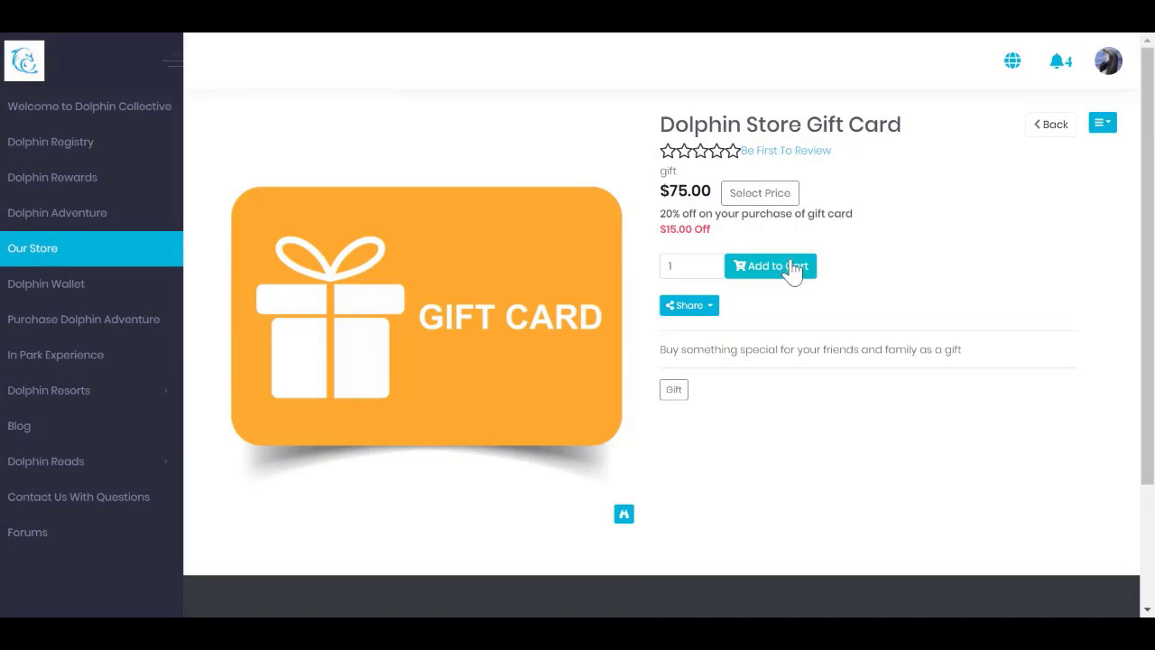
# Step: Add one 75 USD gift card to the cart and proceed through checkout with the saved billing address
pyautogui.click(792, 268)
pyautogui.click(713, 265)
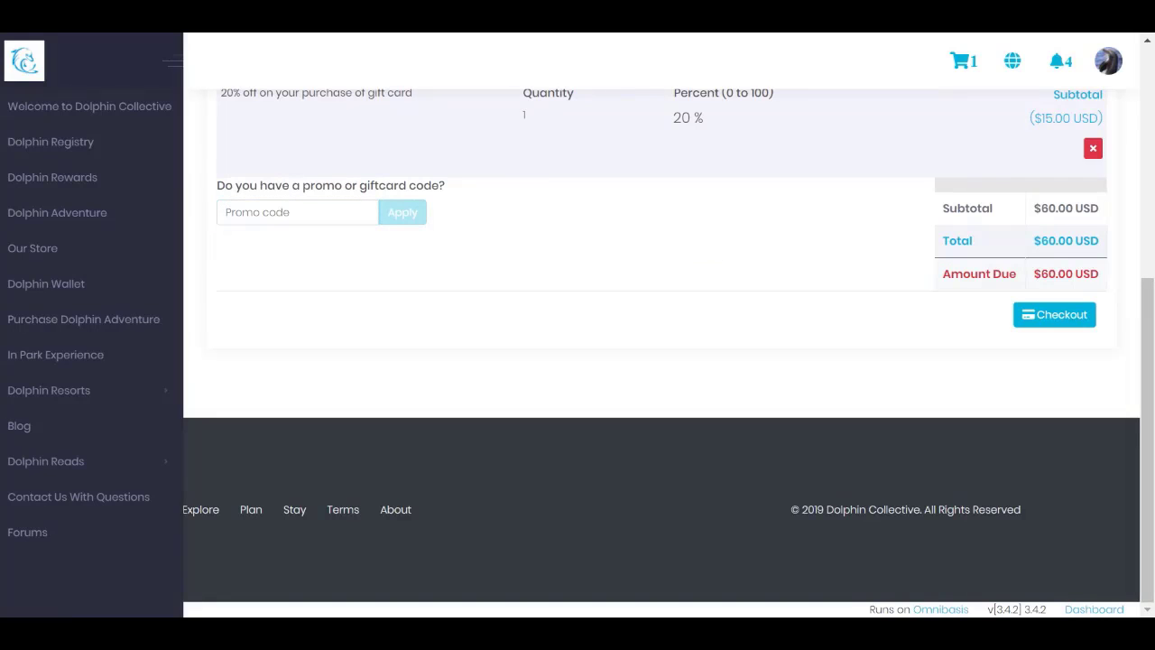
pyautogui.scroll(3, 660, 313)
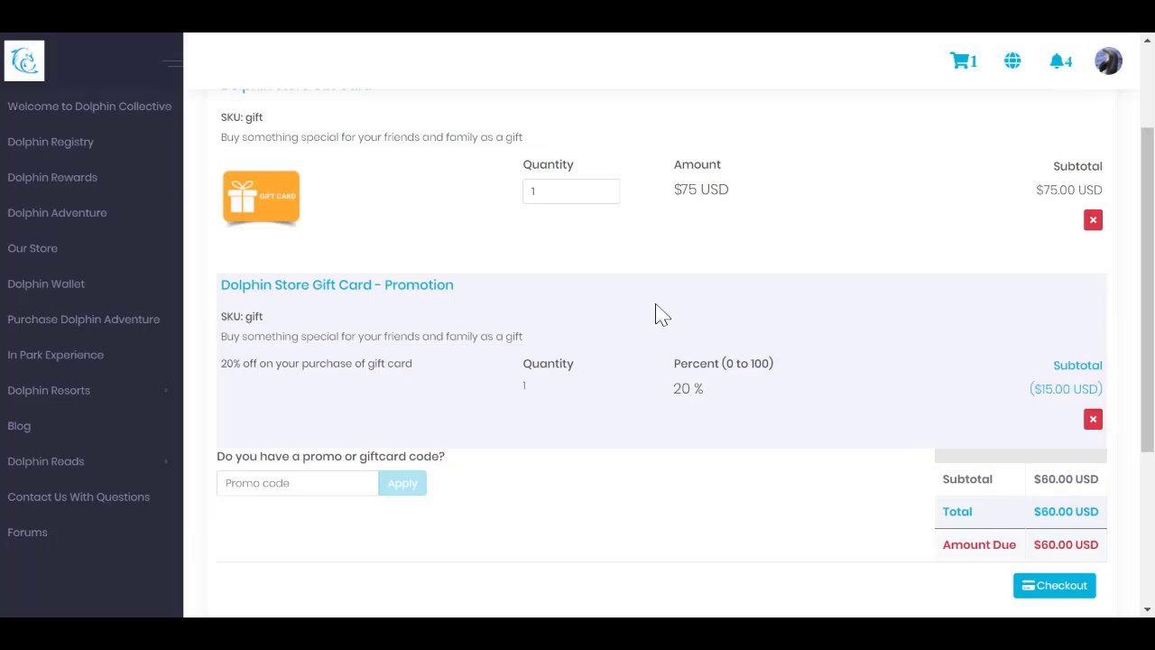
pyautogui.click(1040, 586)
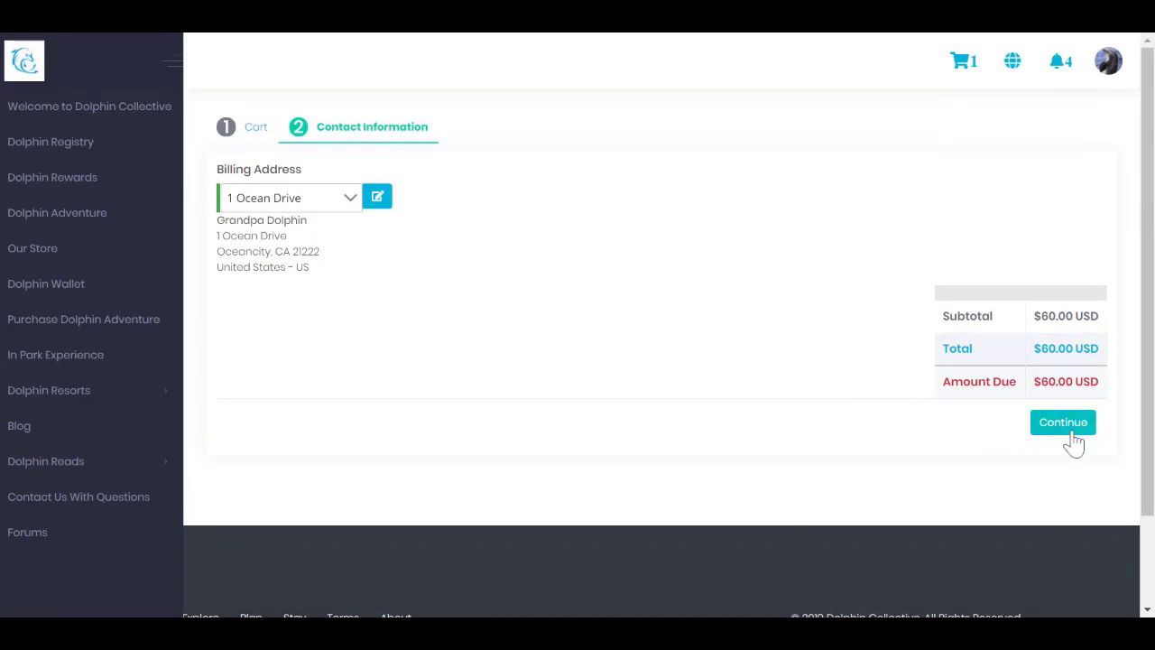
pyautogui.click(1064, 424)
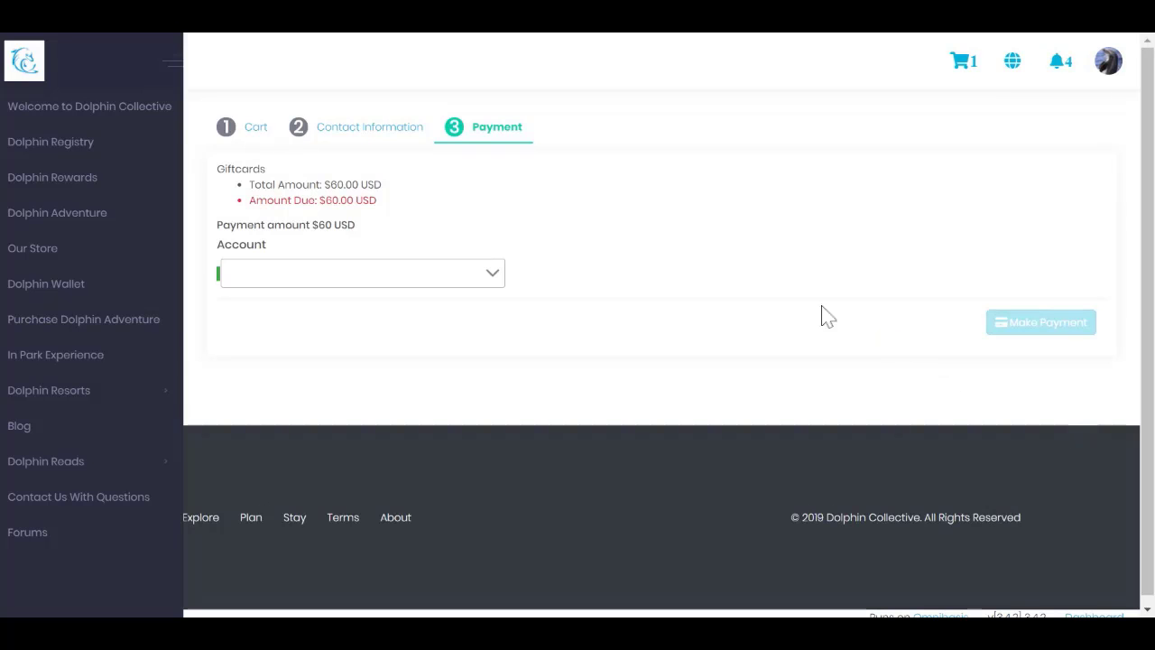
# Step: Pay for the gift card with the saved Dolphin Collective Card and confirm the payment
pyautogui.click(492, 275)
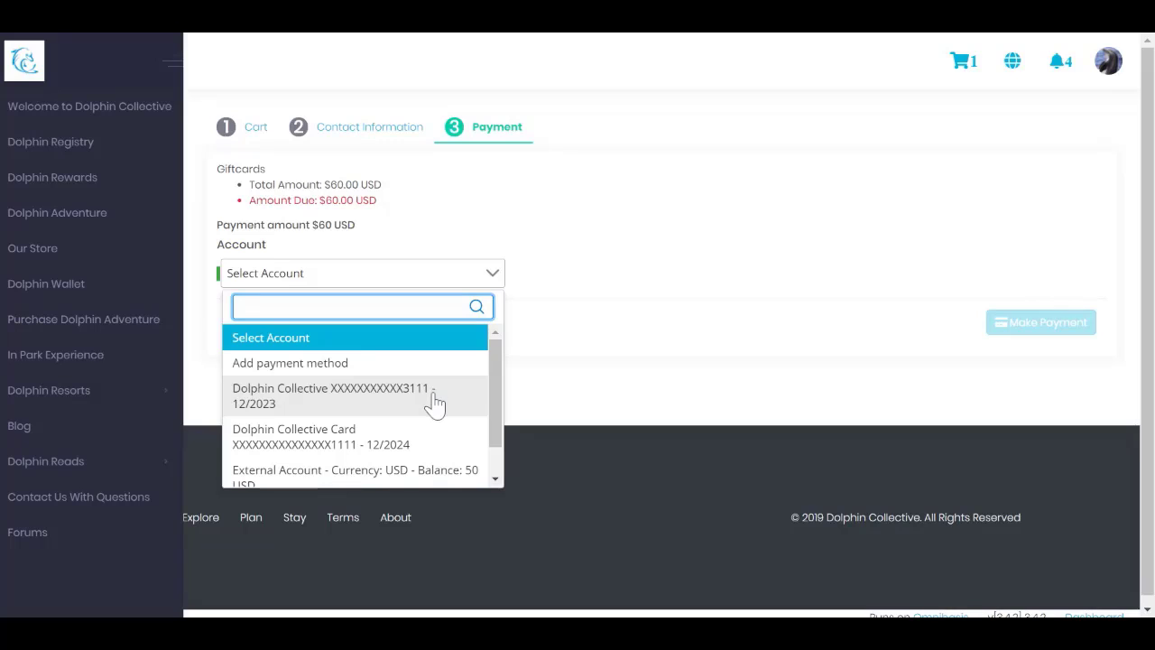
pyautogui.scroll(-1, 434, 404)
pyautogui.scroll(-1, 434, 404)
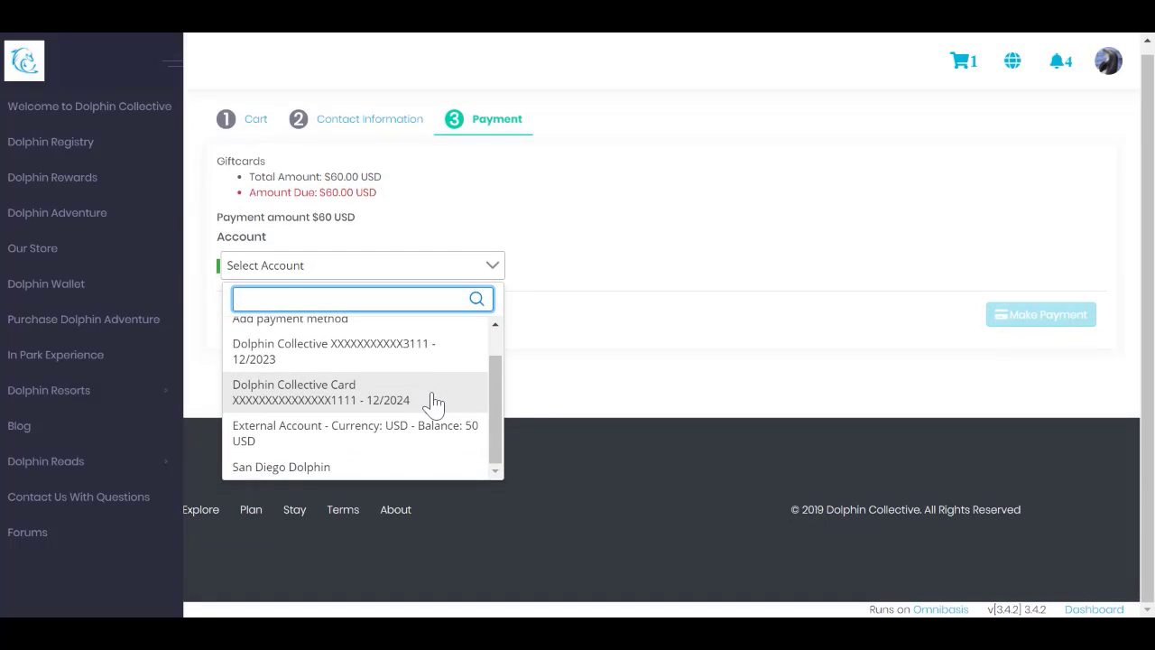
pyautogui.click(434, 397)
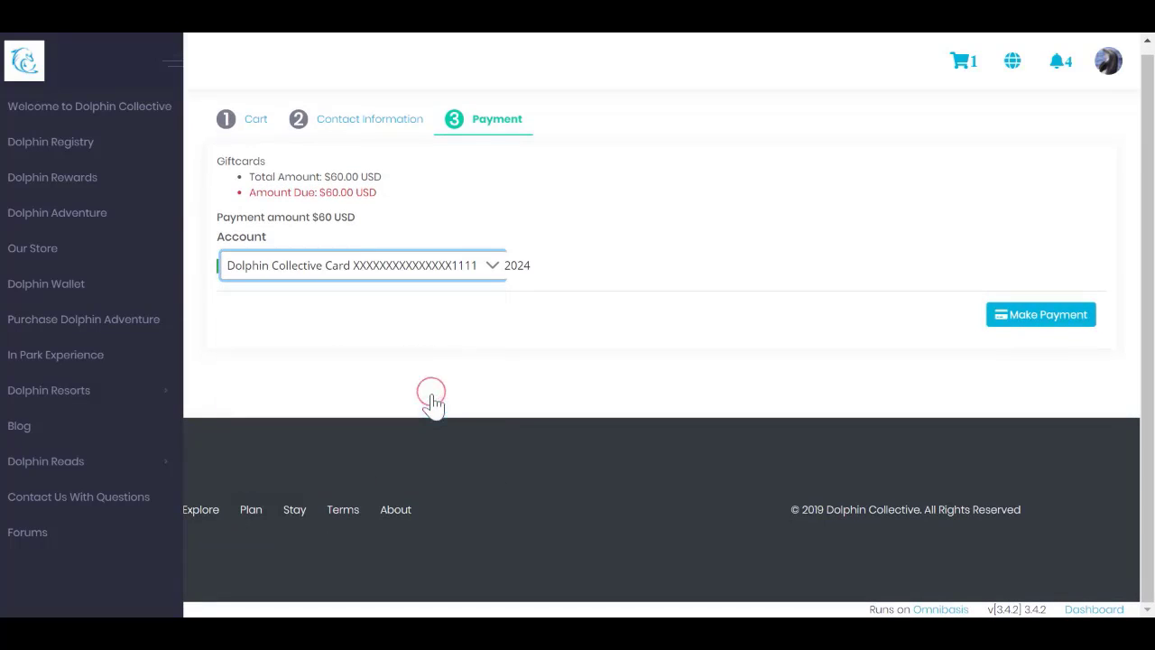
pyautogui.click(1055, 315)
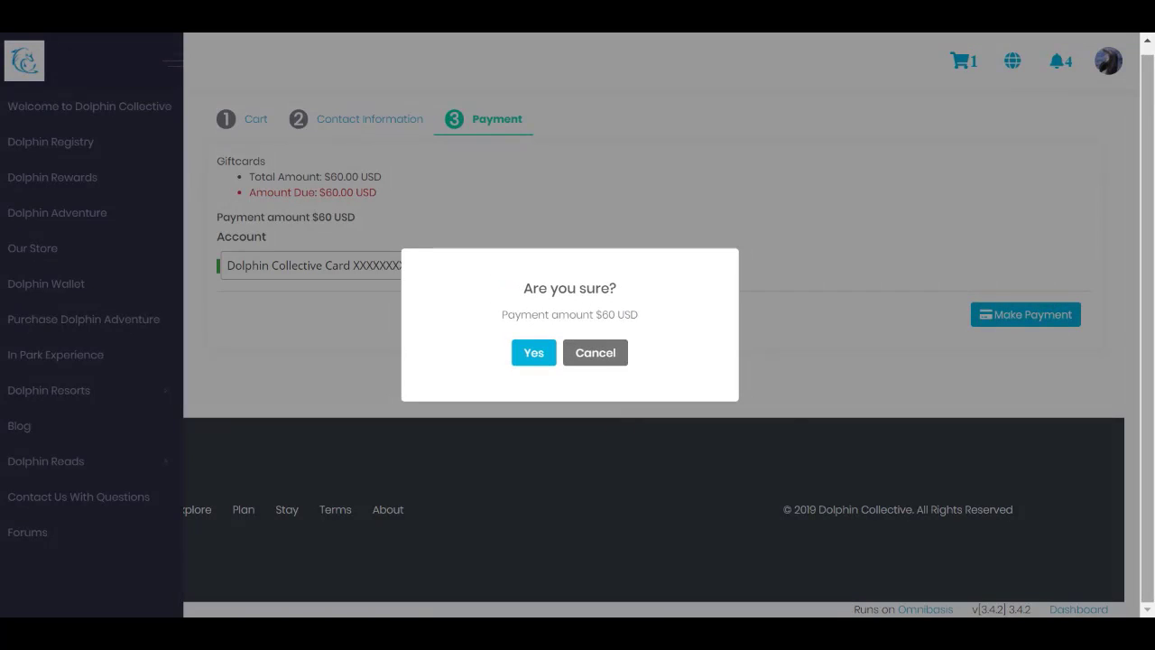
pyautogui.click(532, 356)
# Step: Open the account's wallet gift cards from the dashboard and refresh the list
pyautogui.click(1107, 61)
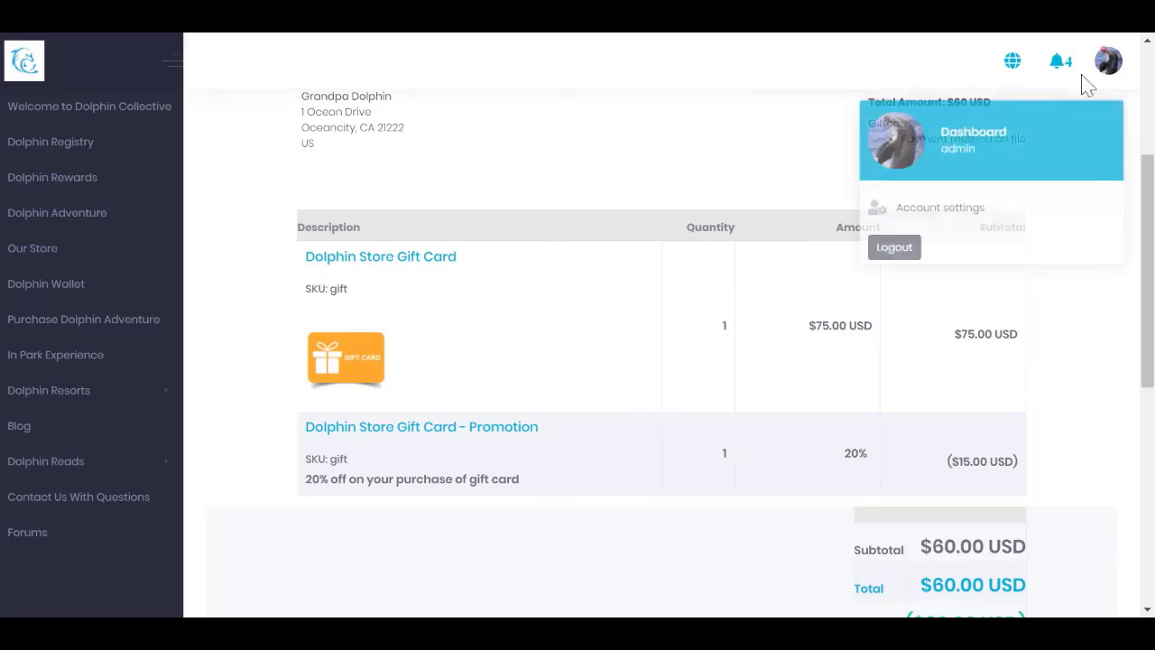
pyautogui.click(993, 134)
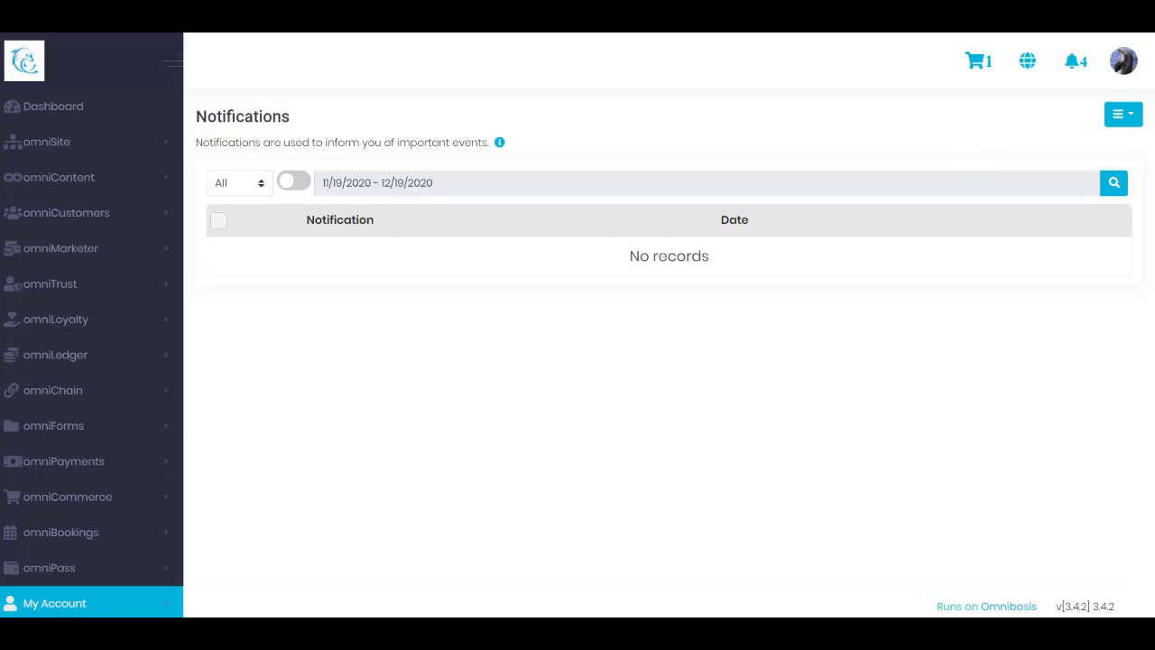
pyautogui.scroll(-8, 14, 357)
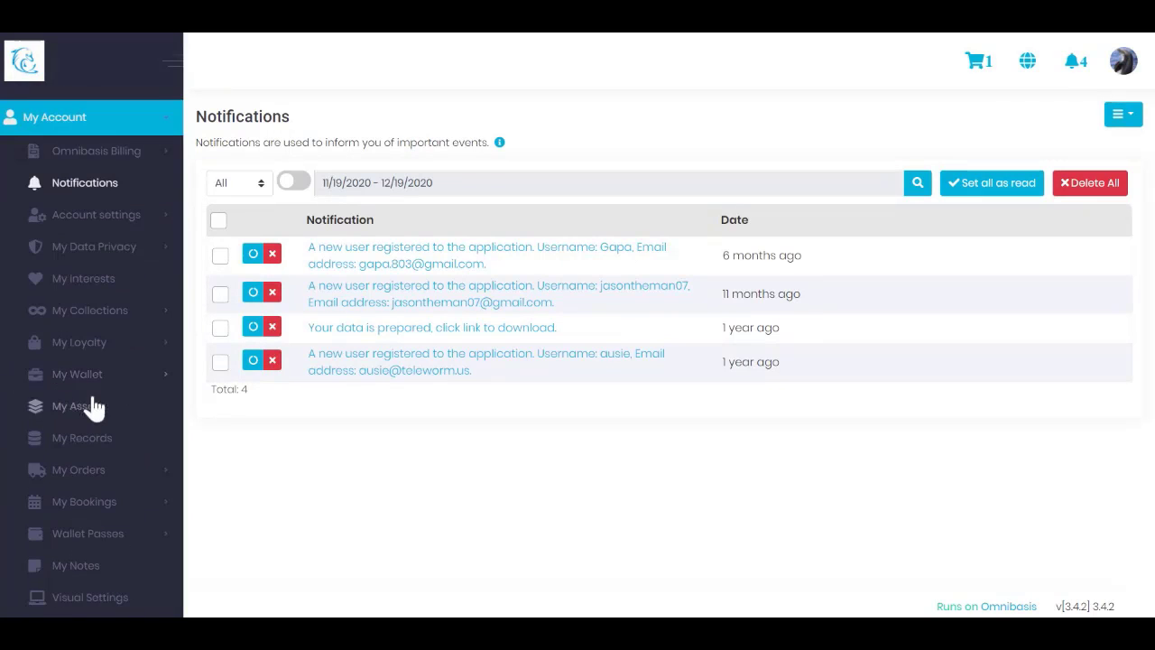
pyautogui.click(103, 377)
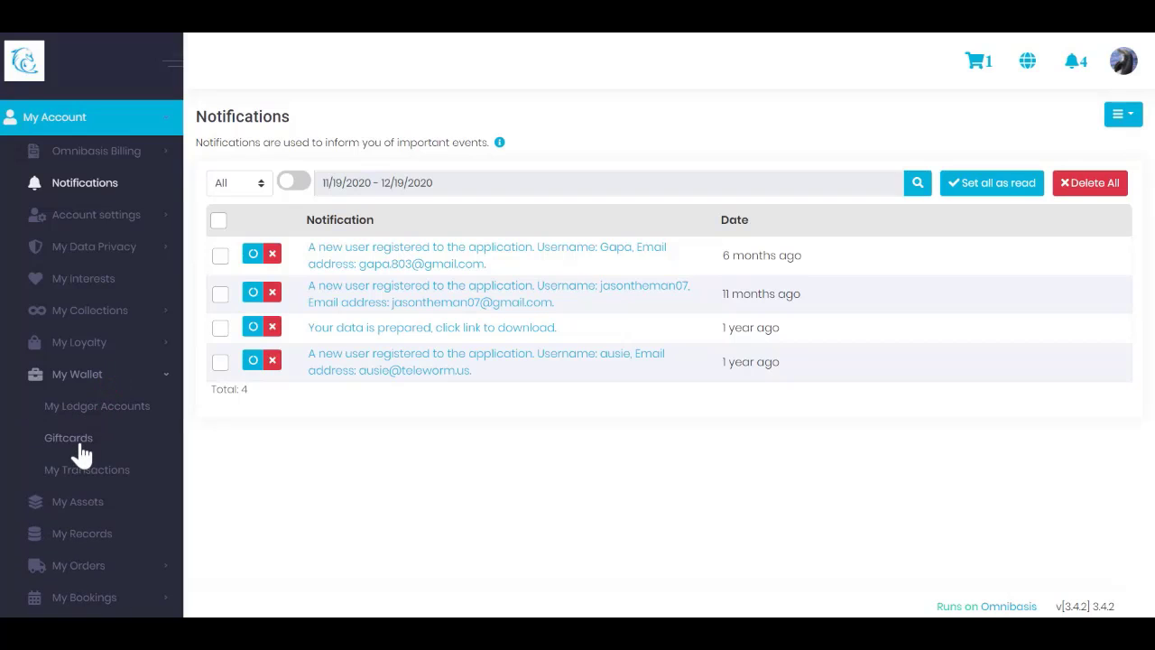
pyautogui.click(81, 444)
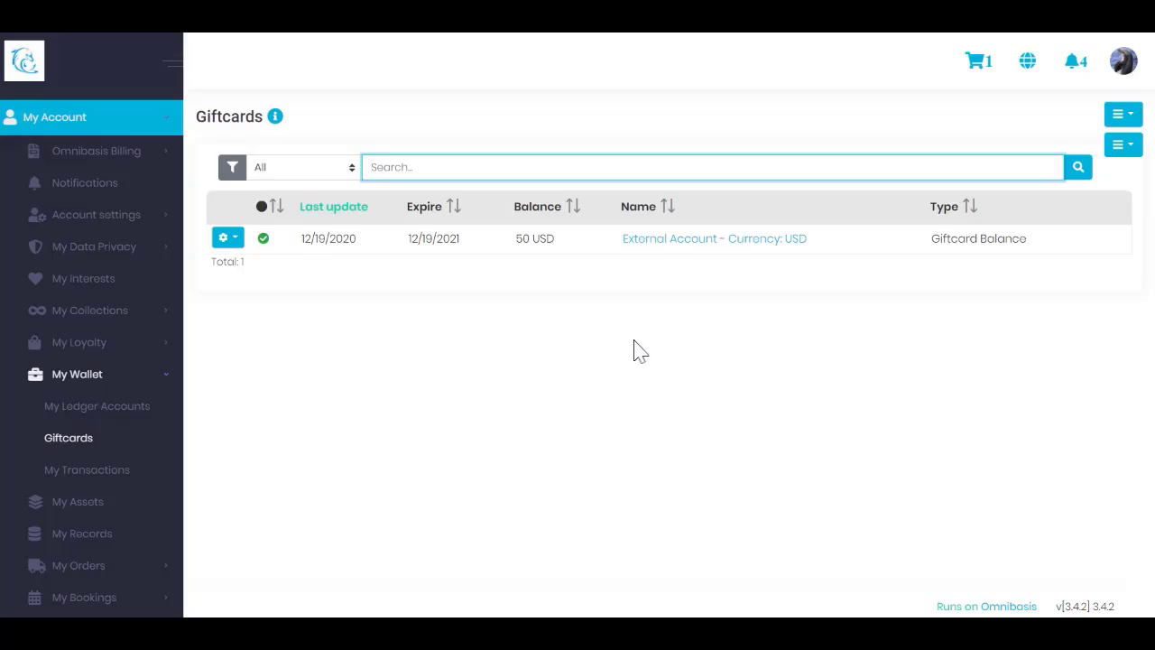
pyautogui.click(1078, 168)
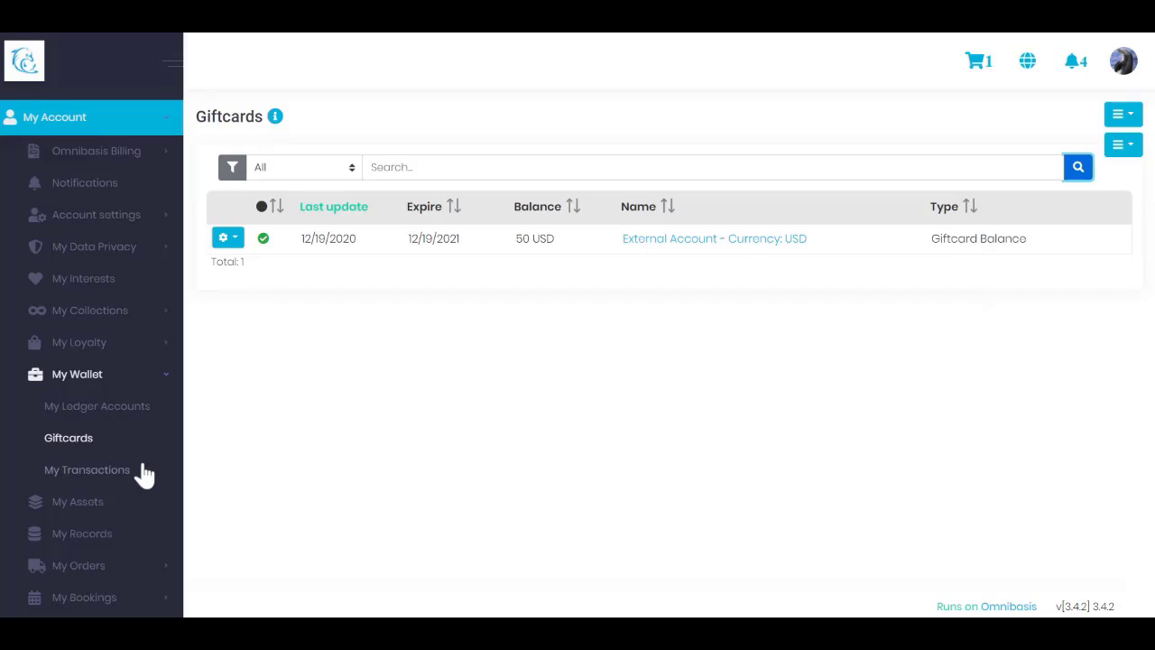
# Step: Return to the storefront and open the Dolphin Hat product page
pyautogui.click(13, 74)
pyautogui.click(64, 254)
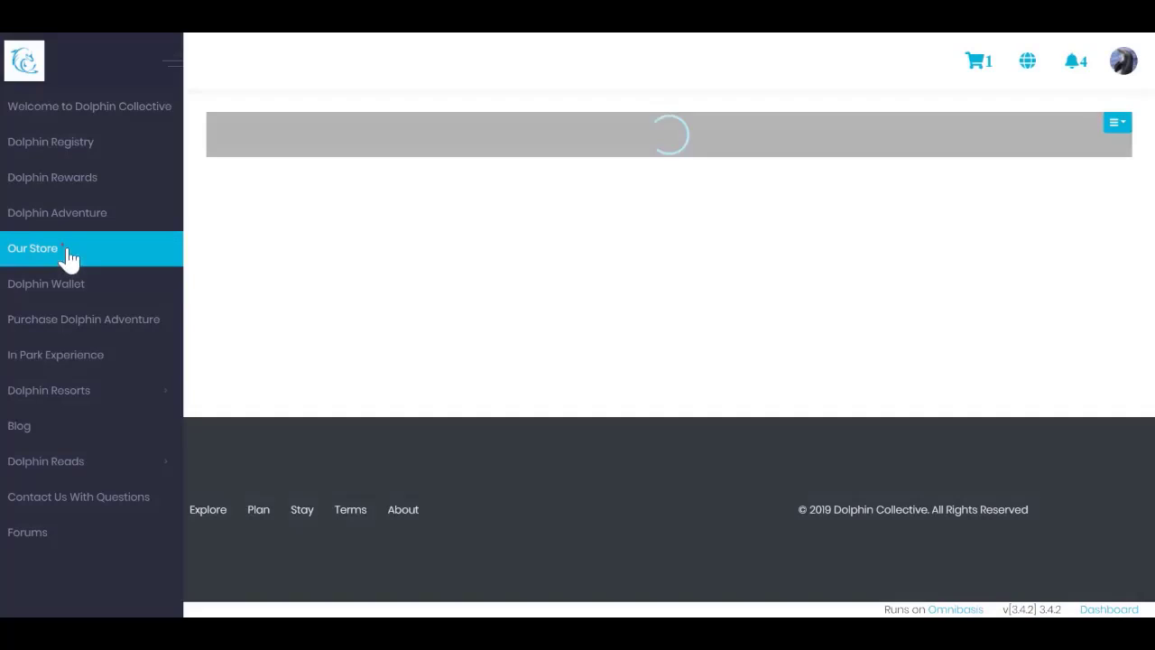
pyautogui.scroll(-2, 583, 370)
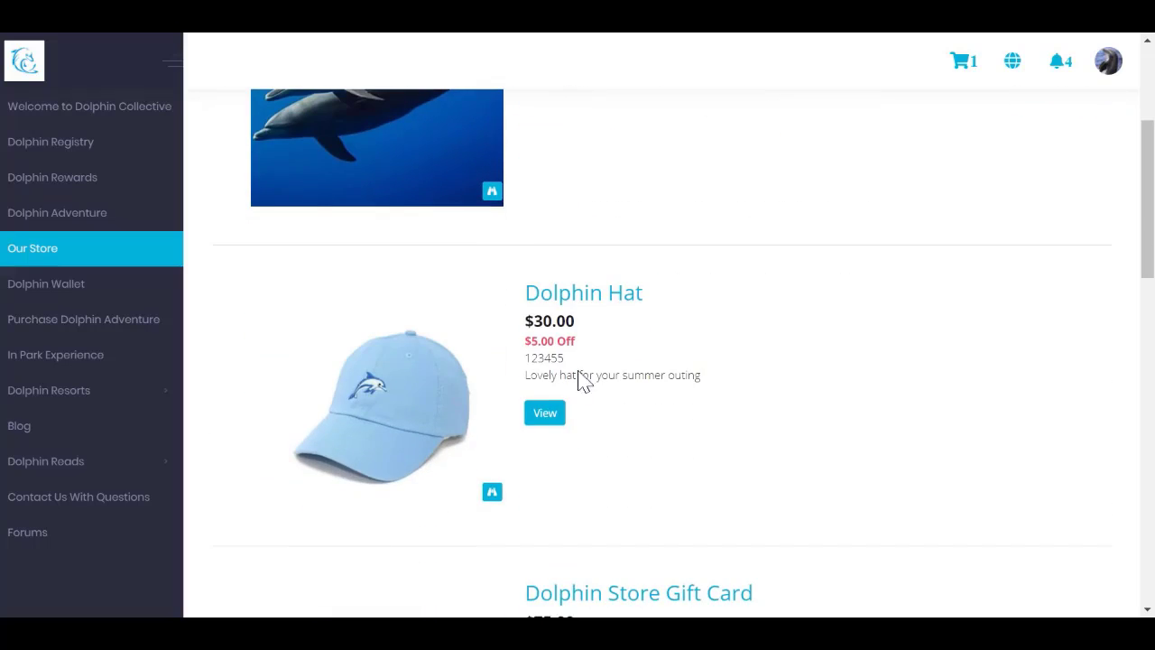
pyautogui.scroll(1, 580, 370)
pyautogui.scroll(-3, 578, 361)
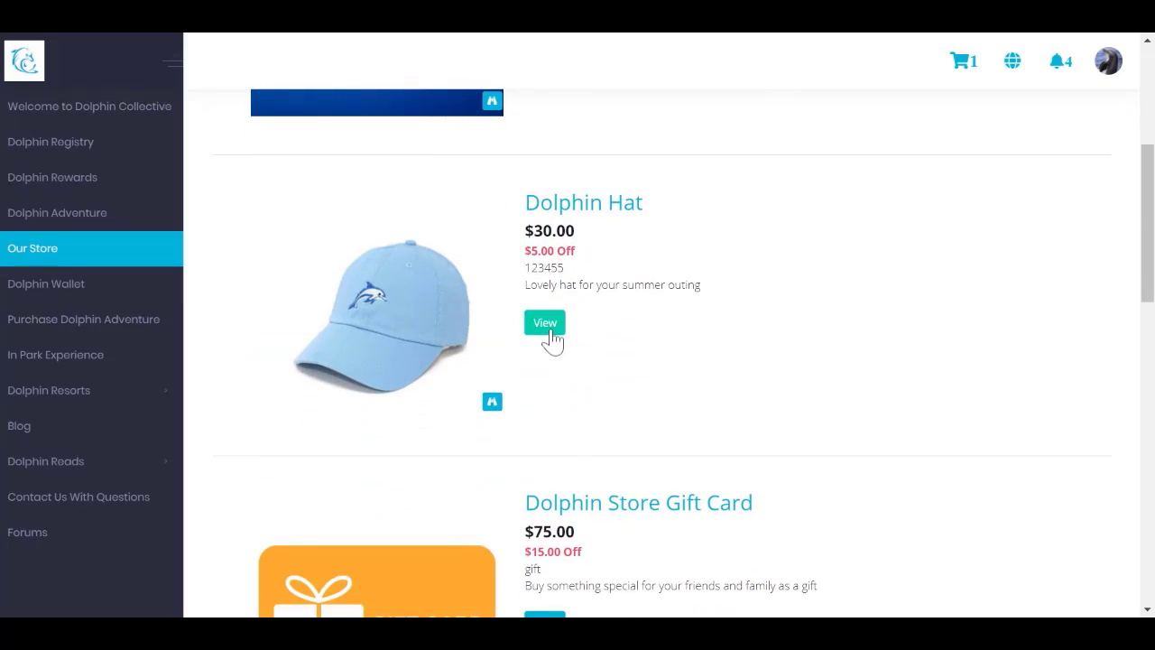
pyautogui.click(545, 325)
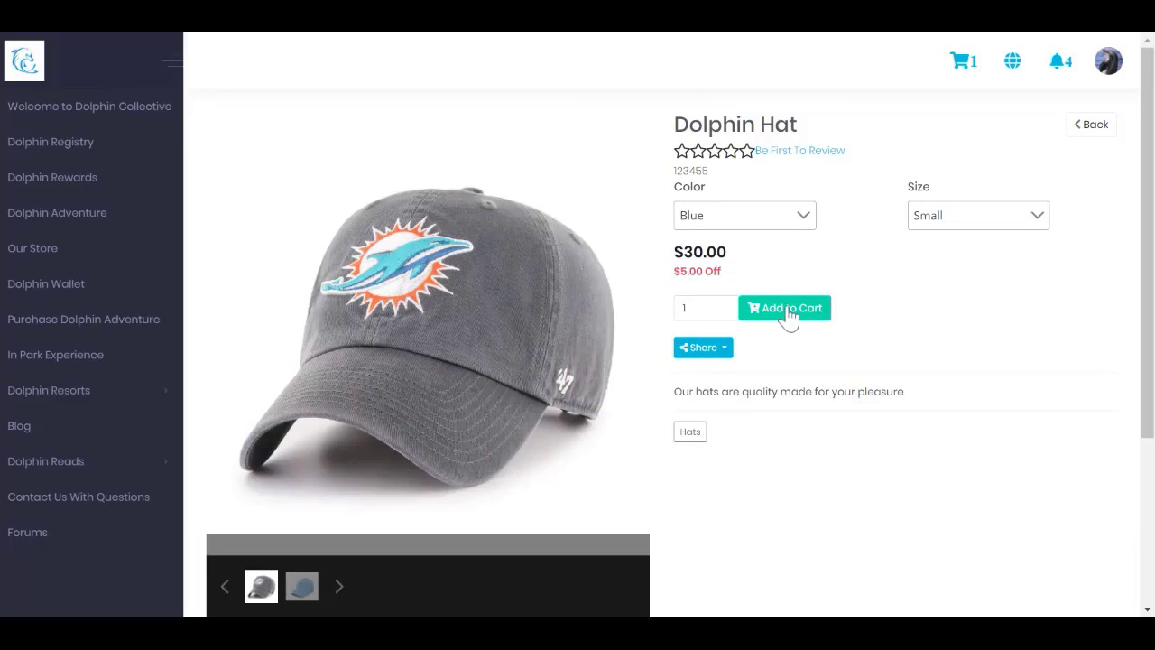
# Step: Add one Dolphin Hat in Blue, size Small, to the cart and check out
pyautogui.click(787, 310)
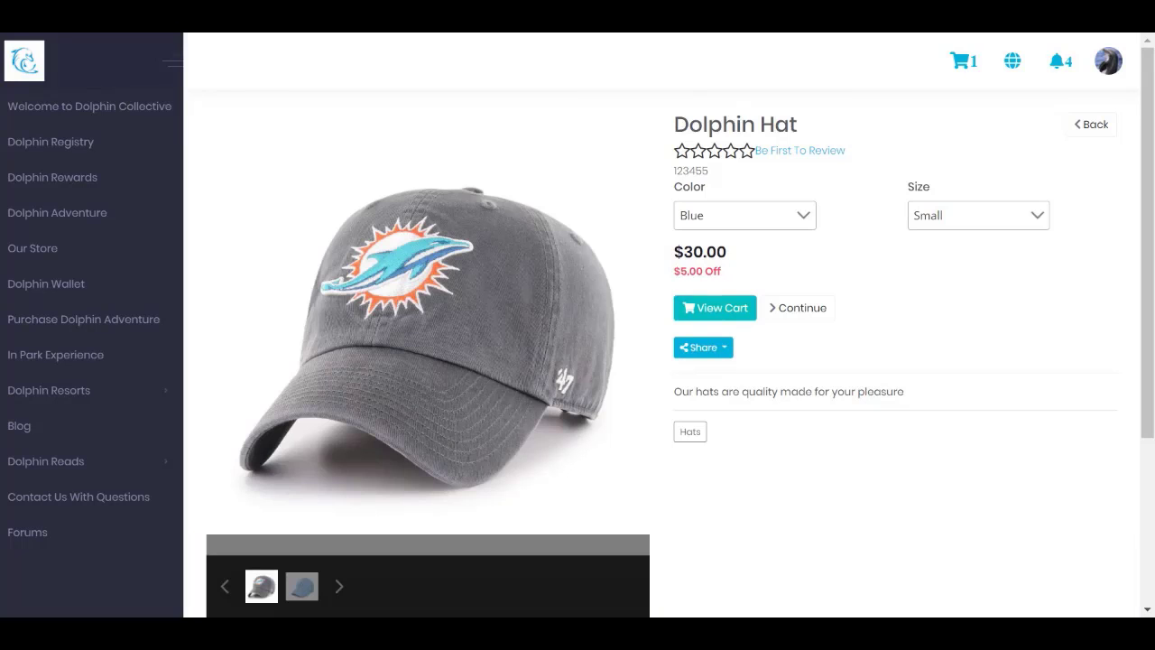
pyautogui.click(722, 311)
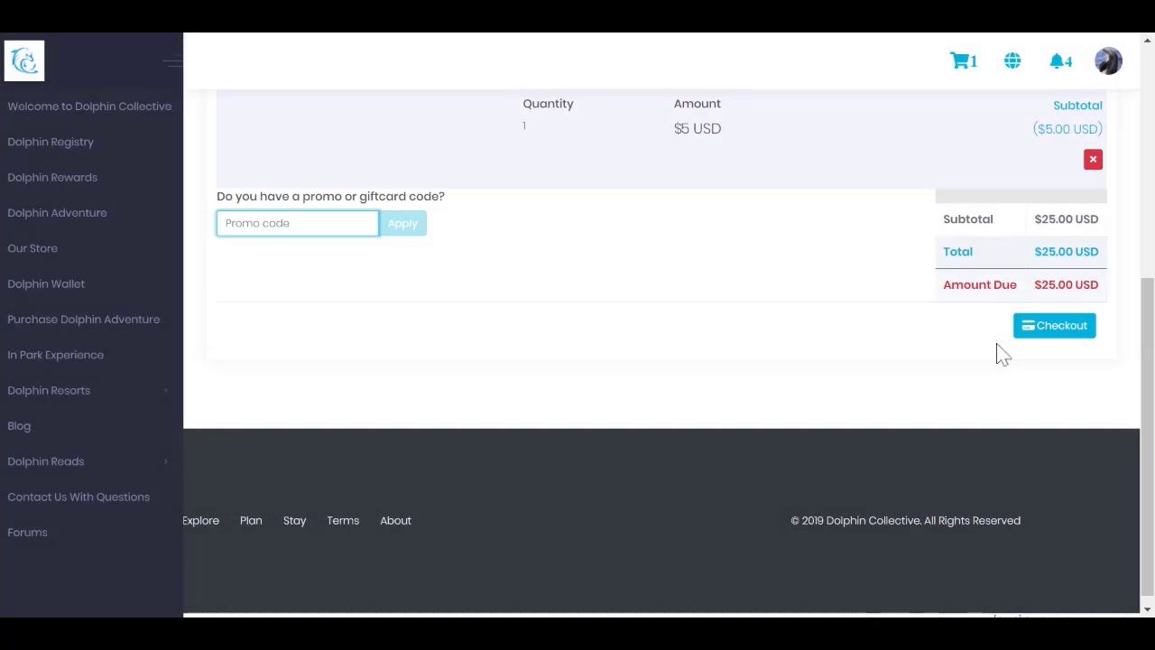
pyautogui.click(1054, 325)
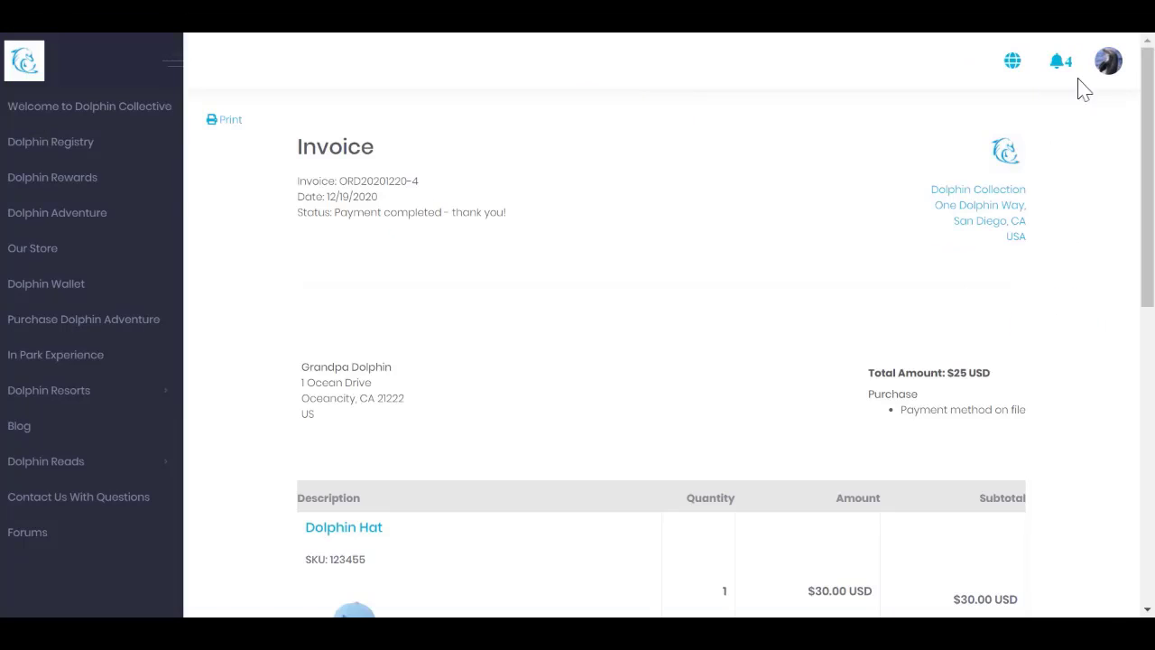
# Step: Open the list of gift cards in the account's wallet from the dashboard
pyautogui.click(1104, 60)
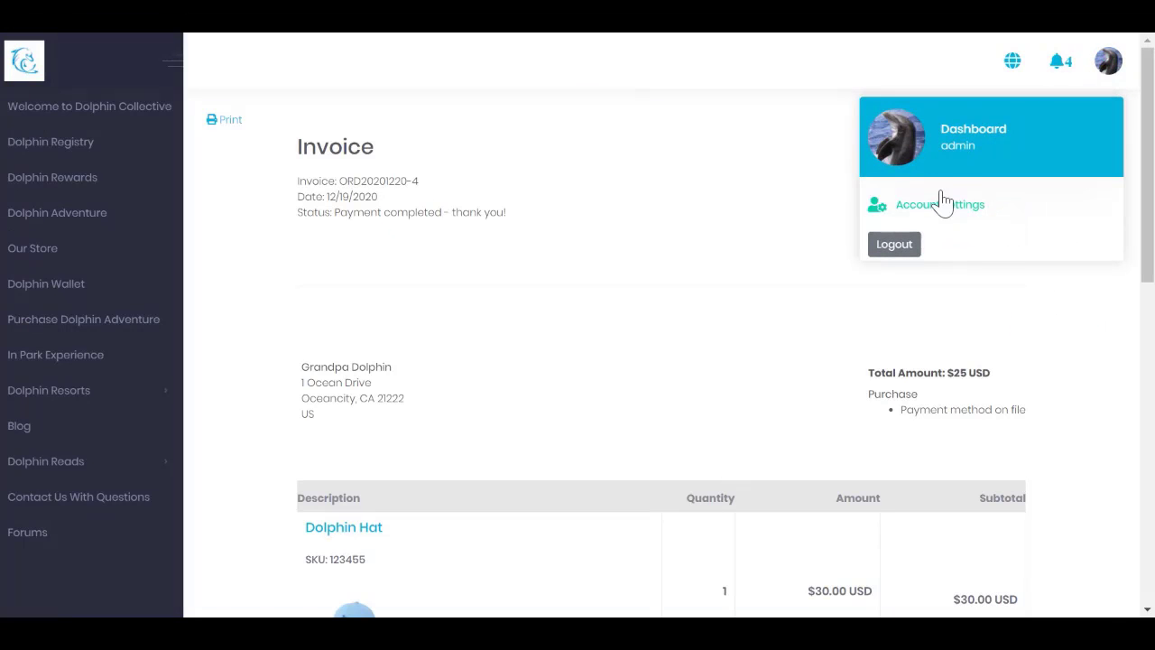
pyautogui.click(957, 144)
pyautogui.scroll(-4, 131, 361)
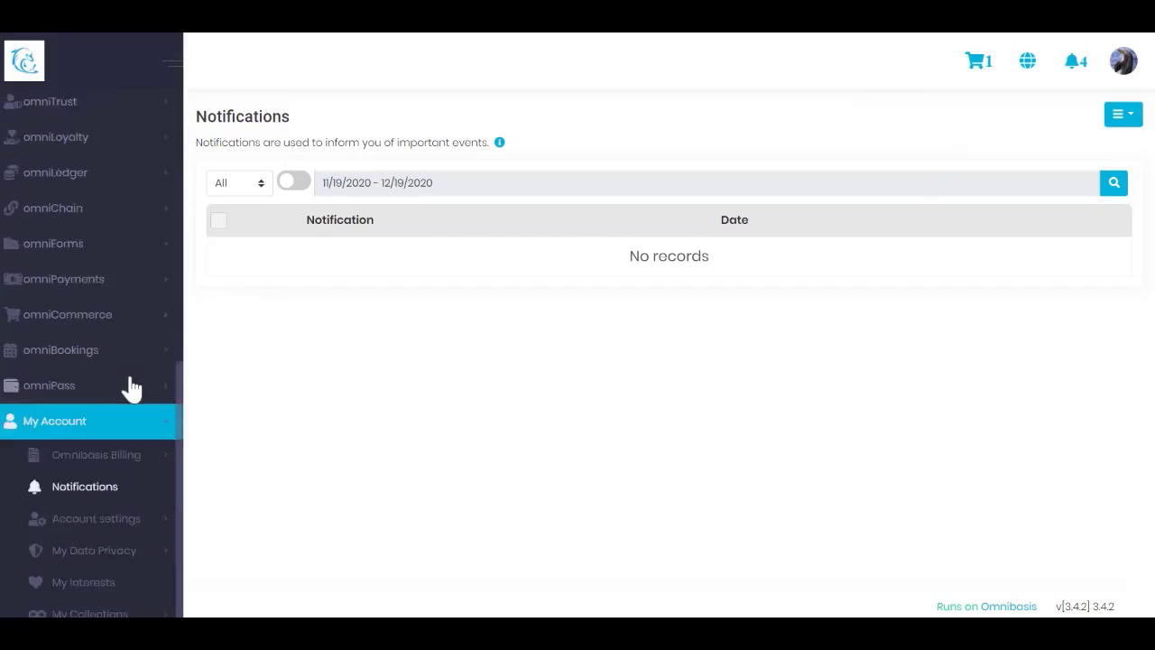
pyautogui.scroll(-3, 108, 391)
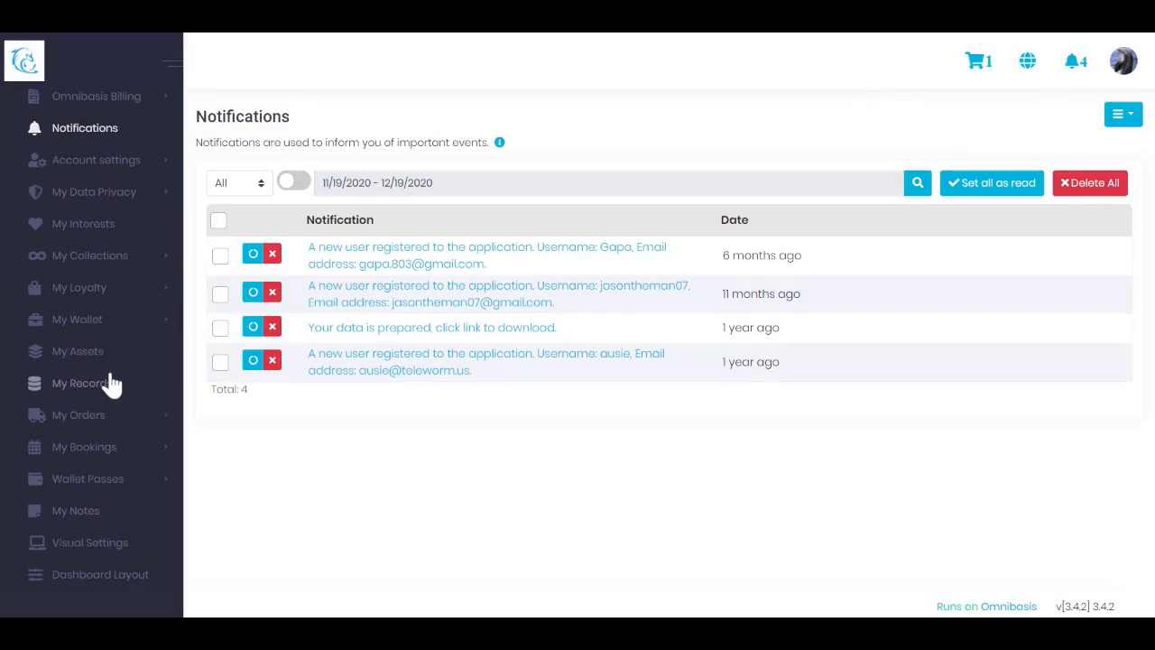
pyautogui.click(115, 323)
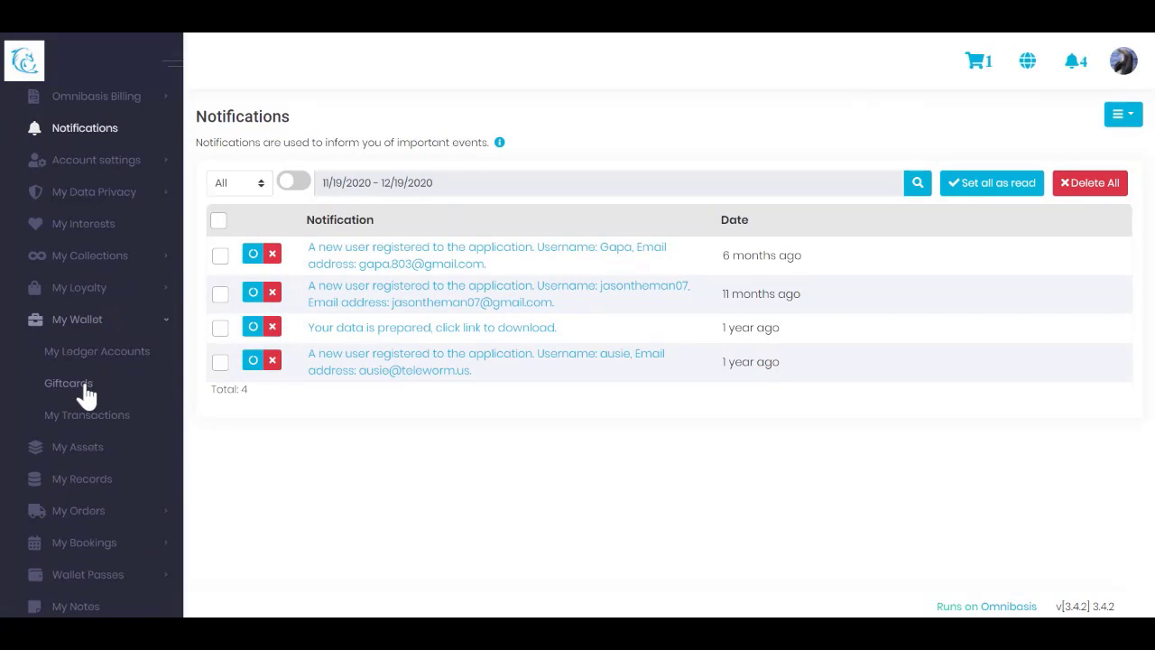
pyautogui.click(83, 388)
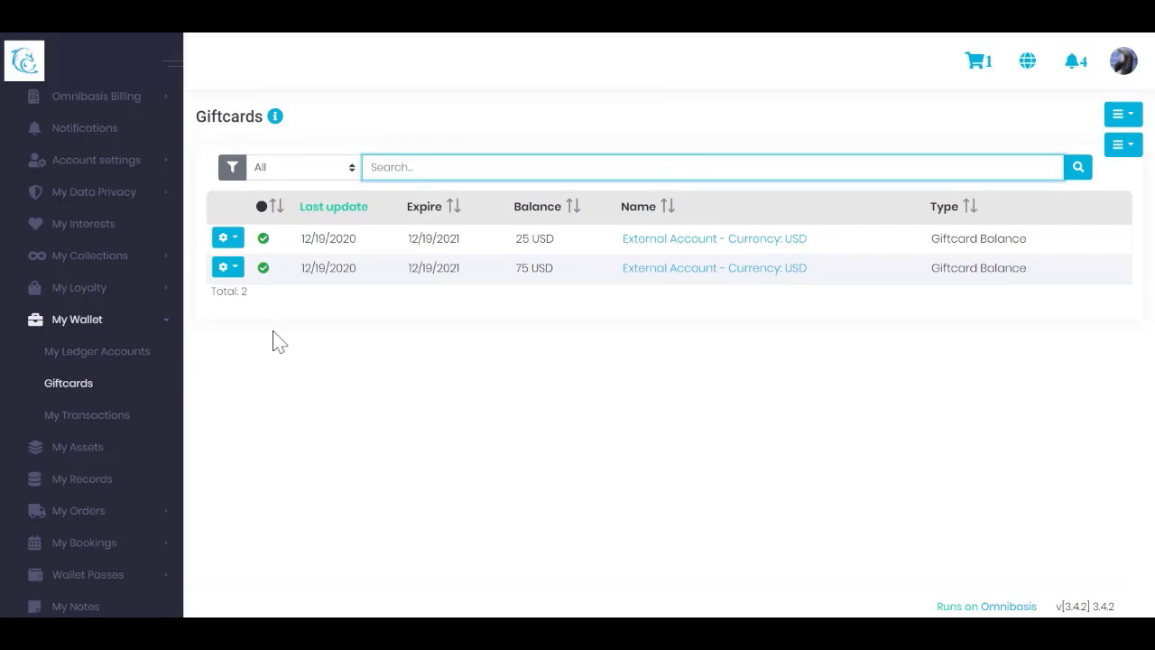
# Step: View the transactions of the first gift card in the wallet and return to the gift card list
pyautogui.click(227, 238)
pyautogui.click(258, 306)
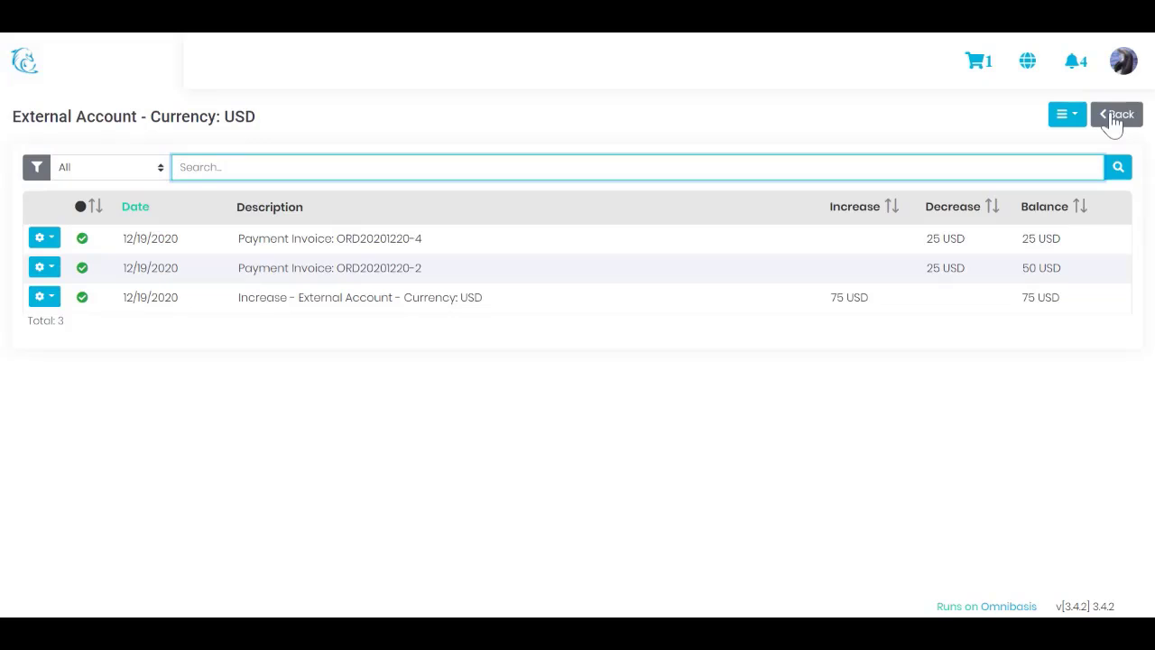
pyautogui.click(1112, 117)
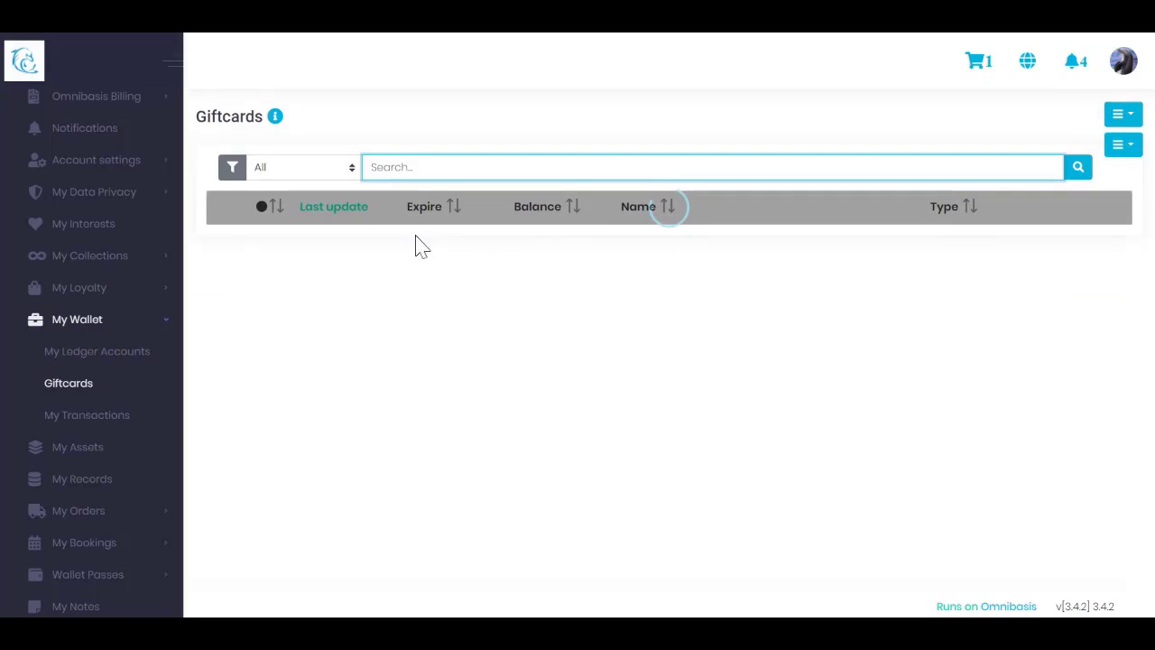
# Step: Open the Giftcards list under omniCommerce order management and check which list actions are available
pyautogui.scroll(5, 79, 250)
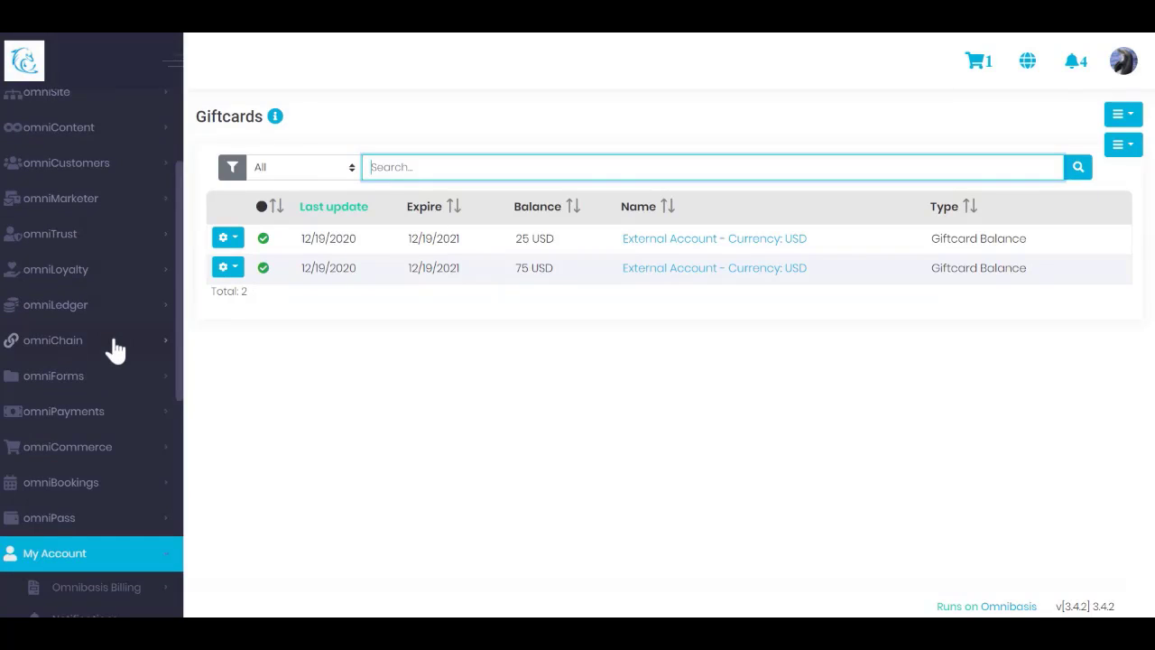
pyautogui.scroll(-1, 115, 350)
pyautogui.click(105, 386)
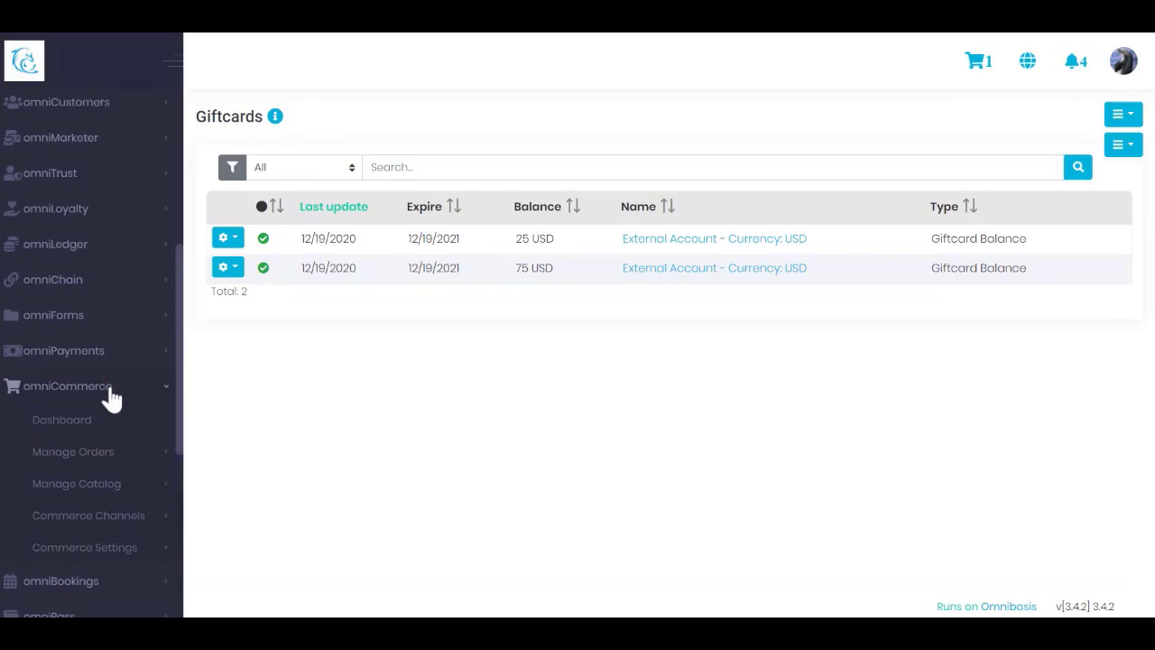
pyautogui.scroll(-2, 108, 394)
pyautogui.click(116, 340)
pyautogui.scroll(-2, 109, 343)
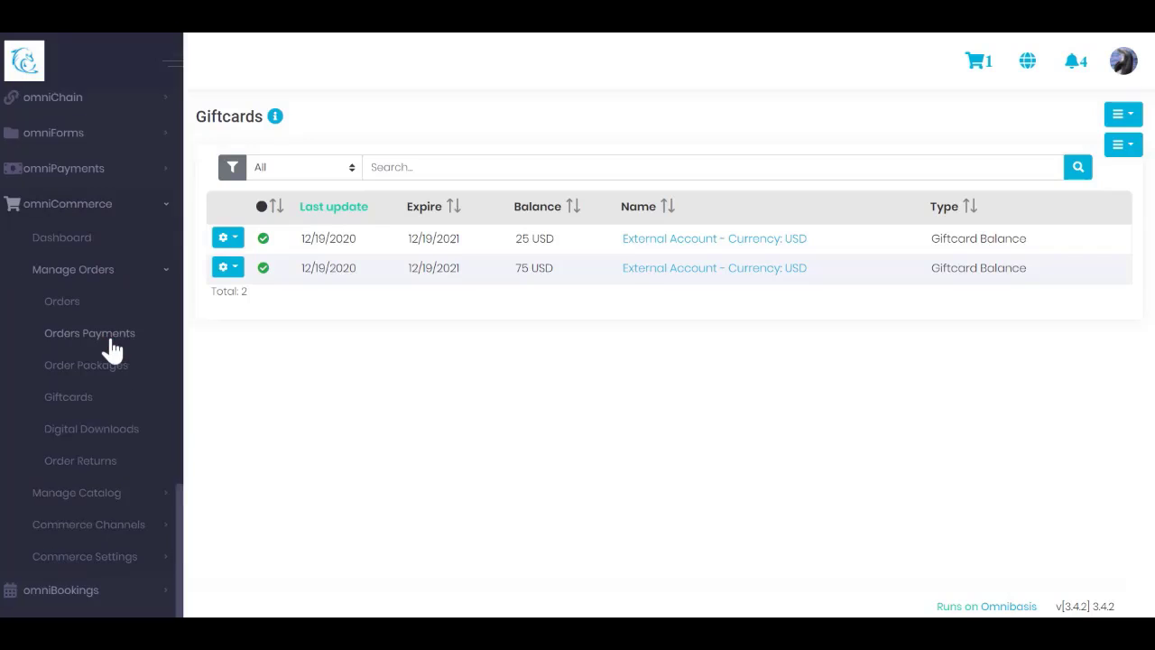
pyautogui.click(87, 350)
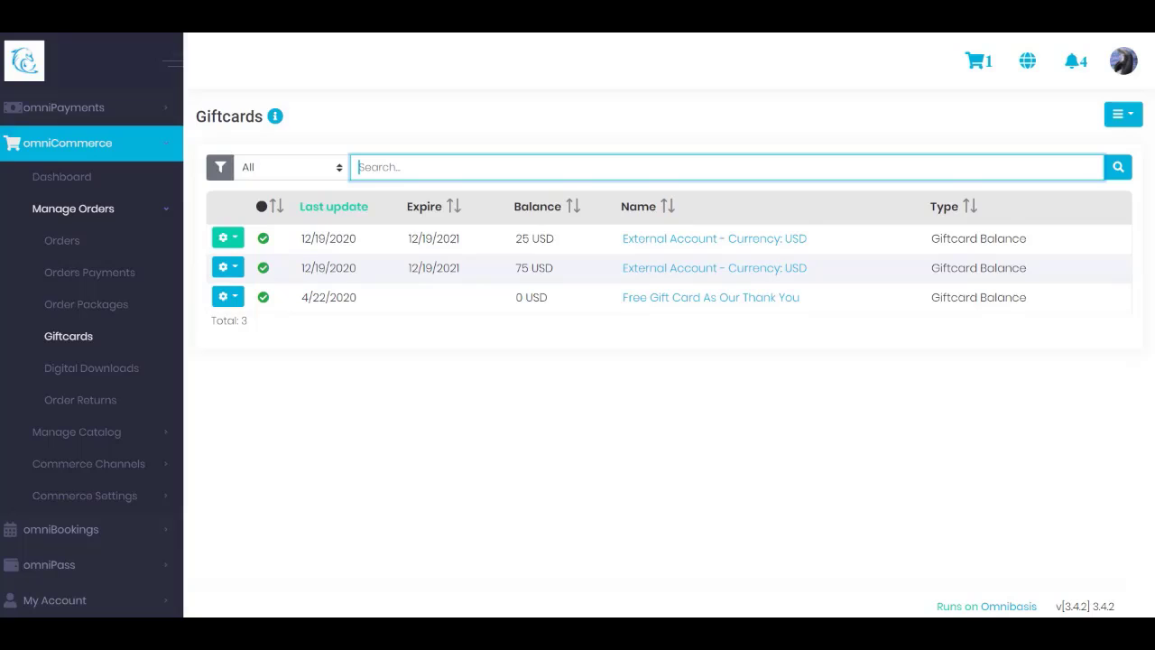
pyautogui.click(1123, 114)
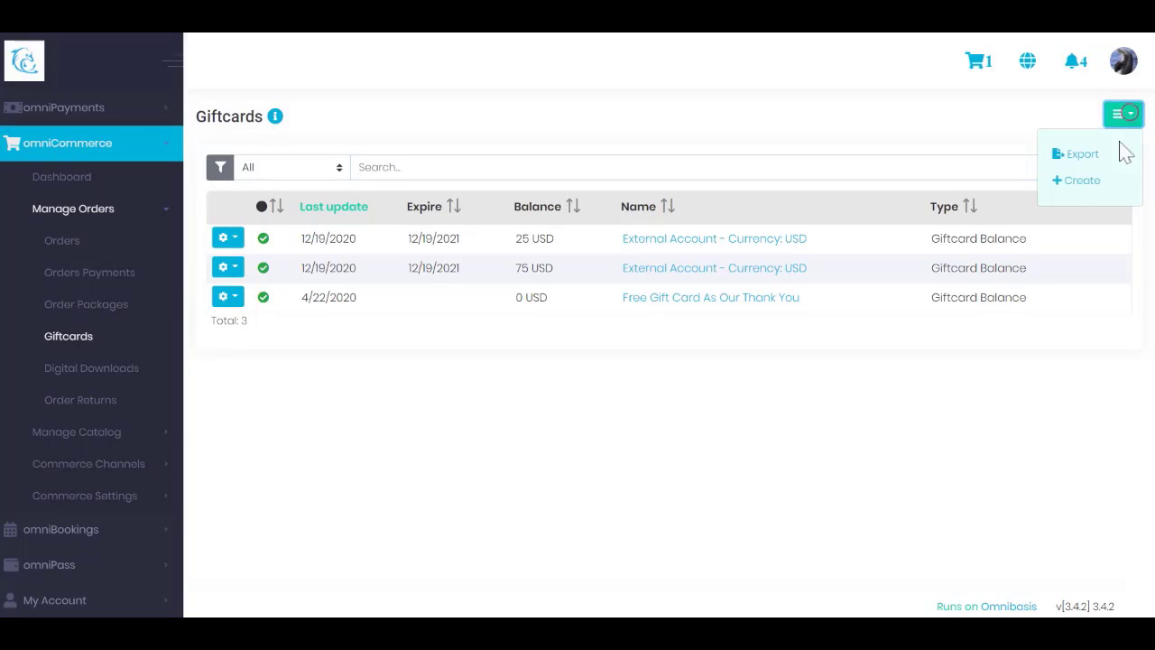
pyautogui.click(988, 117)
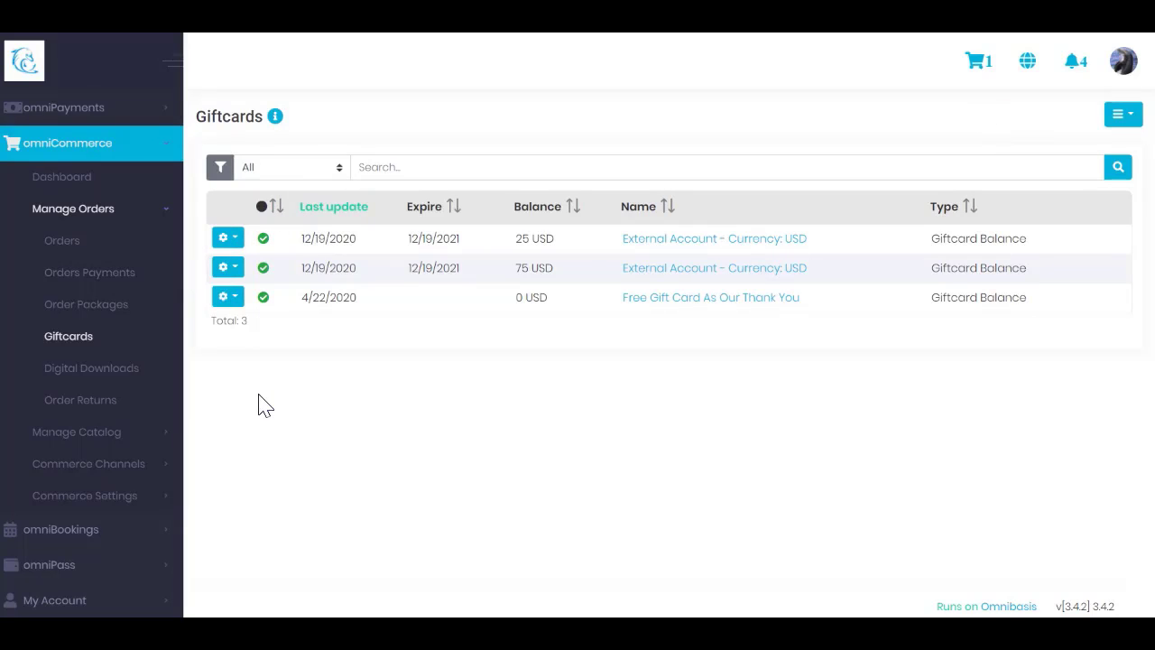
# Step: Look up where gift cards are managed within the User Ledgers of omniLedger
pyautogui.scroll(5, 141, 400)
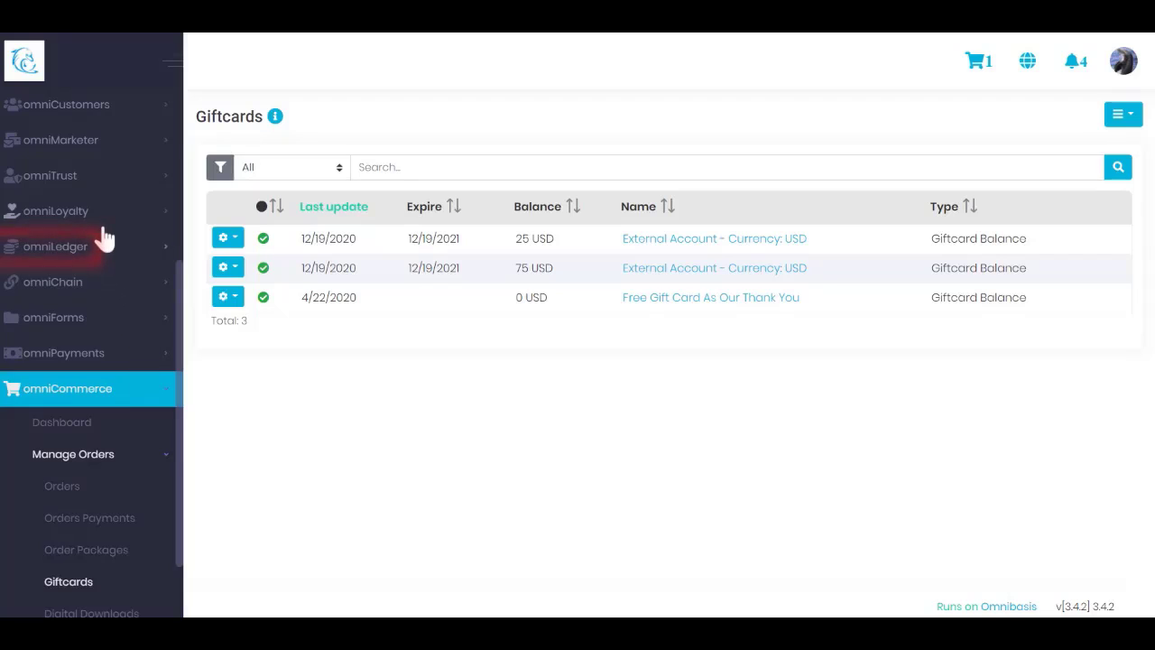
pyautogui.click(106, 247)
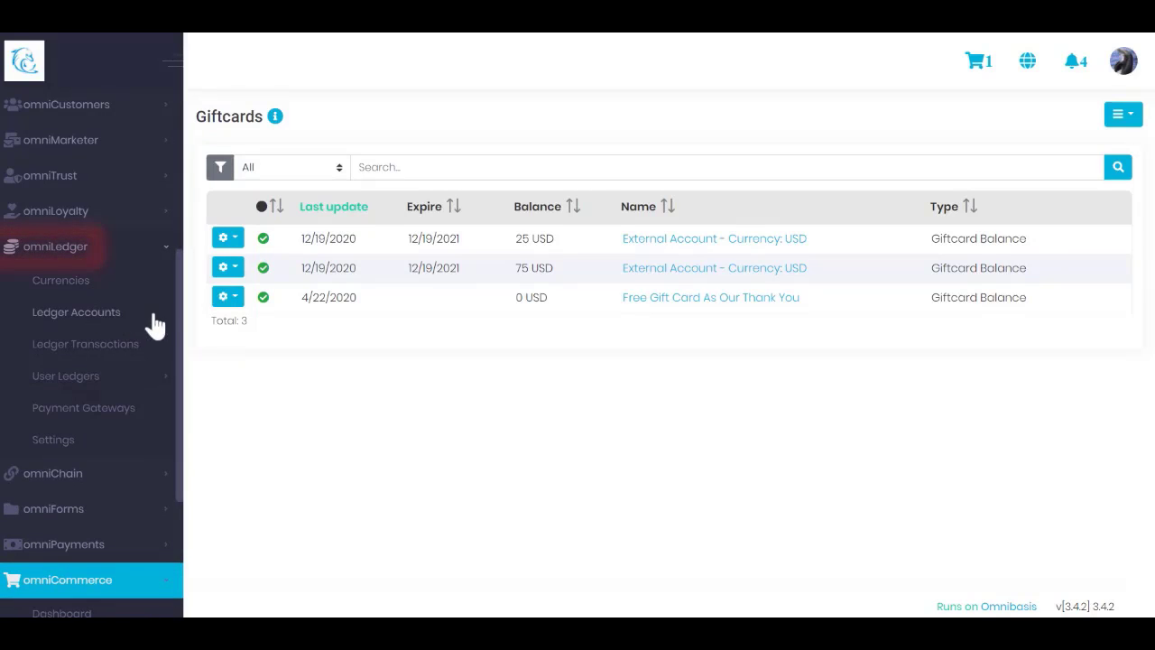
pyautogui.click(145, 385)
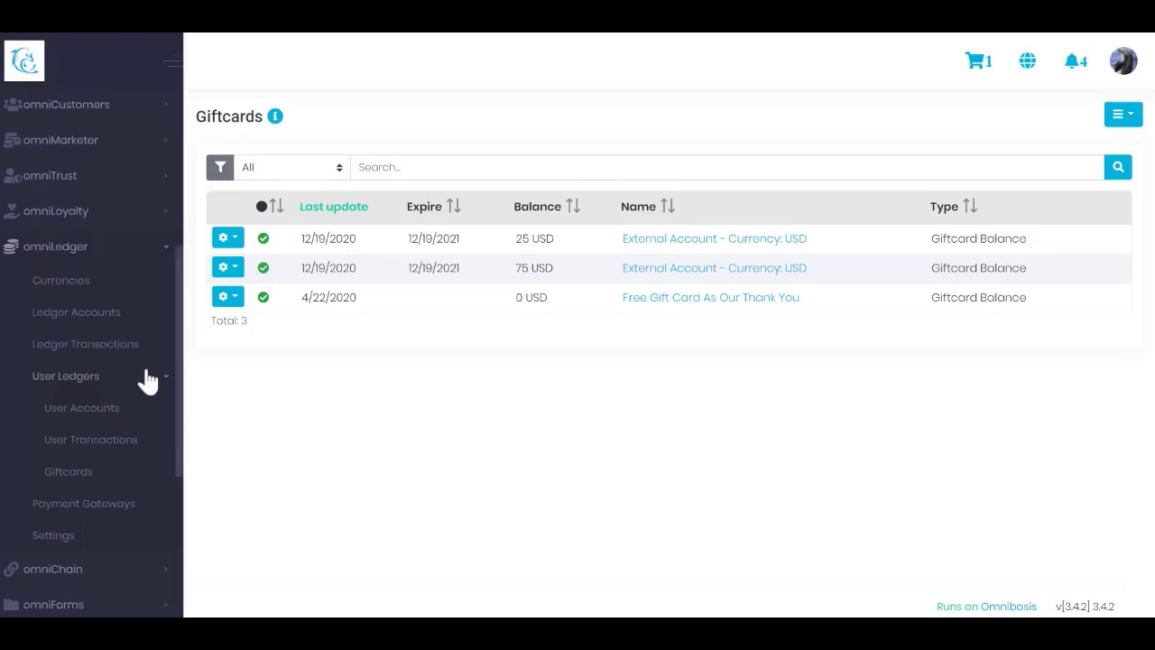
pyautogui.scroll(-5, 141, 379)
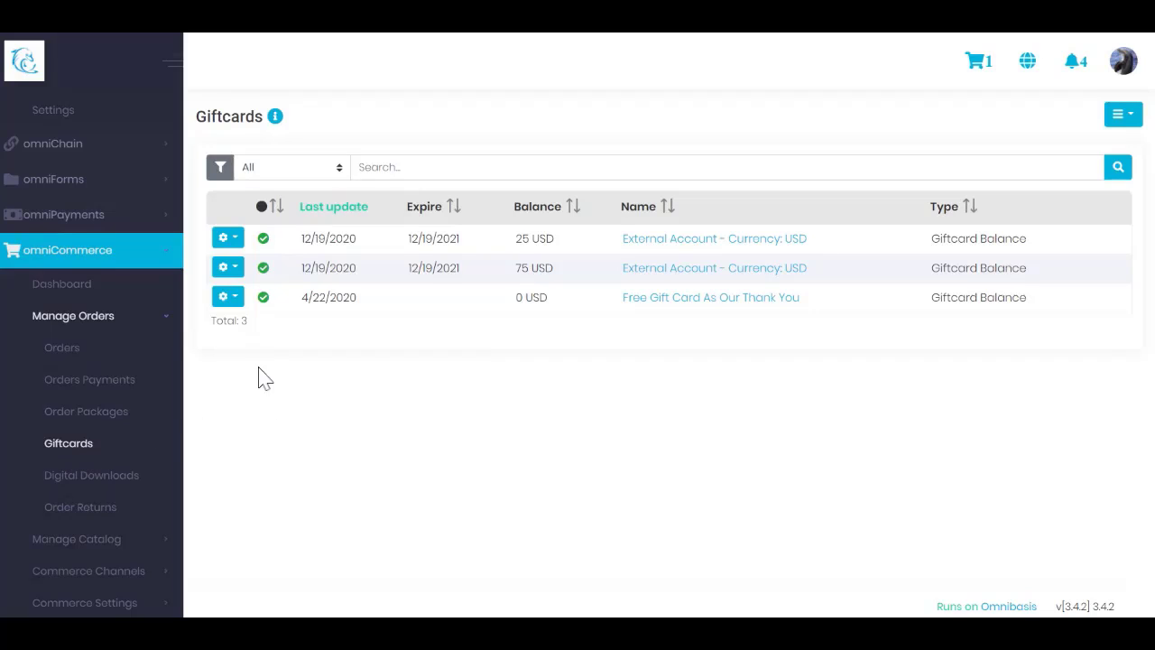
# Step: Show the advanced gift card search filters, examine the ID, user, customer, blockchain and status options, and hide them again
pyautogui.click(224, 170)
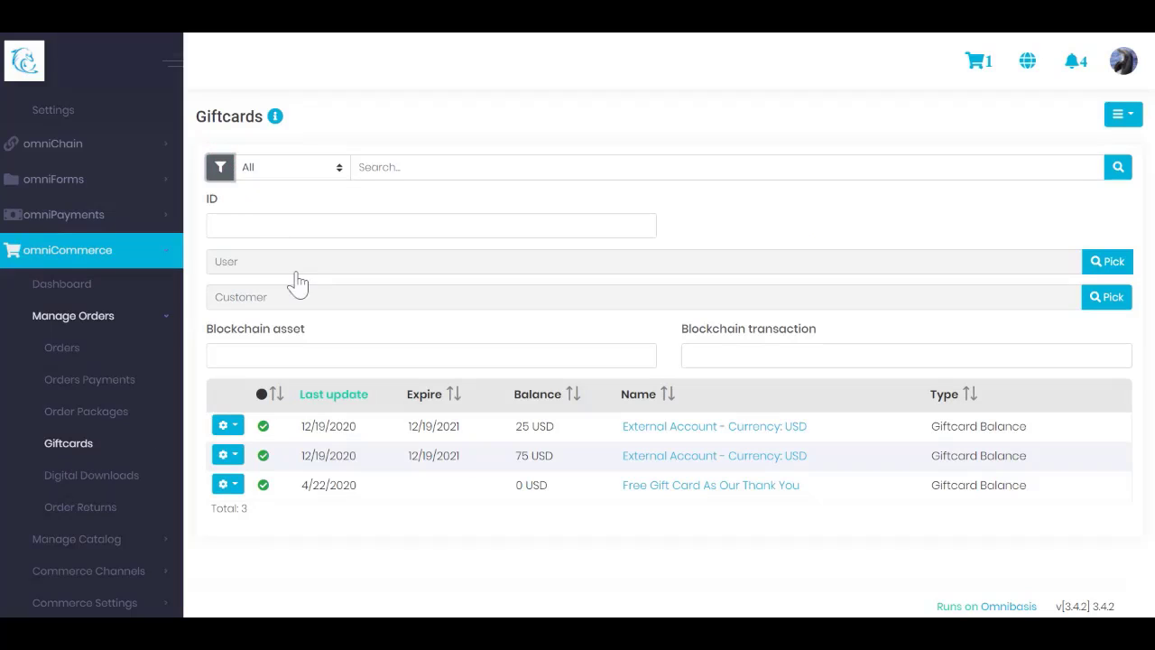
pyautogui.click(279, 220)
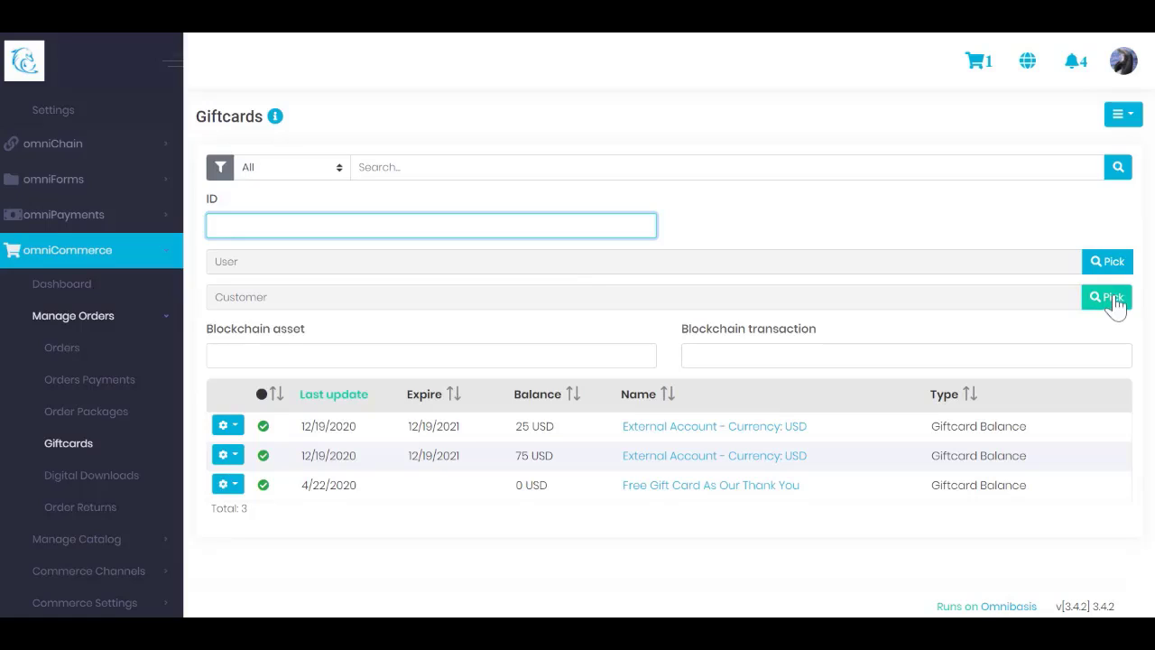
pyautogui.click(784, 125)
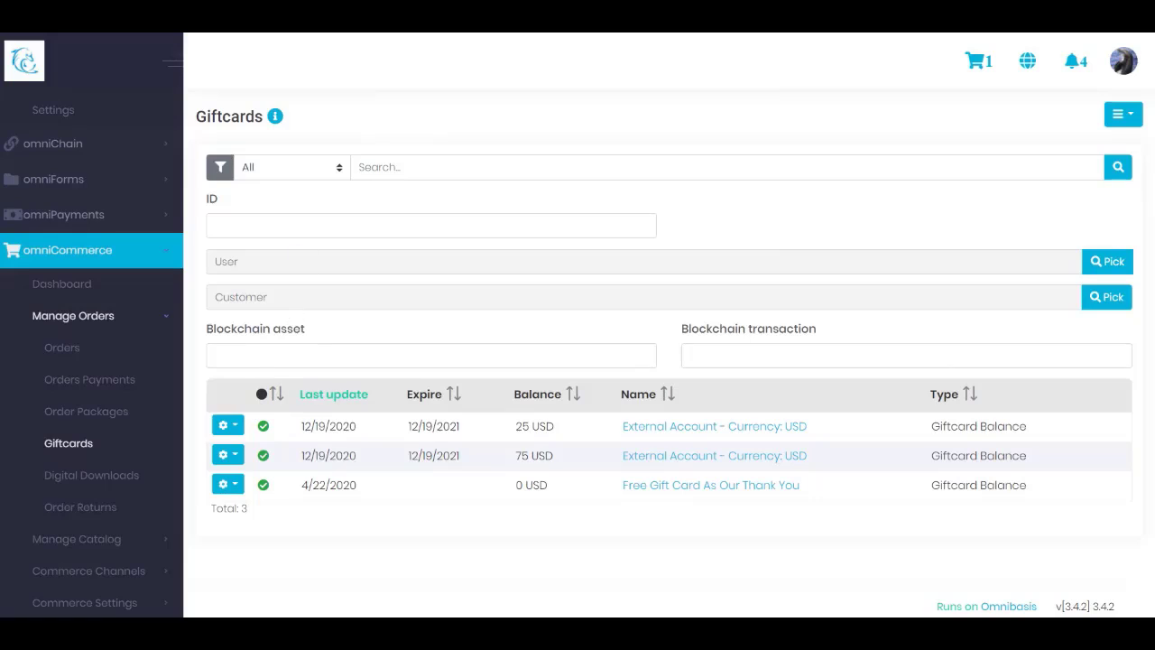
pyautogui.click(280, 171)
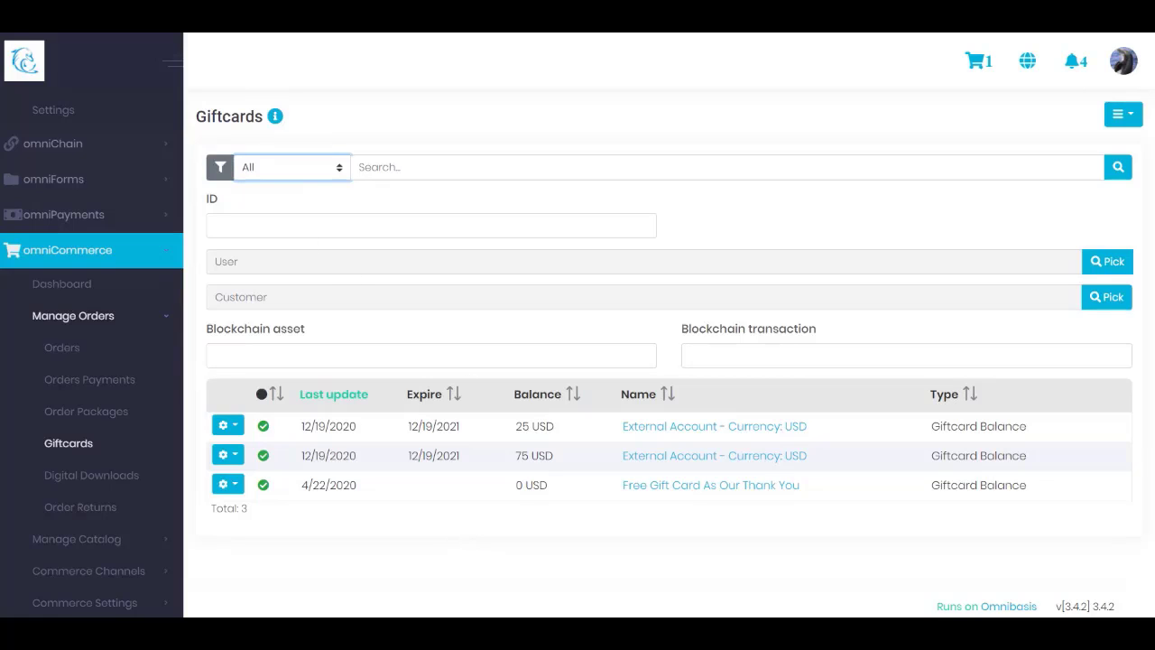
pyautogui.click(220, 167)
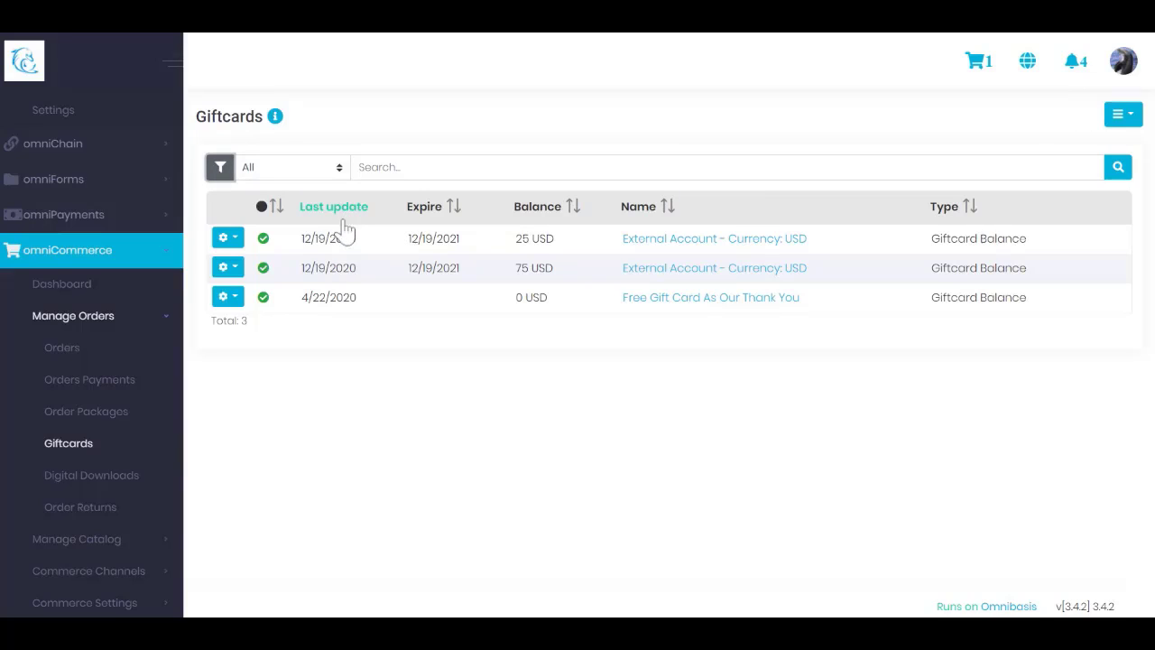
# Step: View the account details of the first gift card, including its masked account number, and close them
pyautogui.click(231, 243)
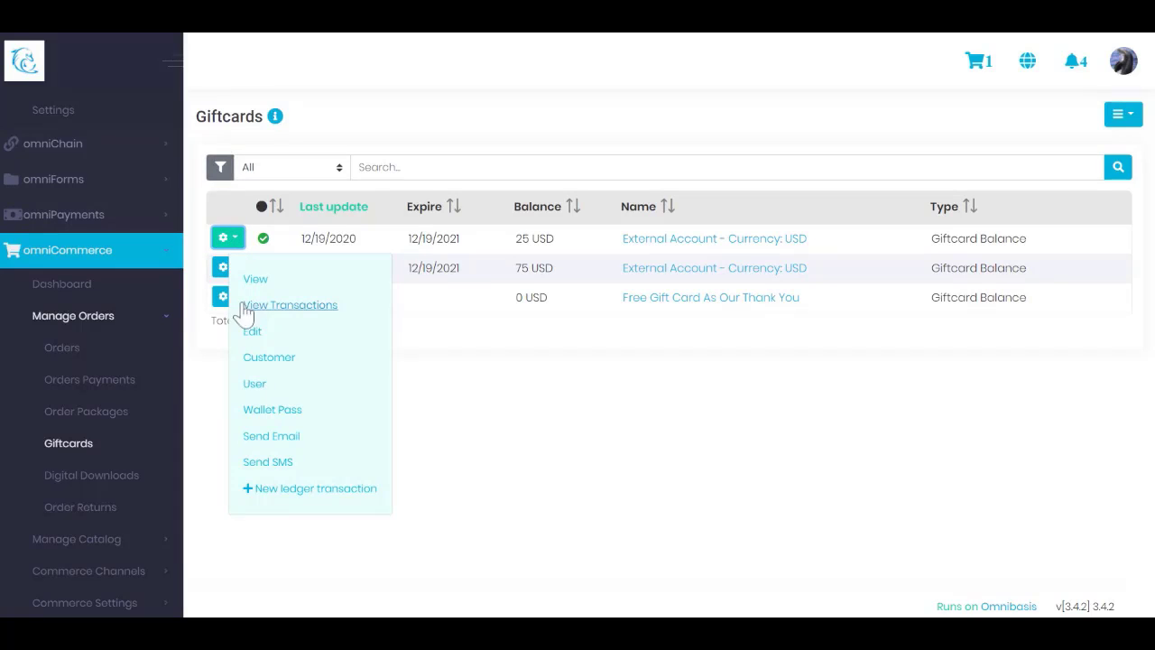
pyautogui.click(257, 280)
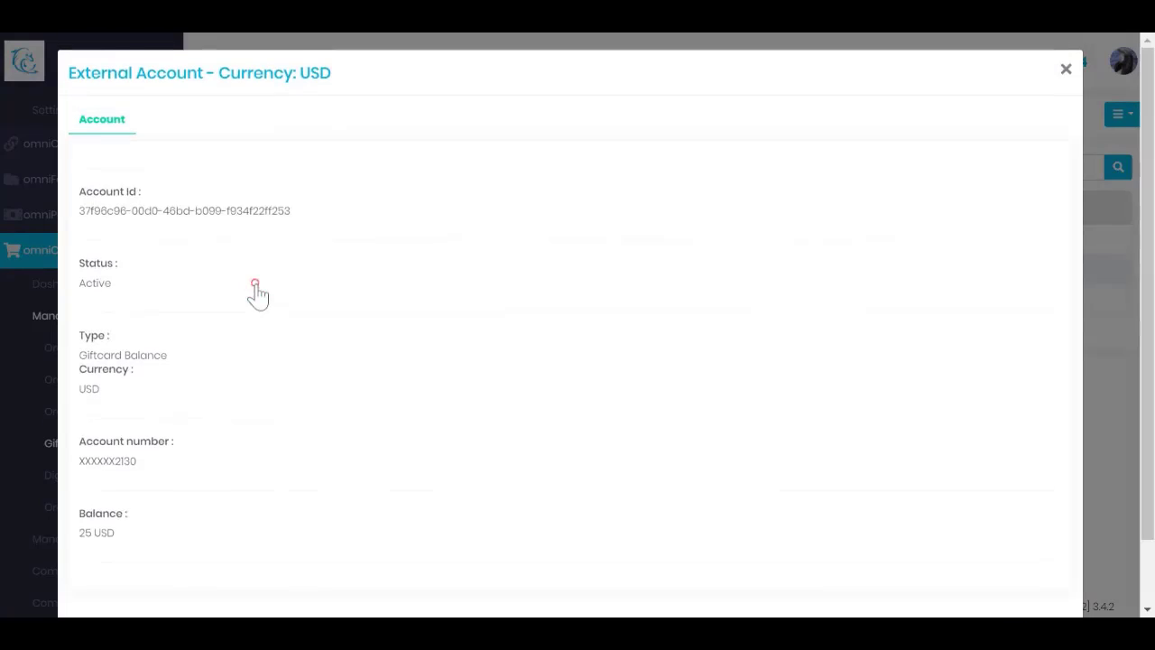
pyautogui.scroll(-1, 261, 289)
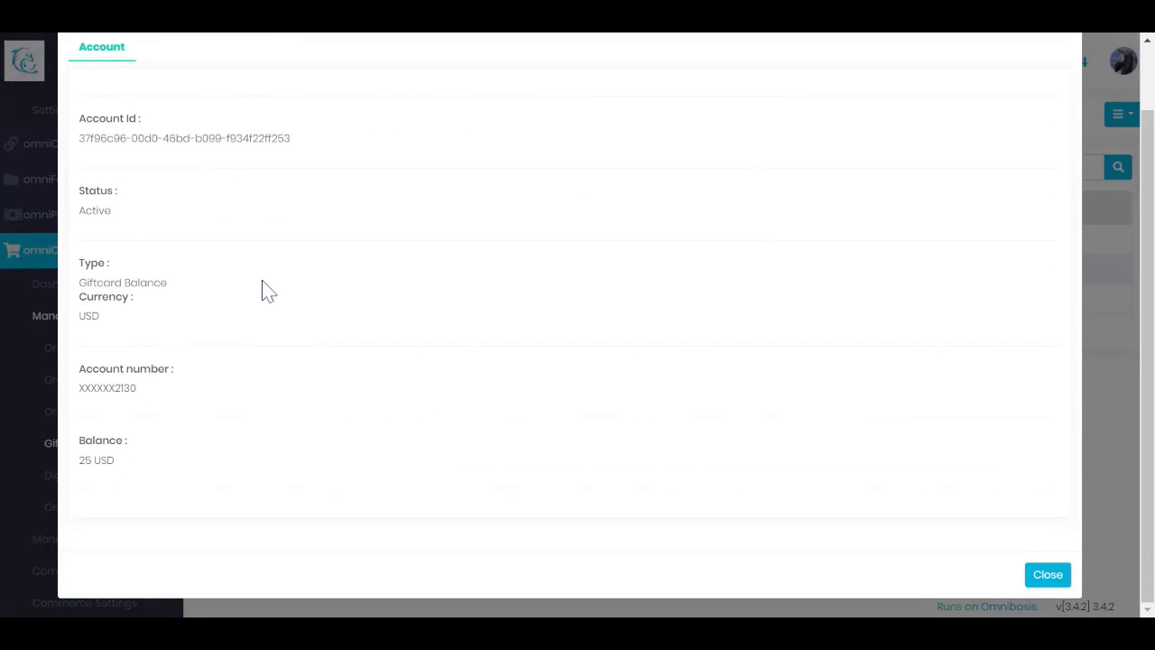
pyautogui.doubleClick(127, 389)
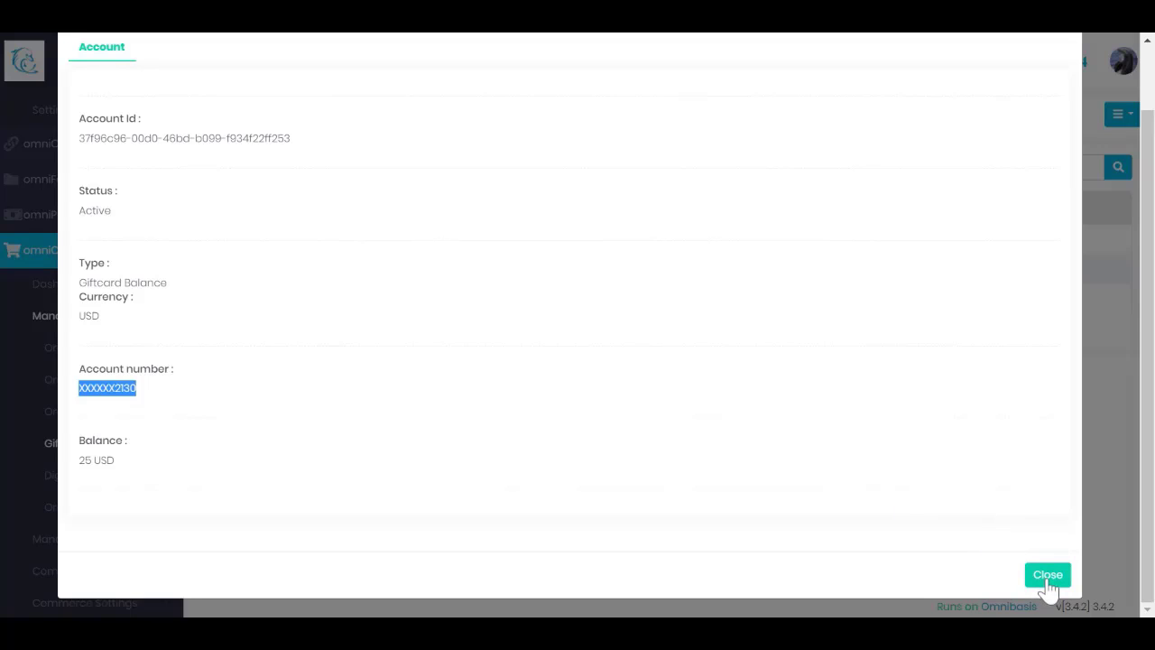
pyautogui.scroll(1, 947, 509)
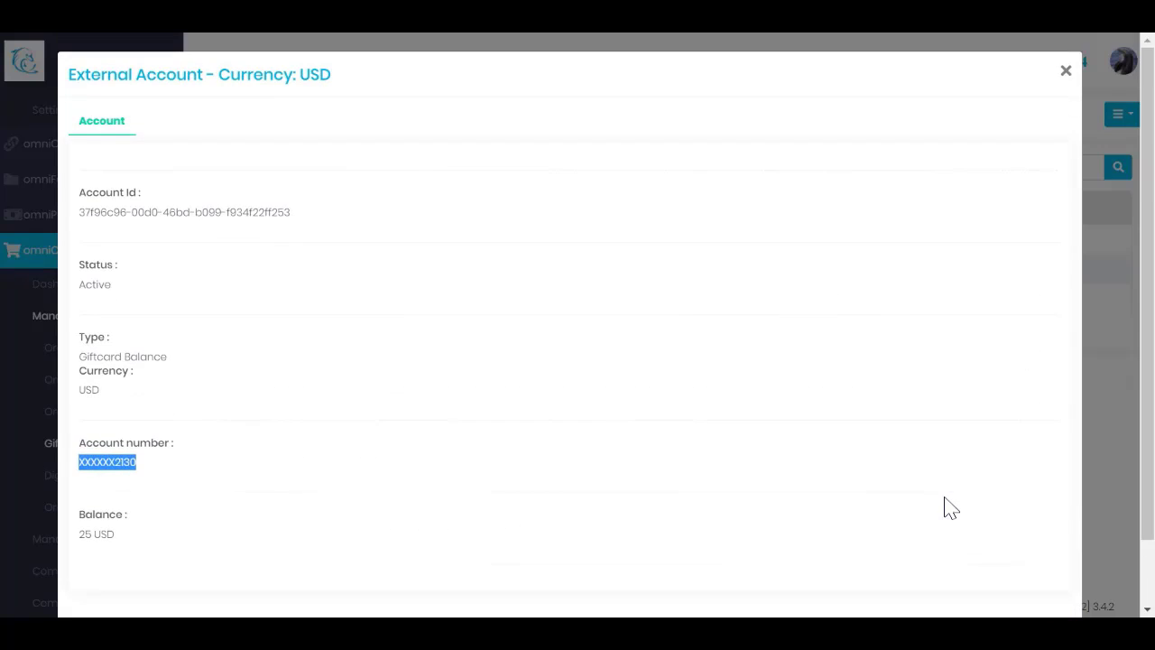
pyautogui.scroll(-1, 948, 510)
pyautogui.scroll(-1, 951, 508)
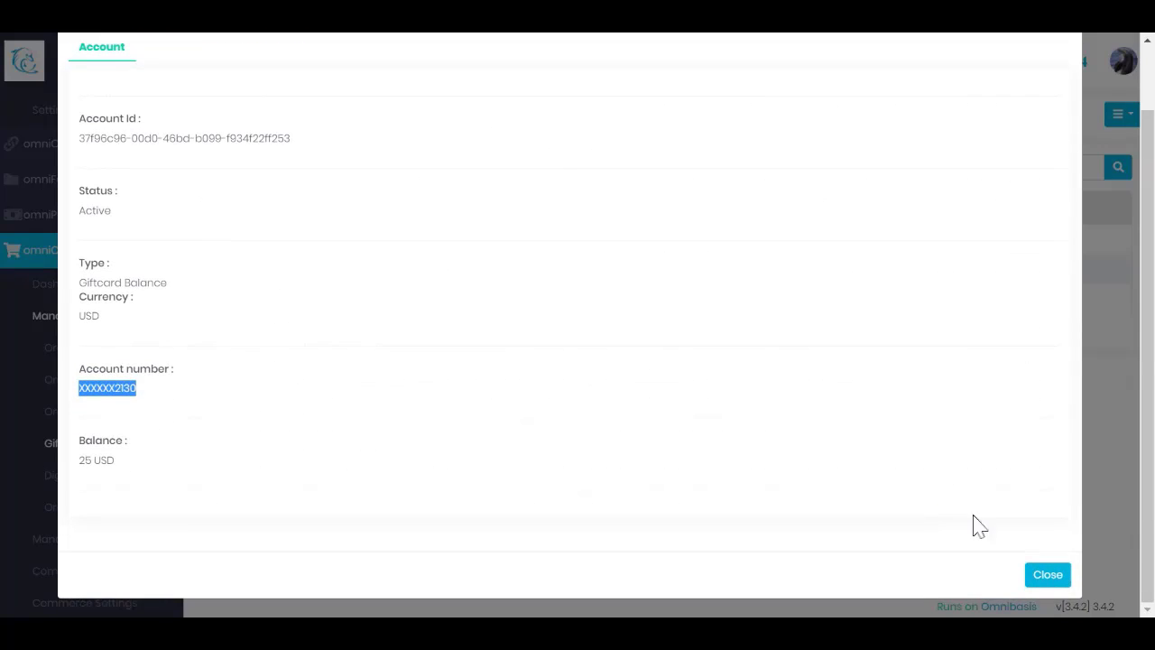
pyautogui.click(1049, 572)
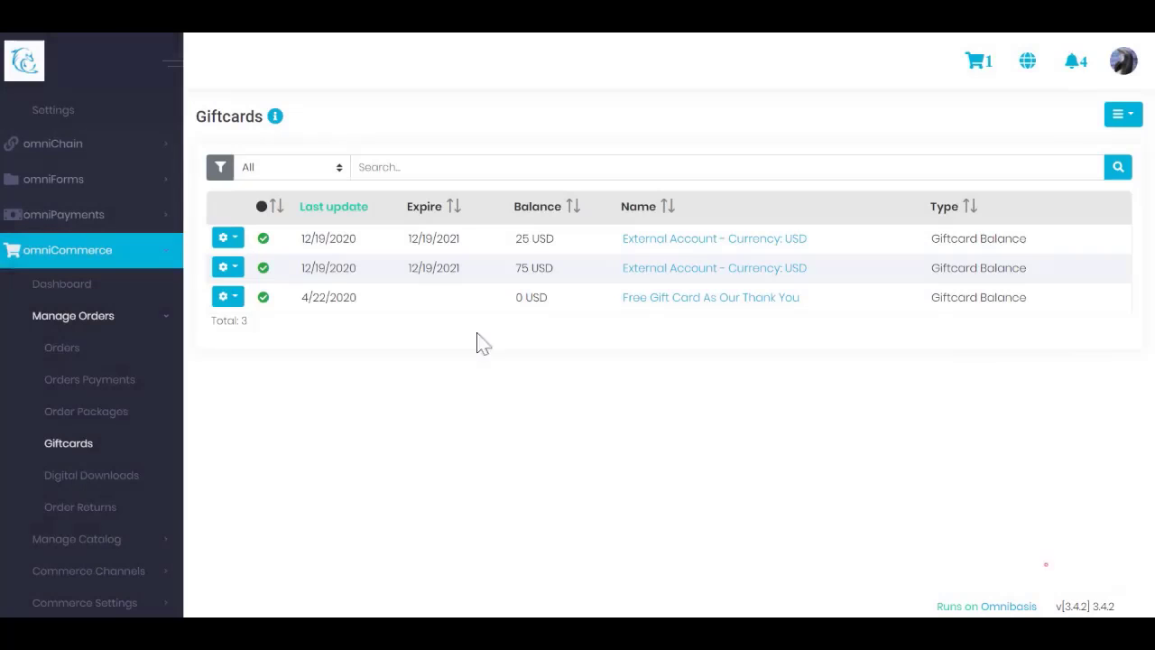
# Step: View the first gift card's transactions from order management, return to the list and check the card's other available actions
pyautogui.click(227, 239)
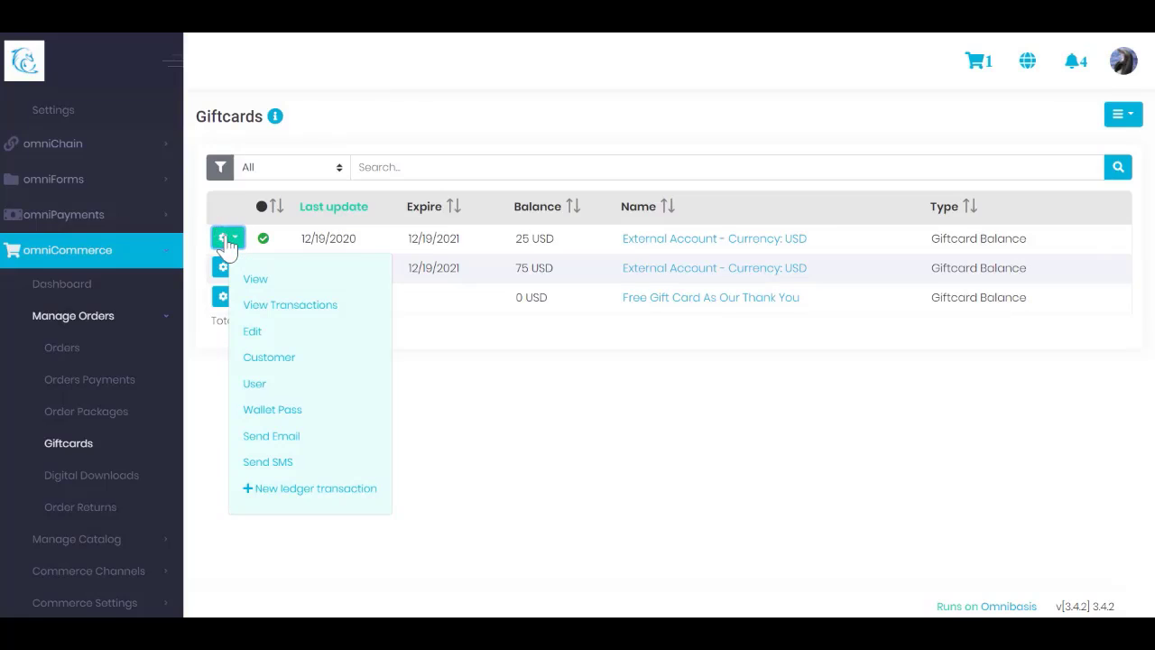
pyautogui.click(287, 308)
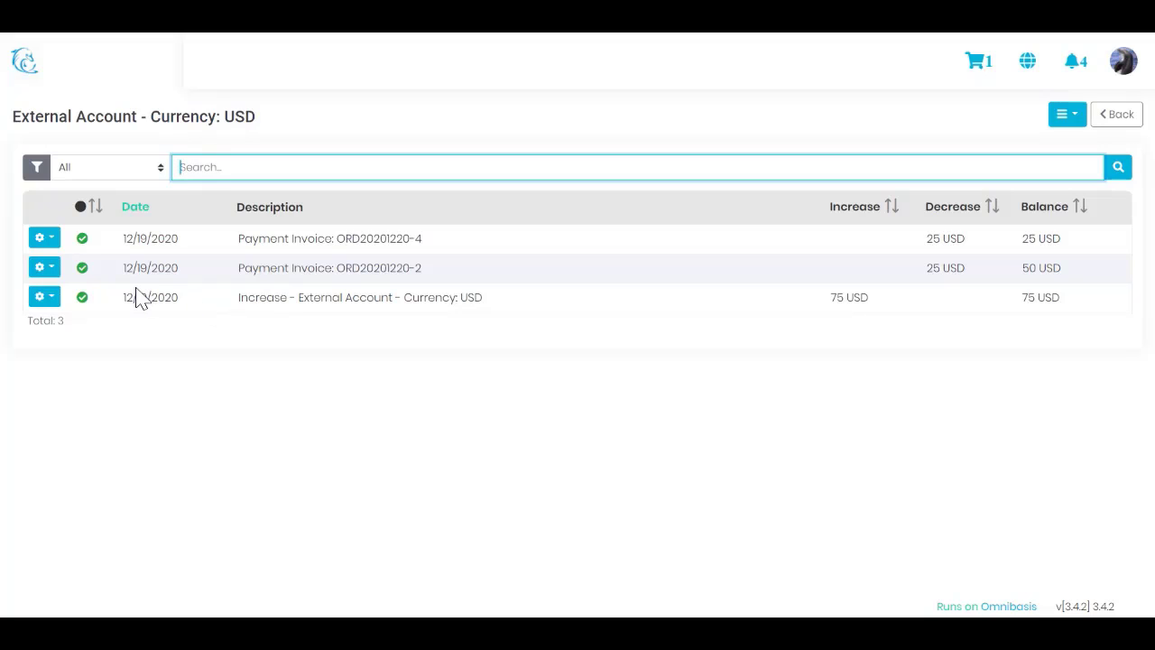
pyautogui.click(1115, 115)
pyautogui.click(231, 239)
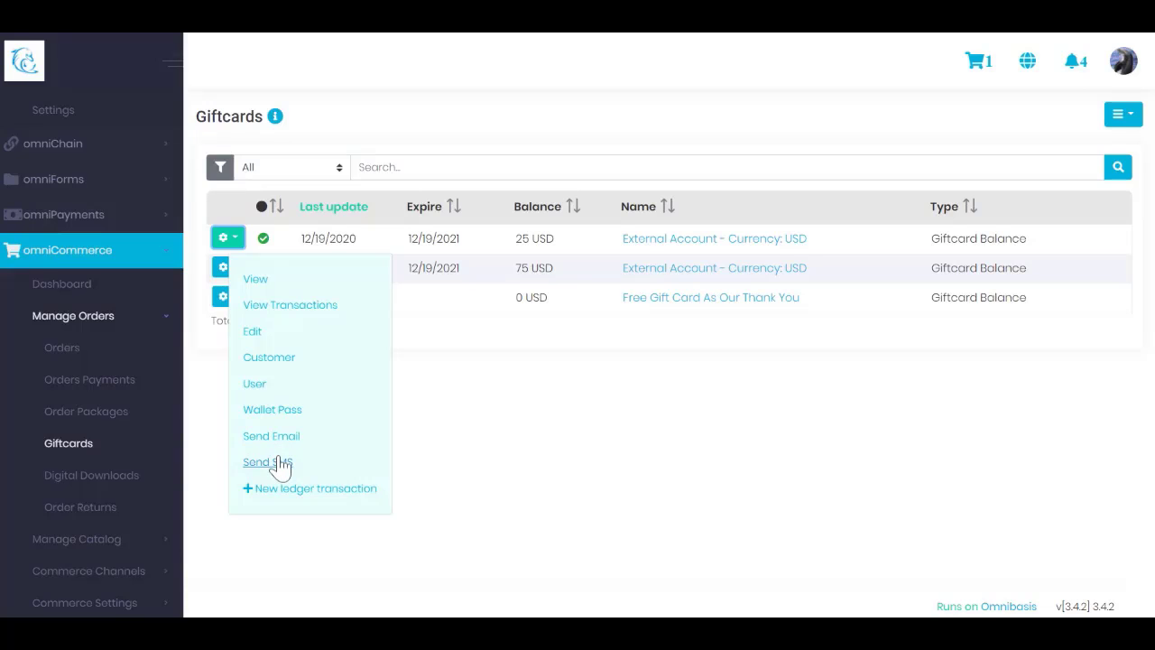
pyautogui.click(458, 386)
# Step: Open the first gift card for editing and examine its status options without changing them
pyautogui.click(229, 242)
pyautogui.click(252, 331)
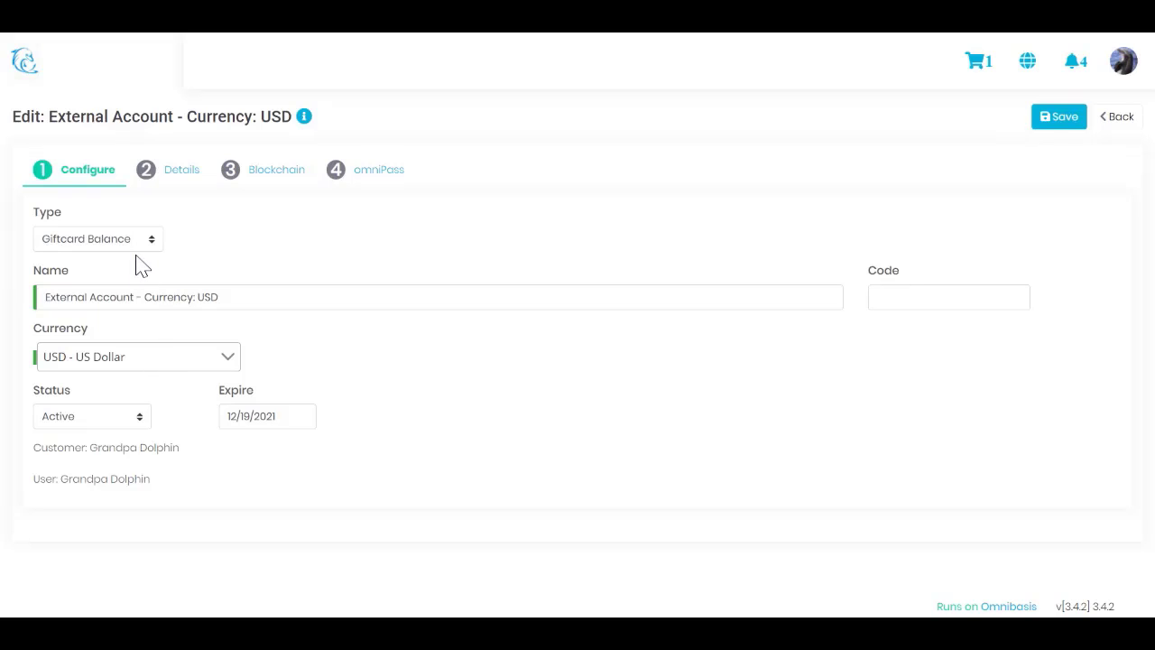
pyautogui.click(130, 416)
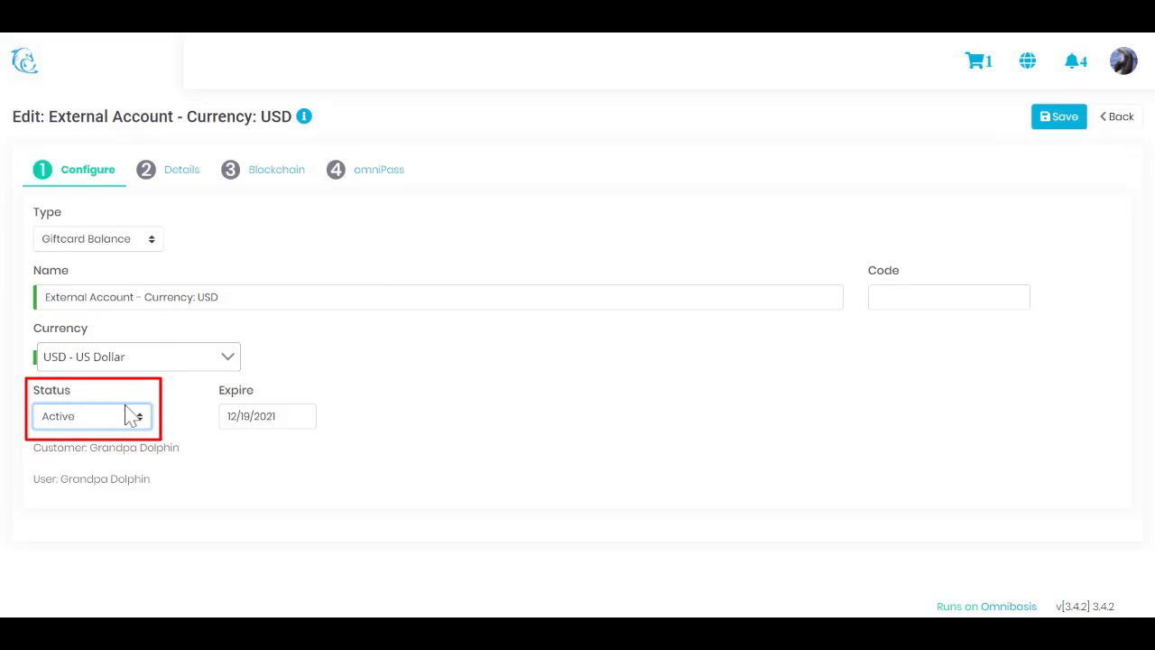
pyautogui.click(390, 238)
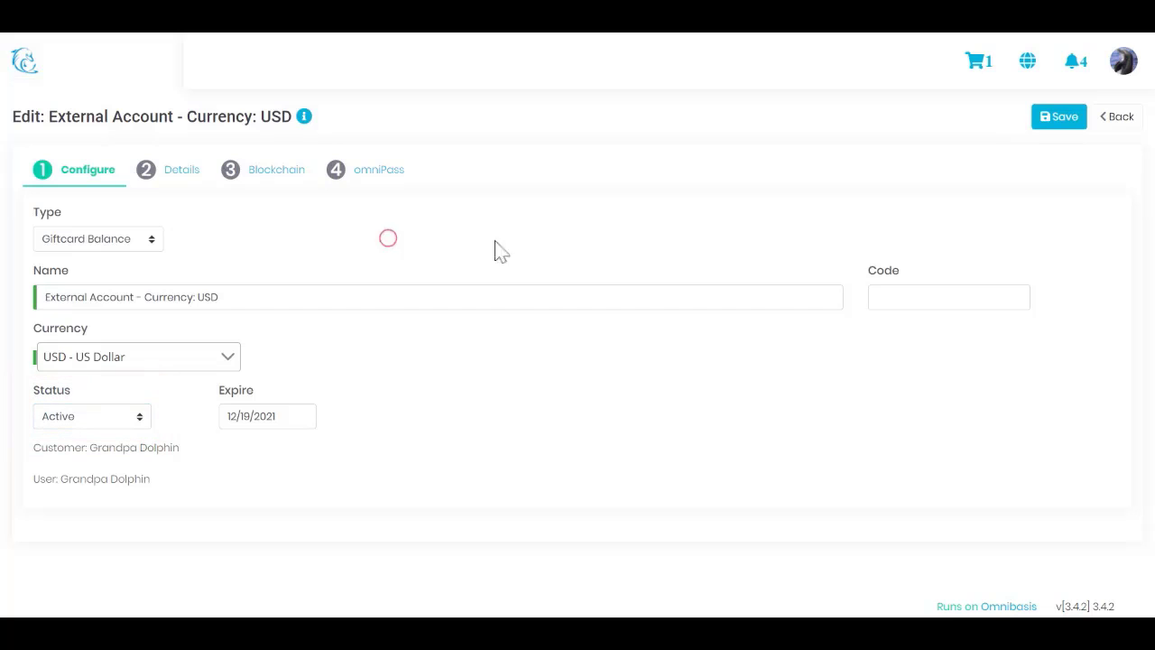
# Step: Return to the gift card list, reopen the first gift card for editing to examine its expiration date, and leave without saving
pyautogui.click(1116, 117)
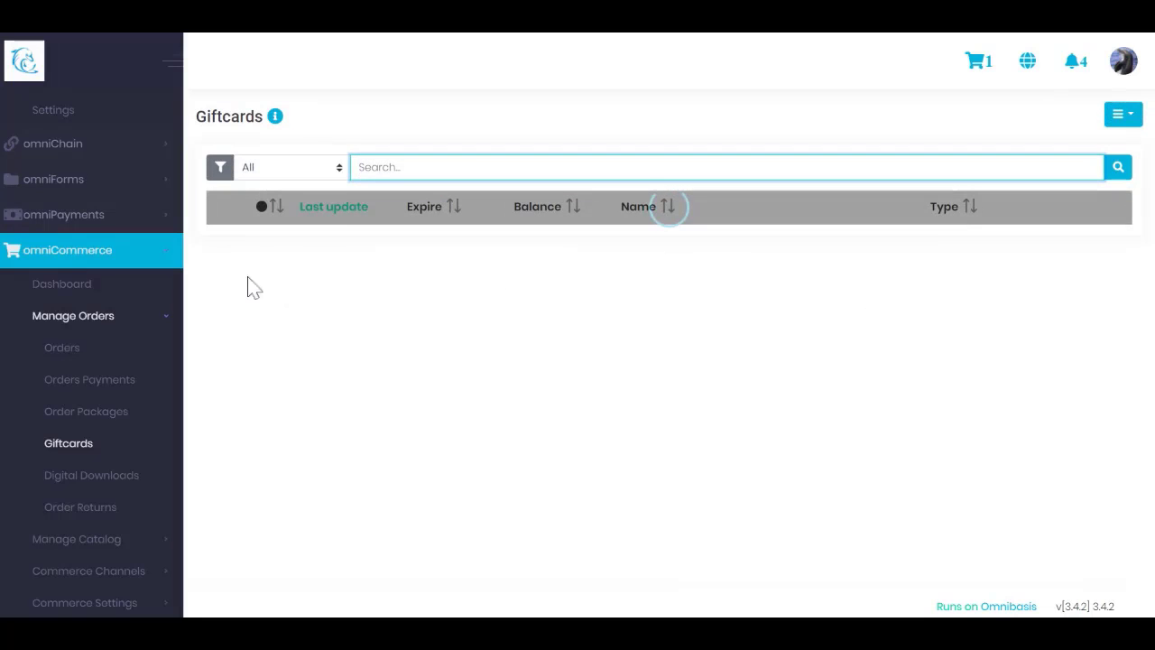
pyautogui.click(236, 237)
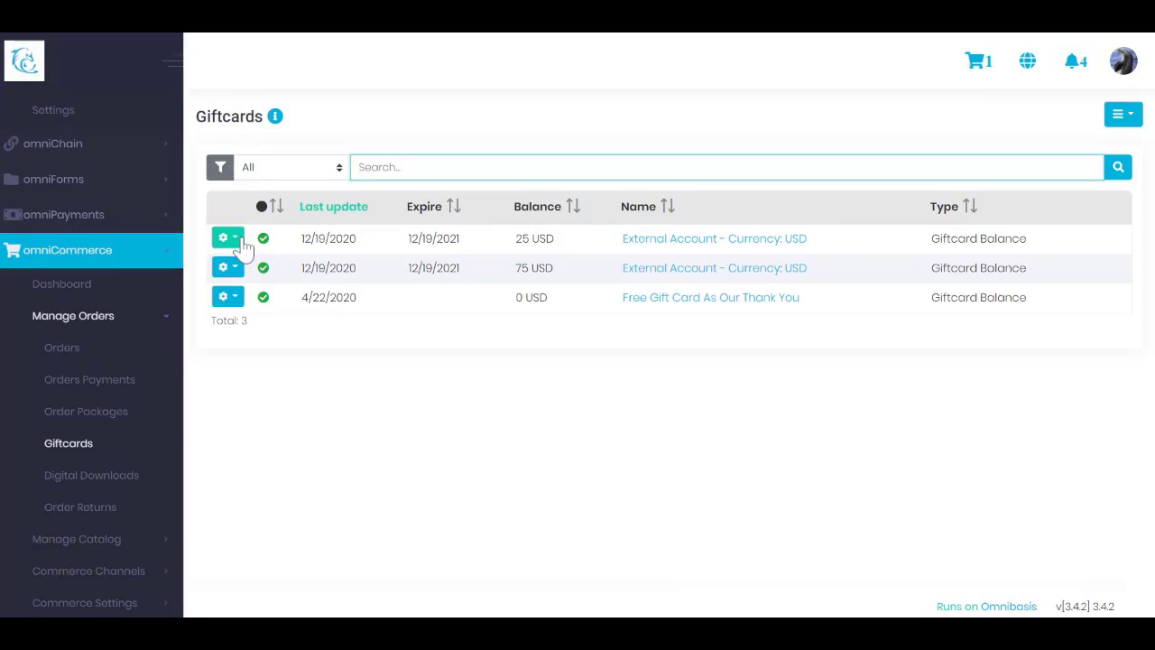
pyautogui.click(247, 333)
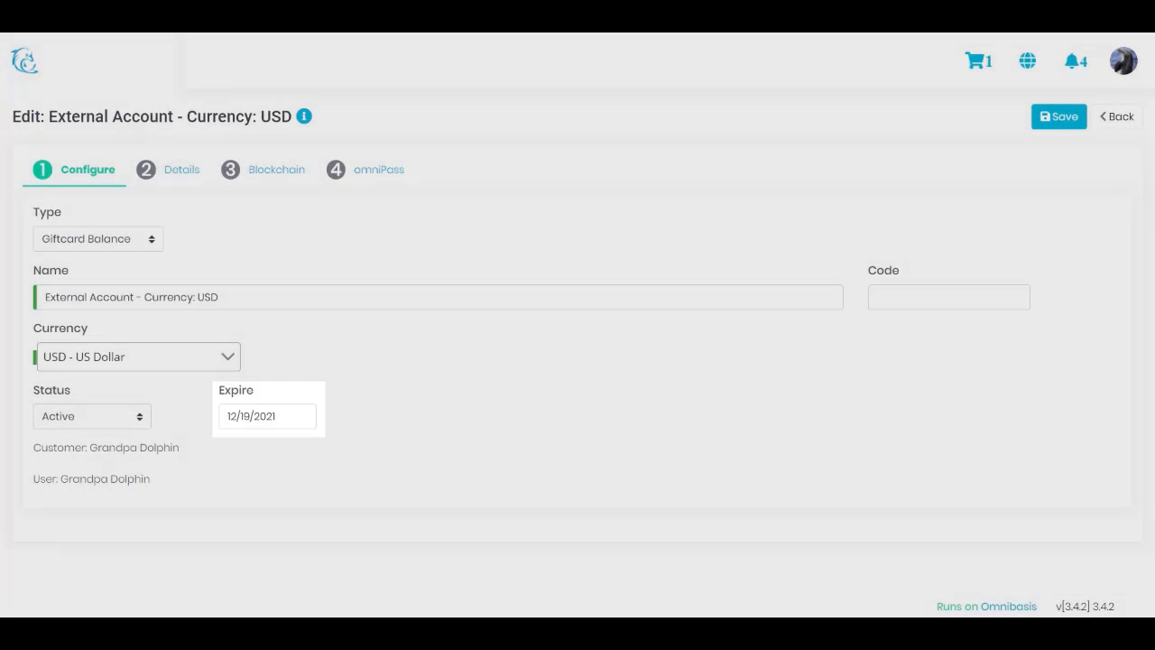
pyautogui.click(454, 361)
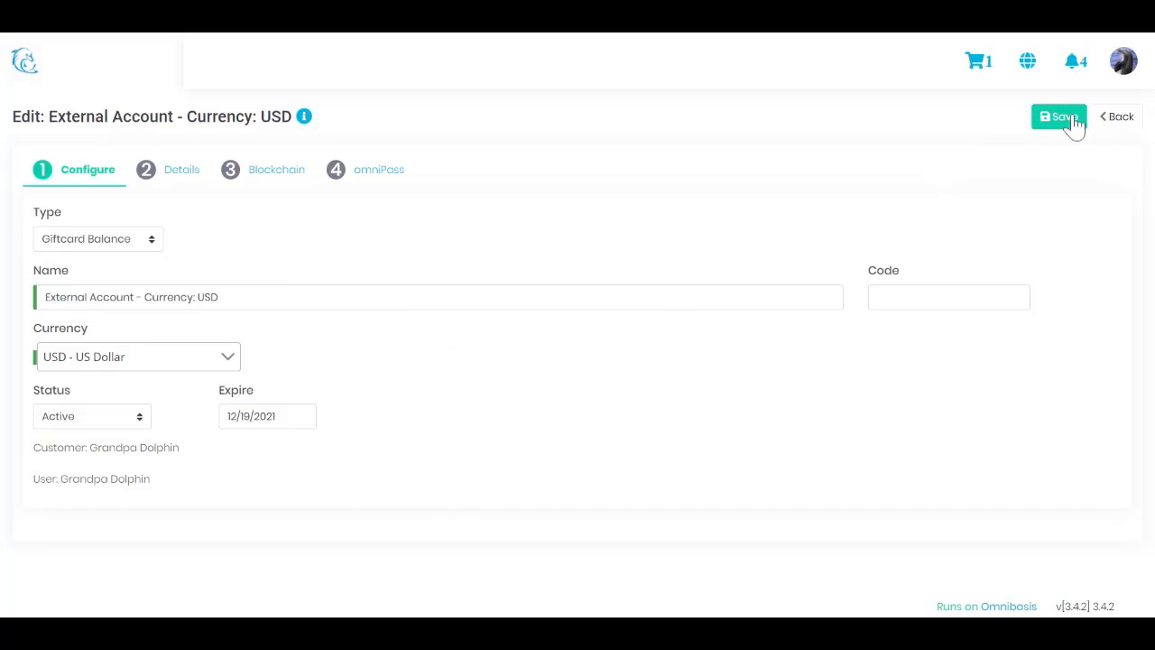
pyautogui.click(1121, 116)
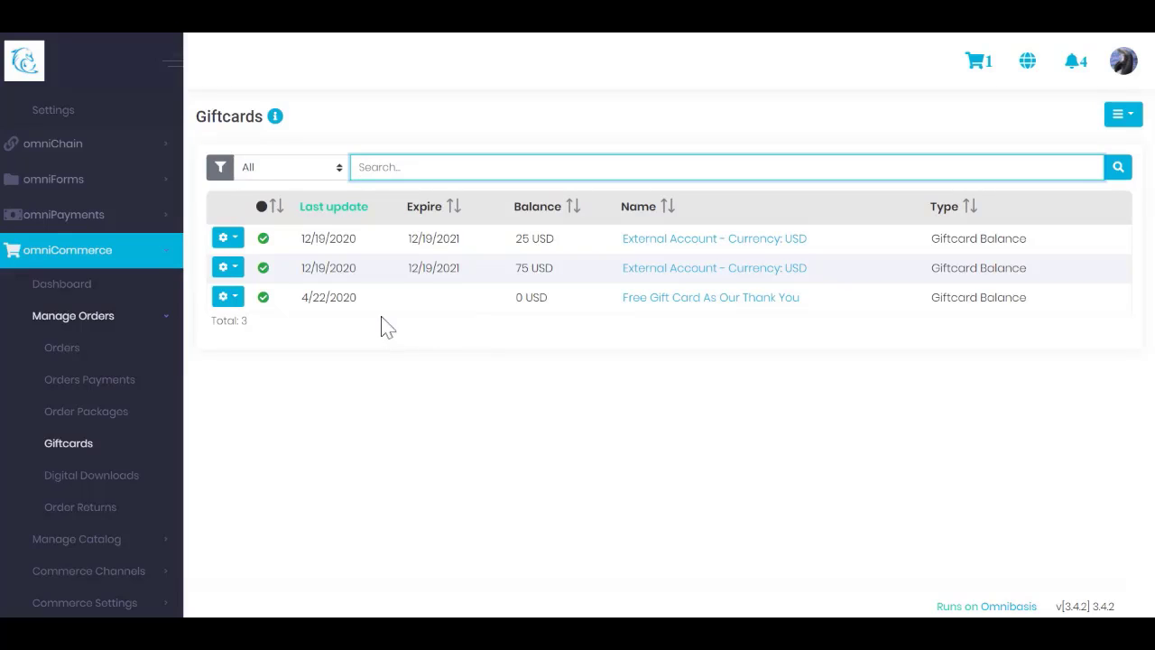
# Step: Check the first gift card's wallet pass, email, SMS and ledger transaction actions, and the list's export and create options
pyautogui.click(229, 239)
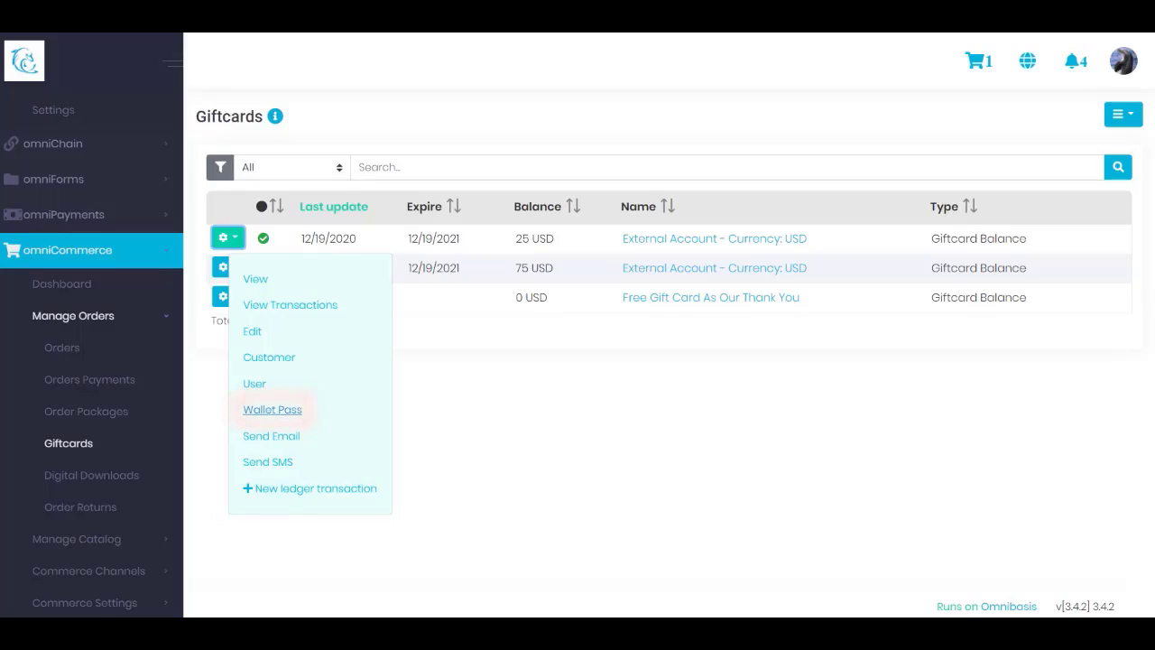
pyautogui.click(476, 386)
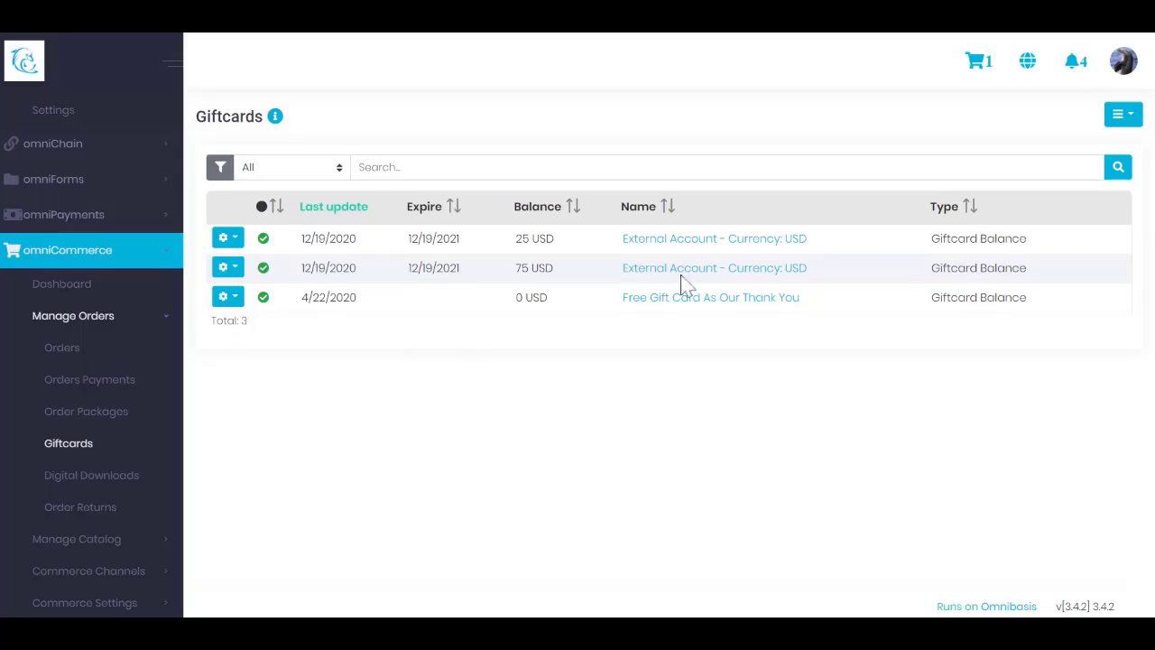
pyautogui.click(1121, 115)
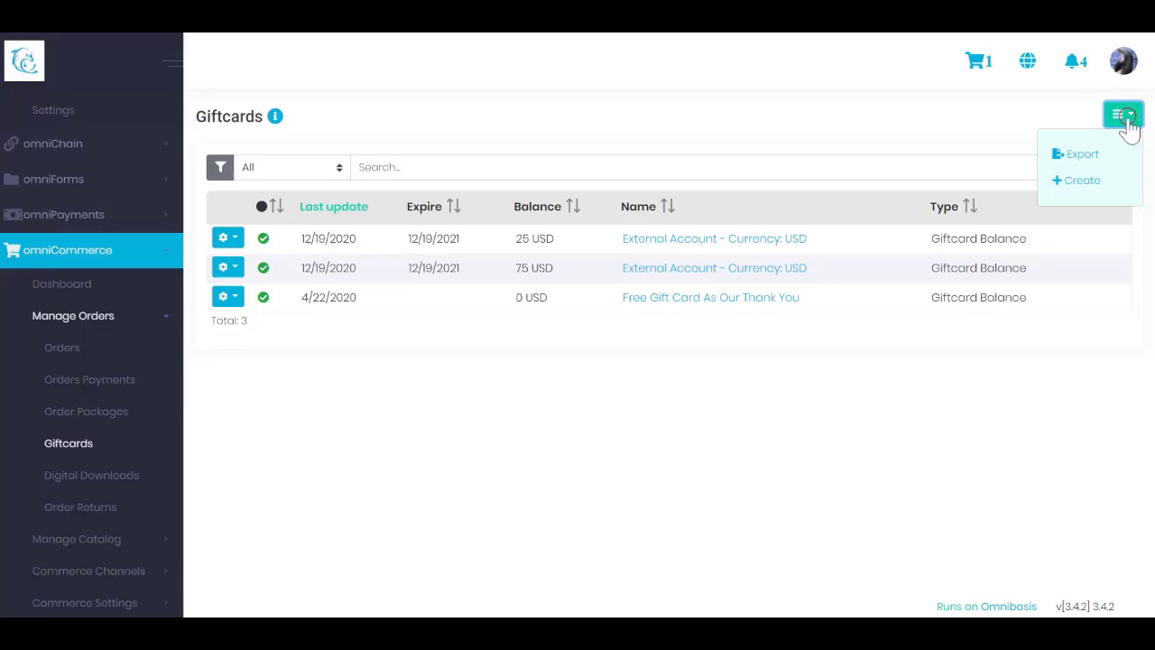
pyautogui.click(1094, 157)
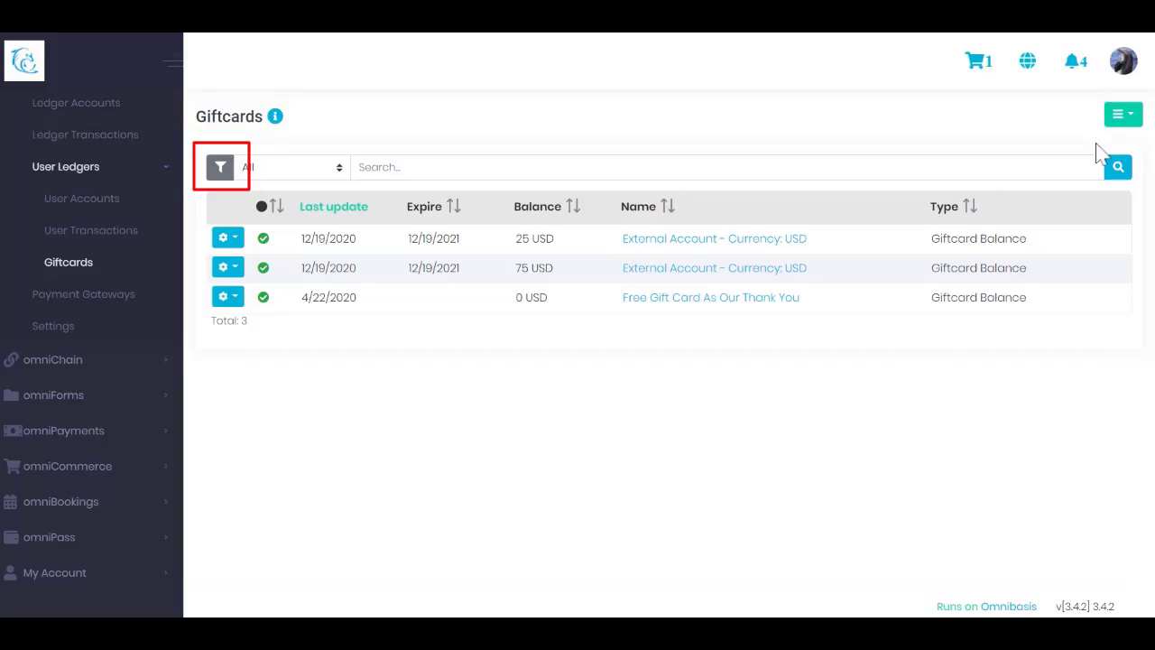
# Step: In the user ledgers' gift card list, show and hide the advanced search filters and check the export and create options
pyautogui.click(220, 169)
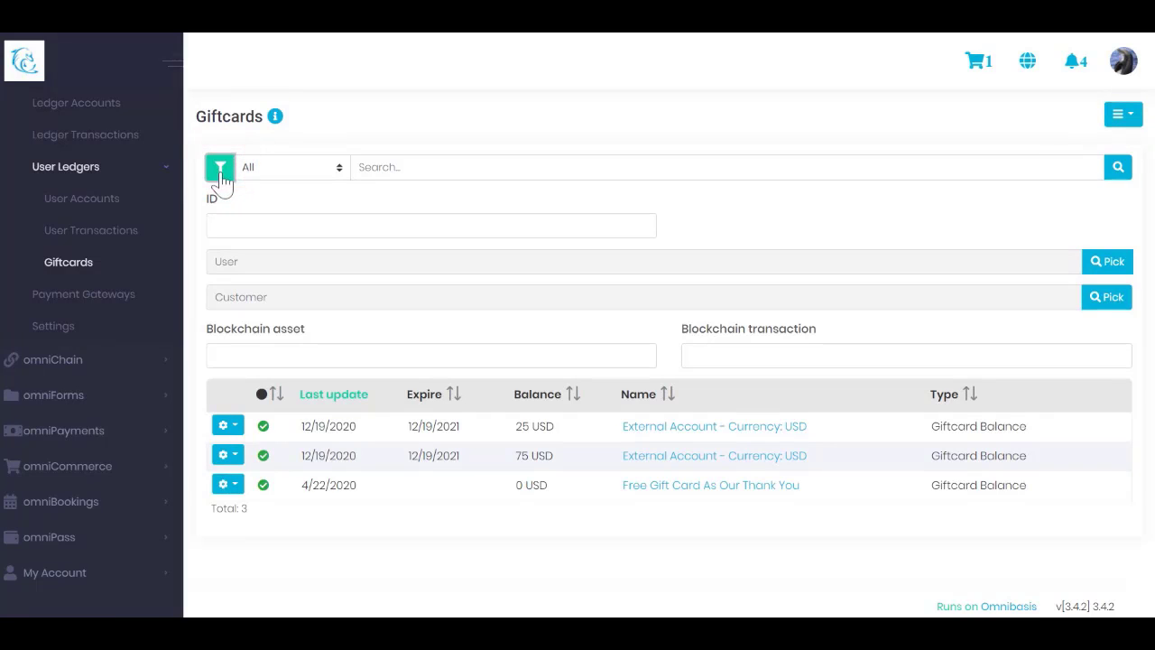
pyautogui.click(220, 170)
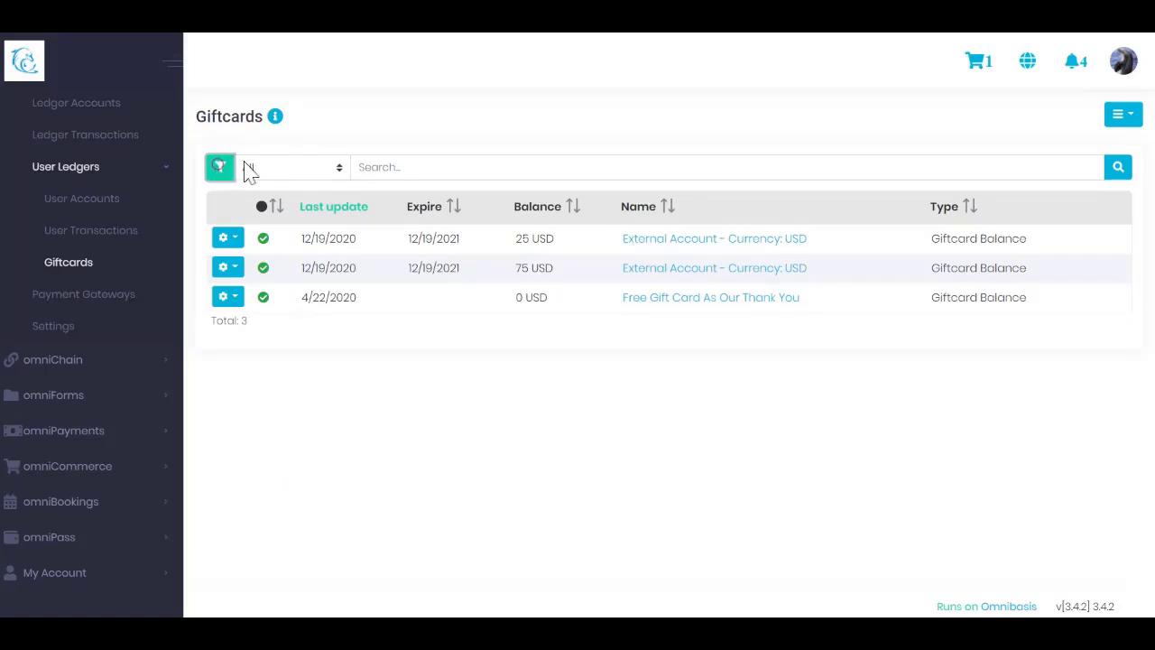
pyautogui.click(1123, 116)
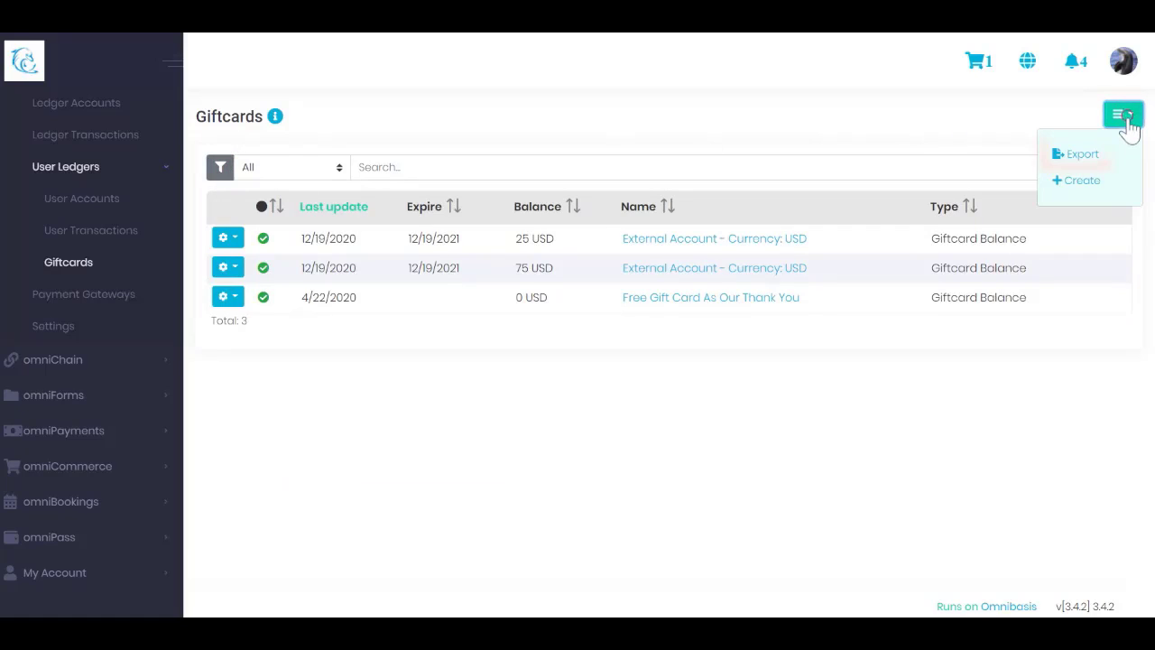
pyautogui.click(1090, 159)
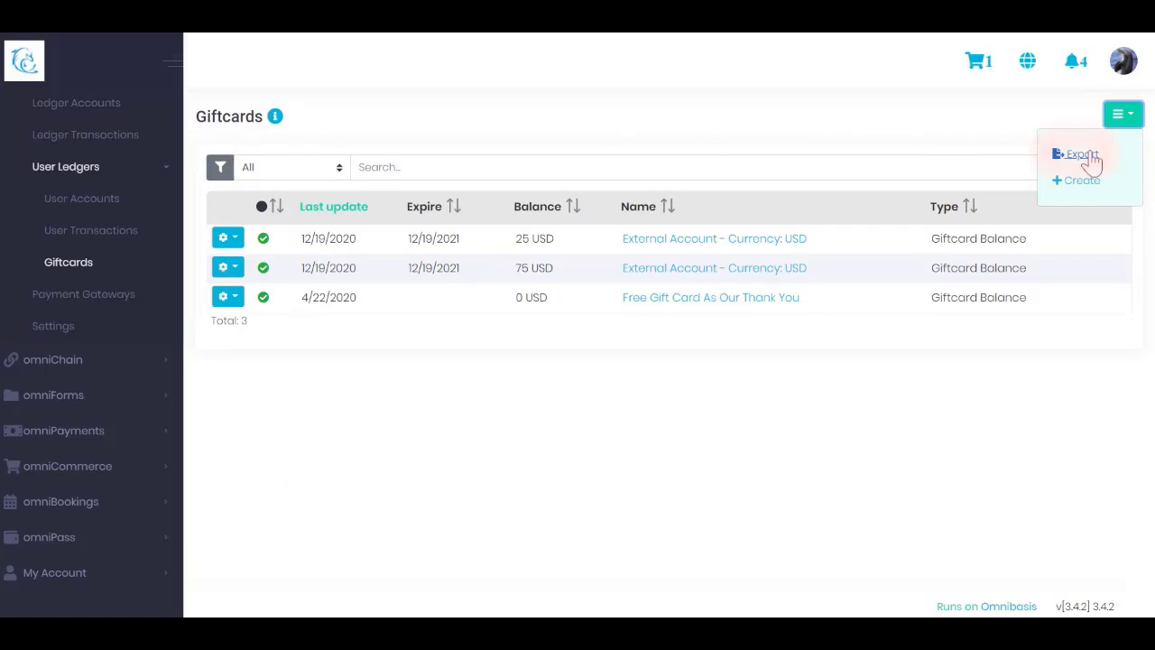
pyautogui.click(1059, 113)
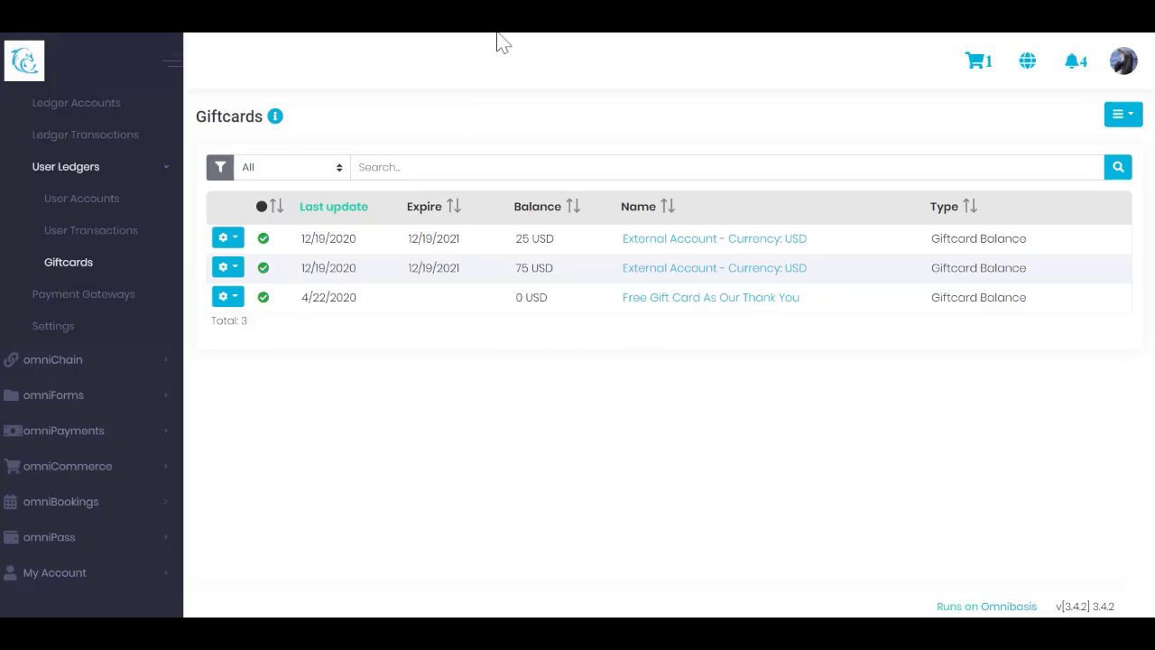
# Step: Open the omniLedger settings to view the custom fields for ledger accounts
pyautogui.scroll(3, 57, 230)
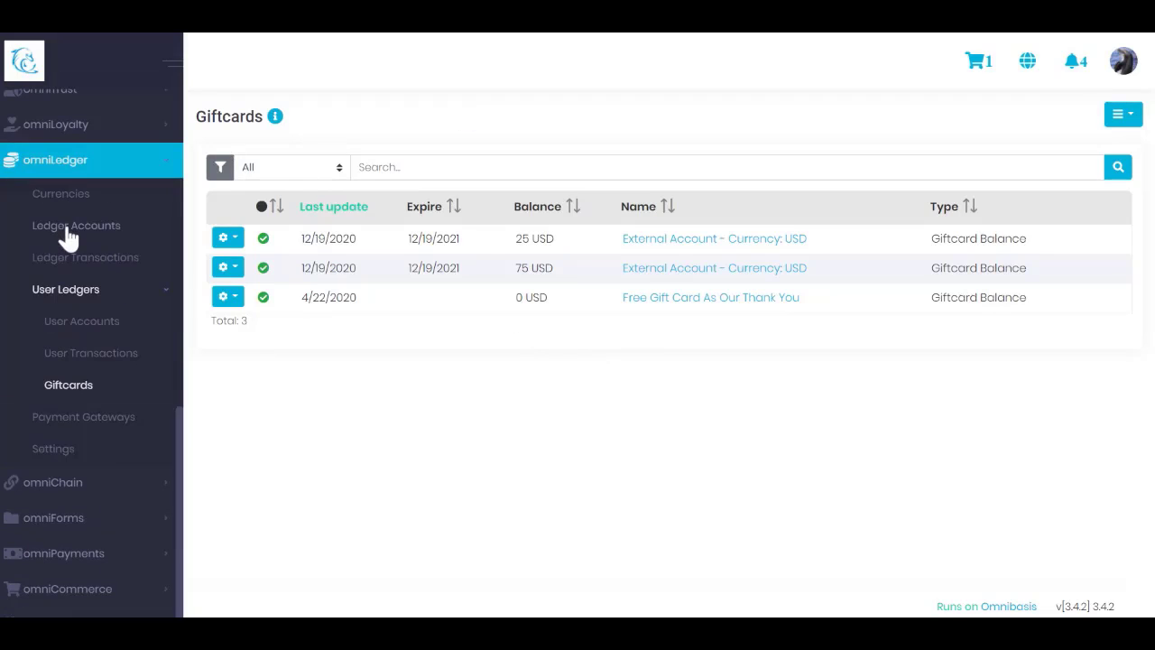
pyautogui.click(93, 449)
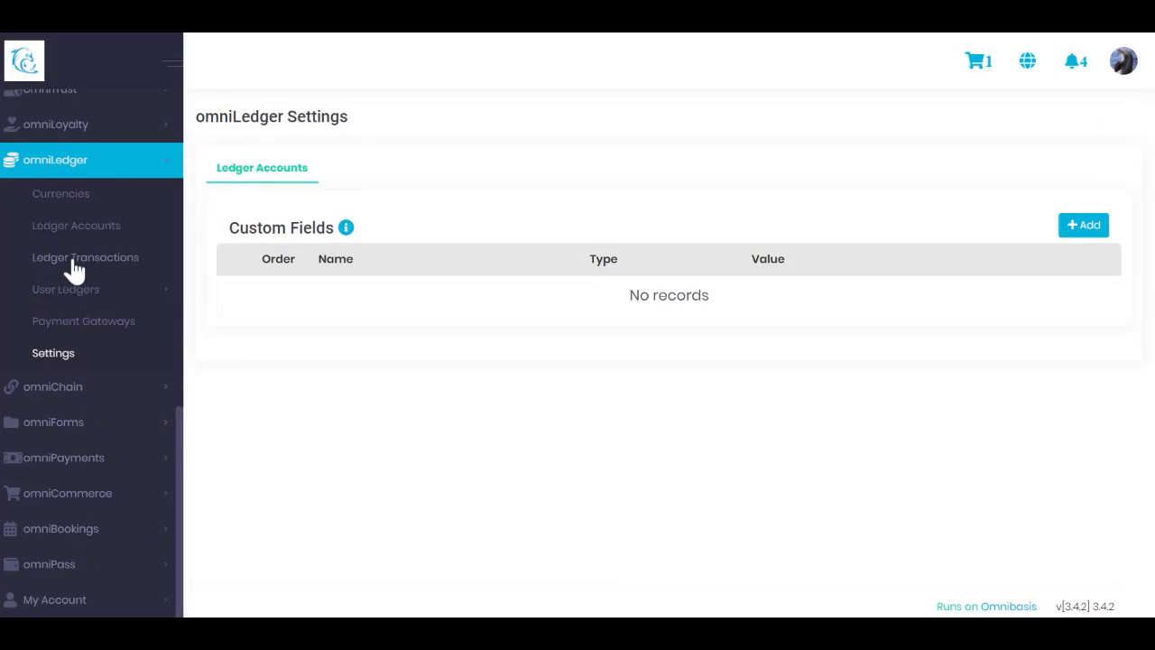
# Step: Expand the commerce settings options within omniCommerce and open the omniCommerce dashboard
pyautogui.scroll(-1, 77, 271)
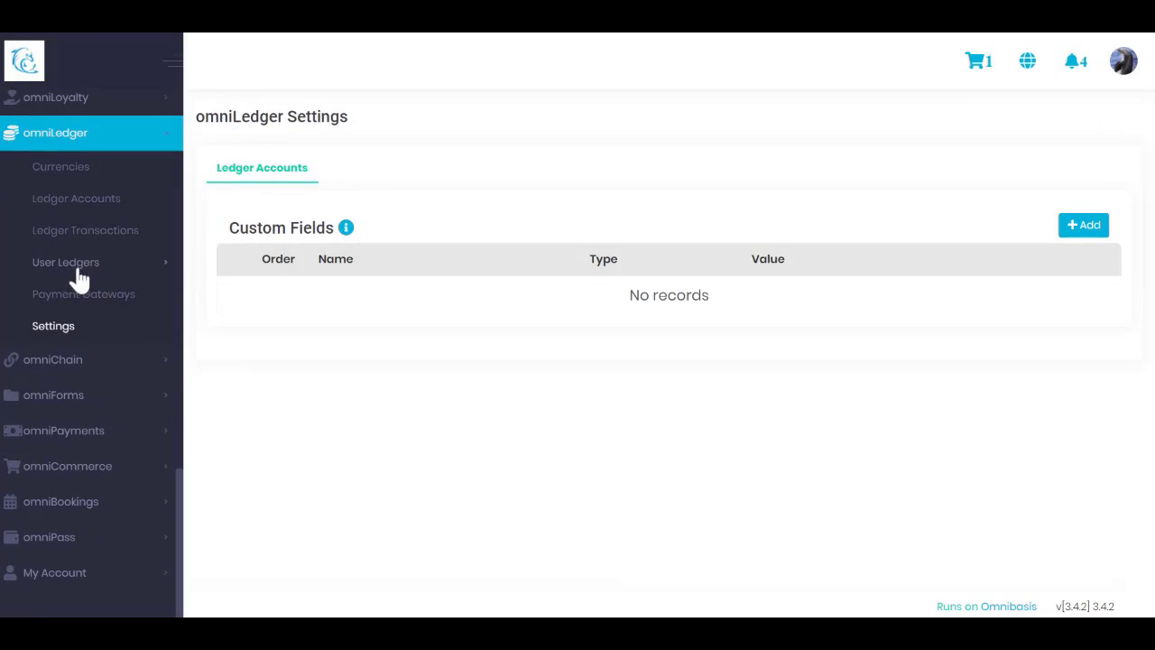
pyautogui.click(113, 466)
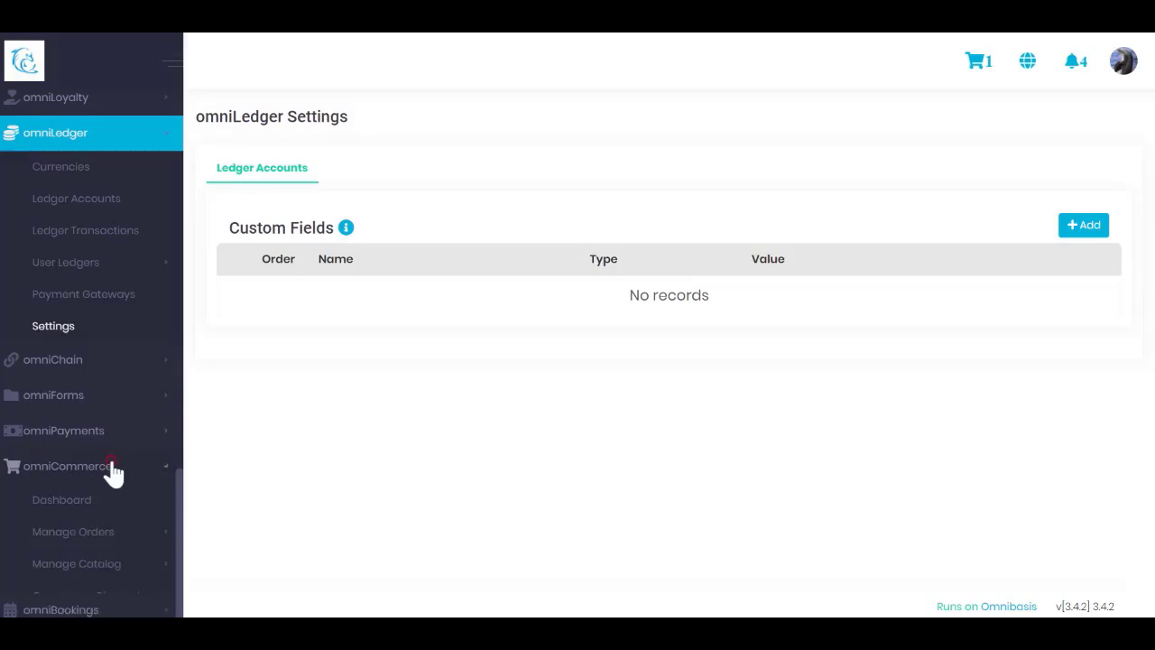
pyautogui.scroll(-3, 113, 474)
pyautogui.click(116, 467)
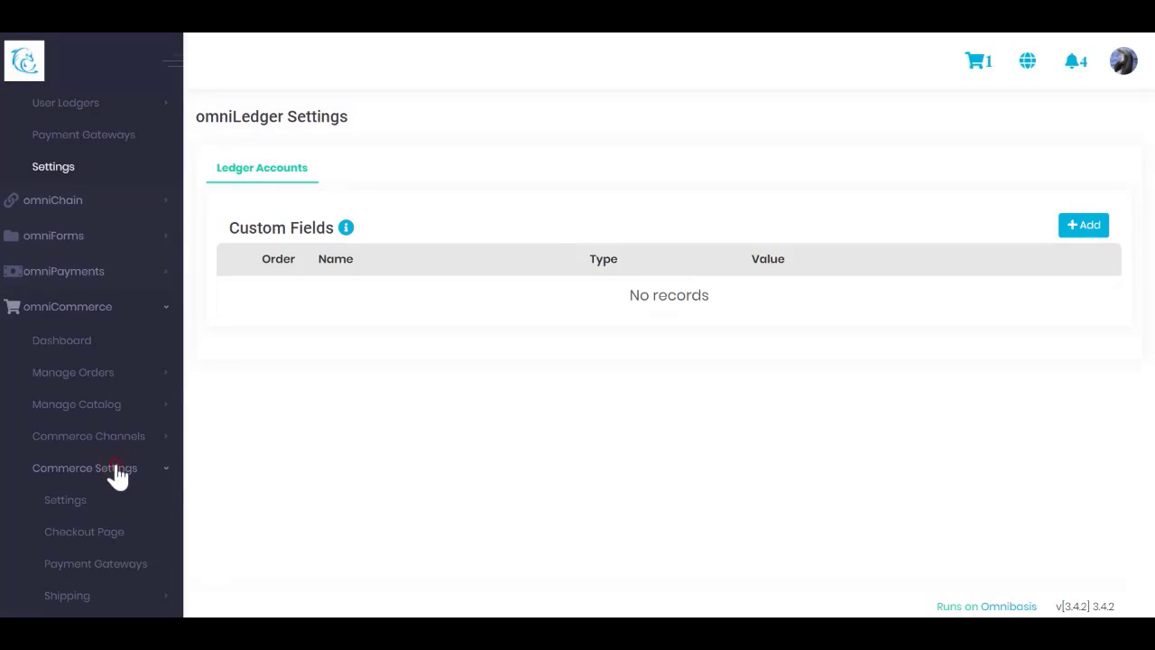
pyautogui.click(83, 341)
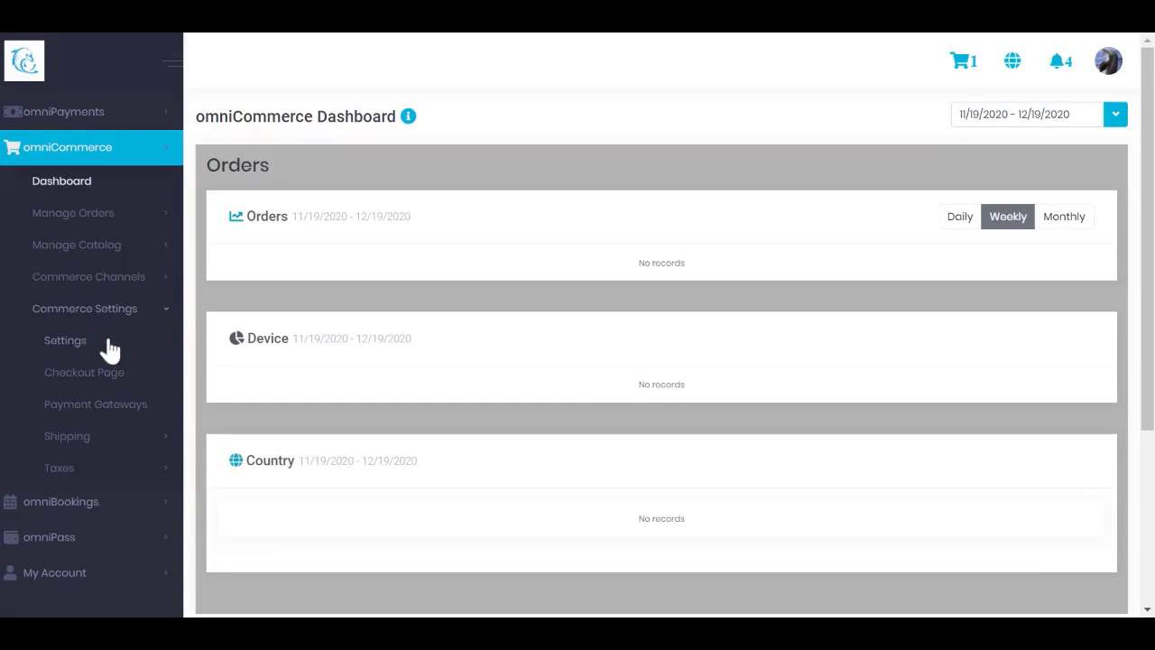